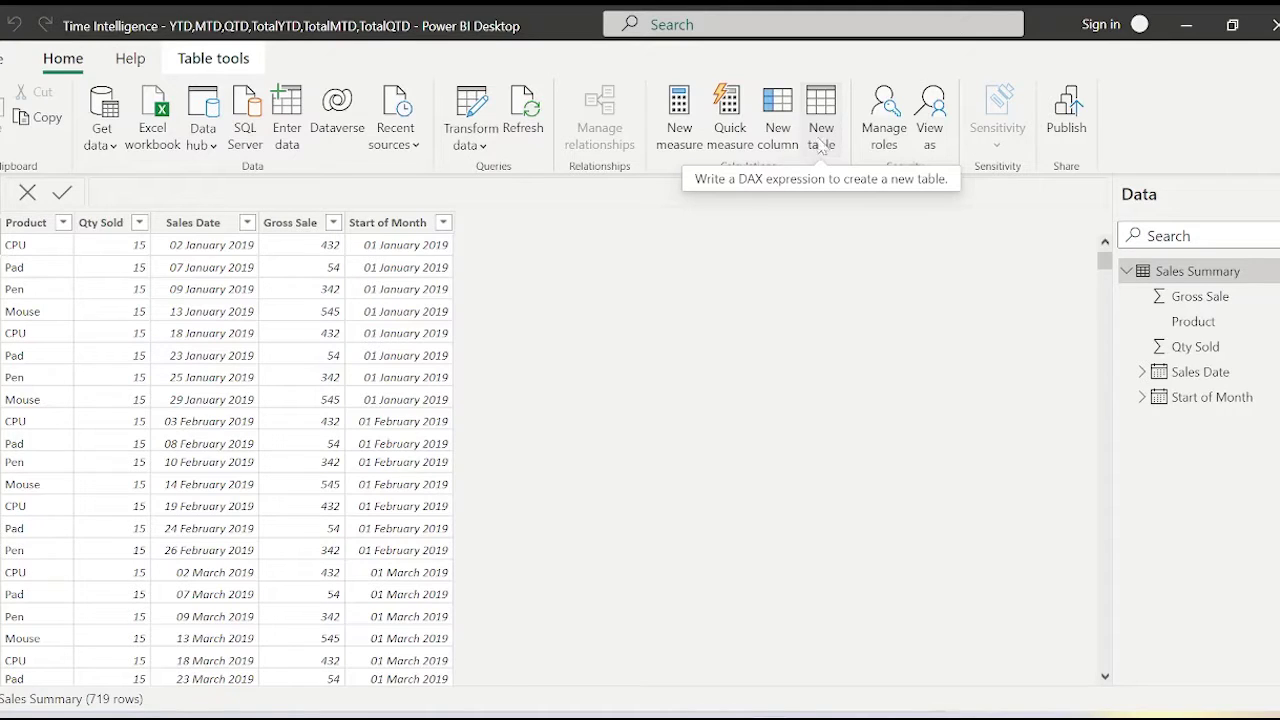
# Start a calculated table named DatesMTD and open its formula with the DATESMTD function
pyautogui.click(821, 143)
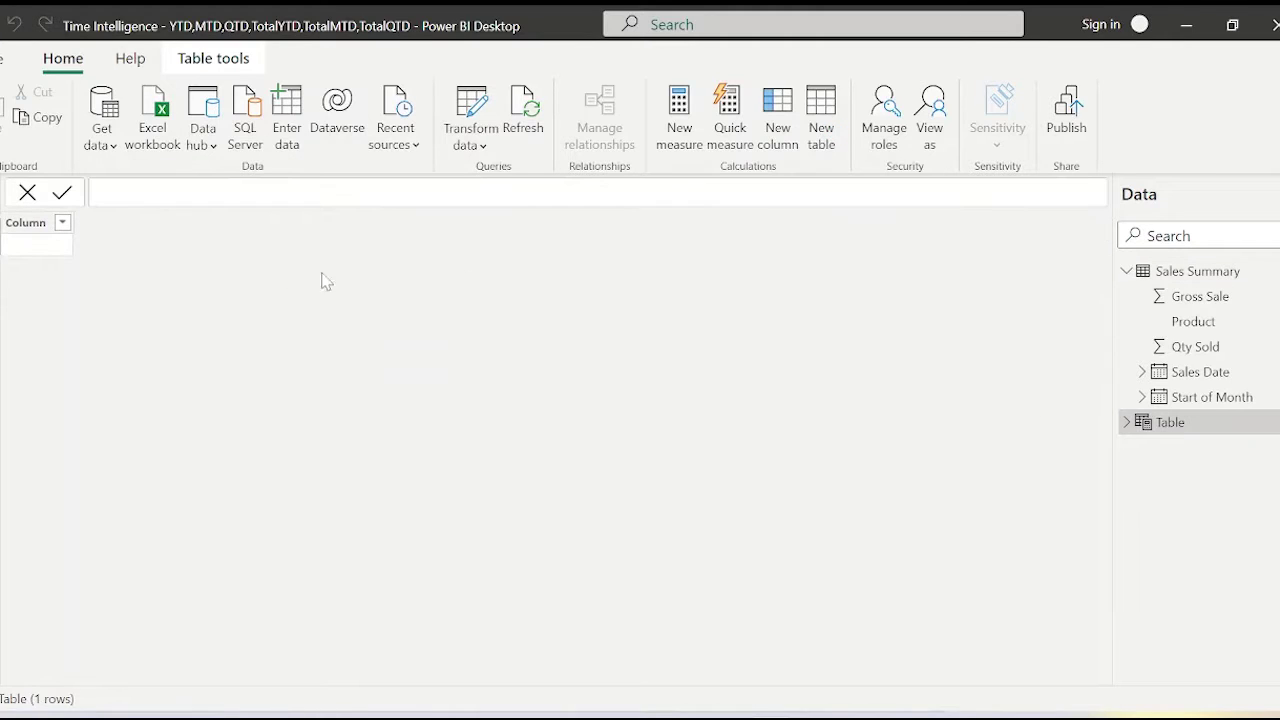
pyautogui.press('BackSpace')
pyautogui.write('Dates')
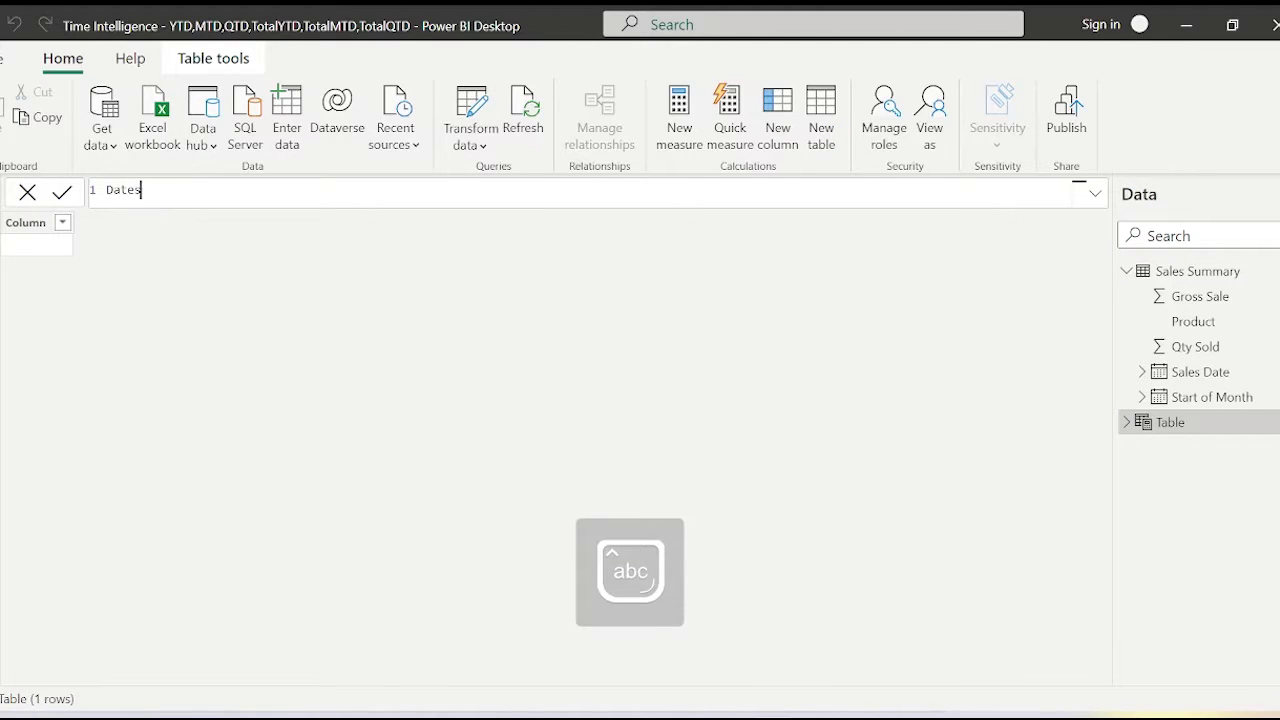
pyautogui.press('capslock')
pyautogui.write('MTD =')
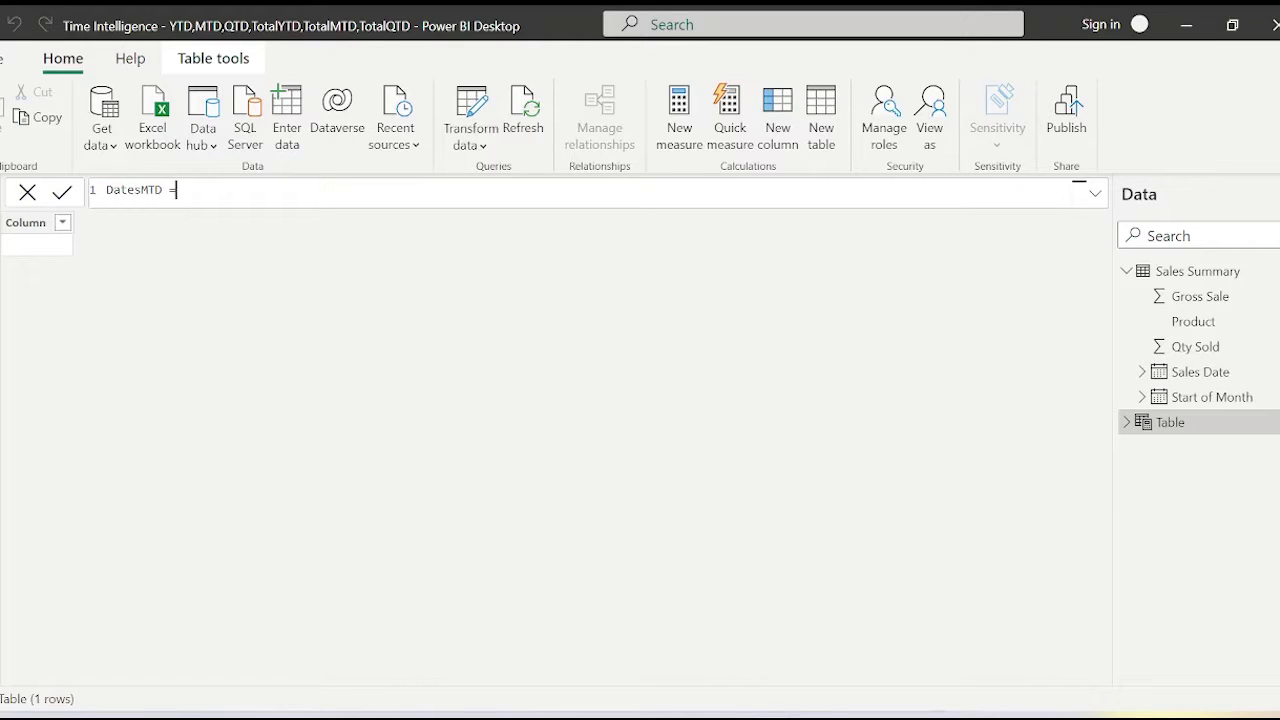
pyautogui.press('capslock')
pyautogui.write('DA')
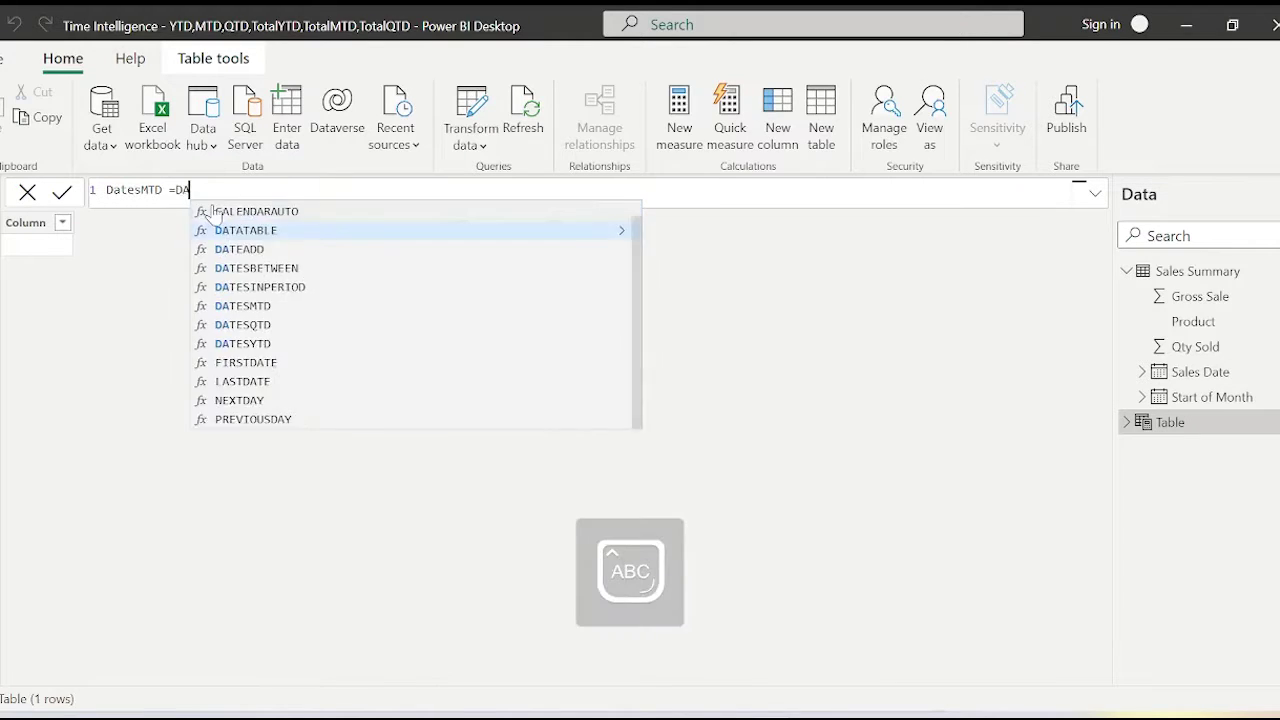
pyautogui.write('TES')
pyautogui.press('Down')
pyautogui.press('Down')
pyautogui.press('Tab')
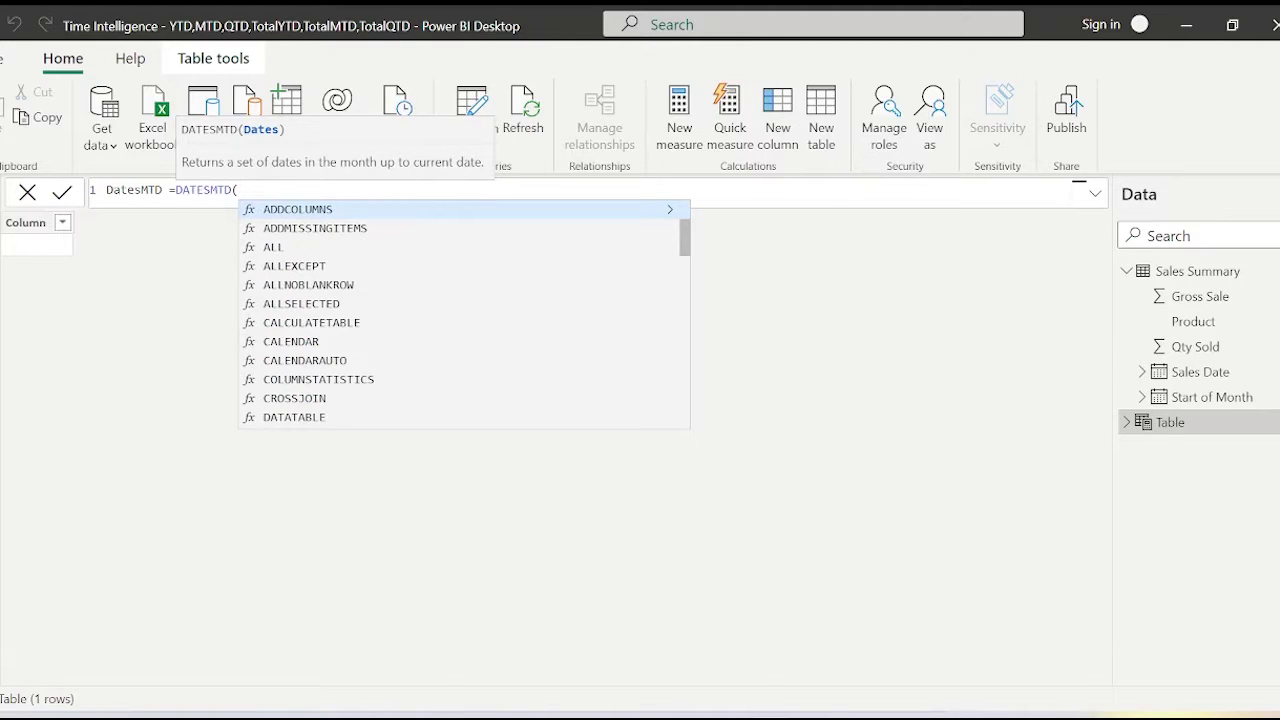
# Complete the DATESMTD formula with 'Sales Summary'[Sales Date].[Date] as its dates argument and commit the table
pyautogui.write('SALE')
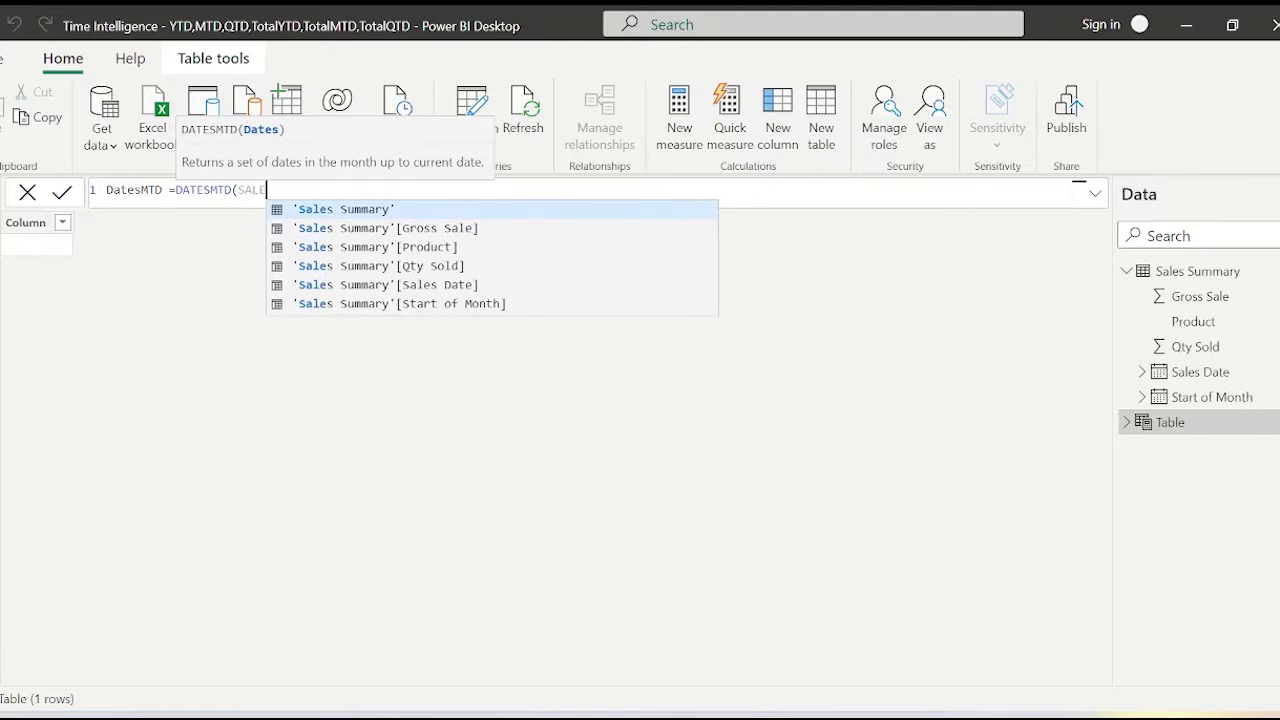
pyautogui.press('Down')
pyautogui.press('Down')
pyautogui.press('Down')
pyautogui.press('Down')
pyautogui.press('Tab')
pyautogui.press('Tab')
pyautogui.write(')')
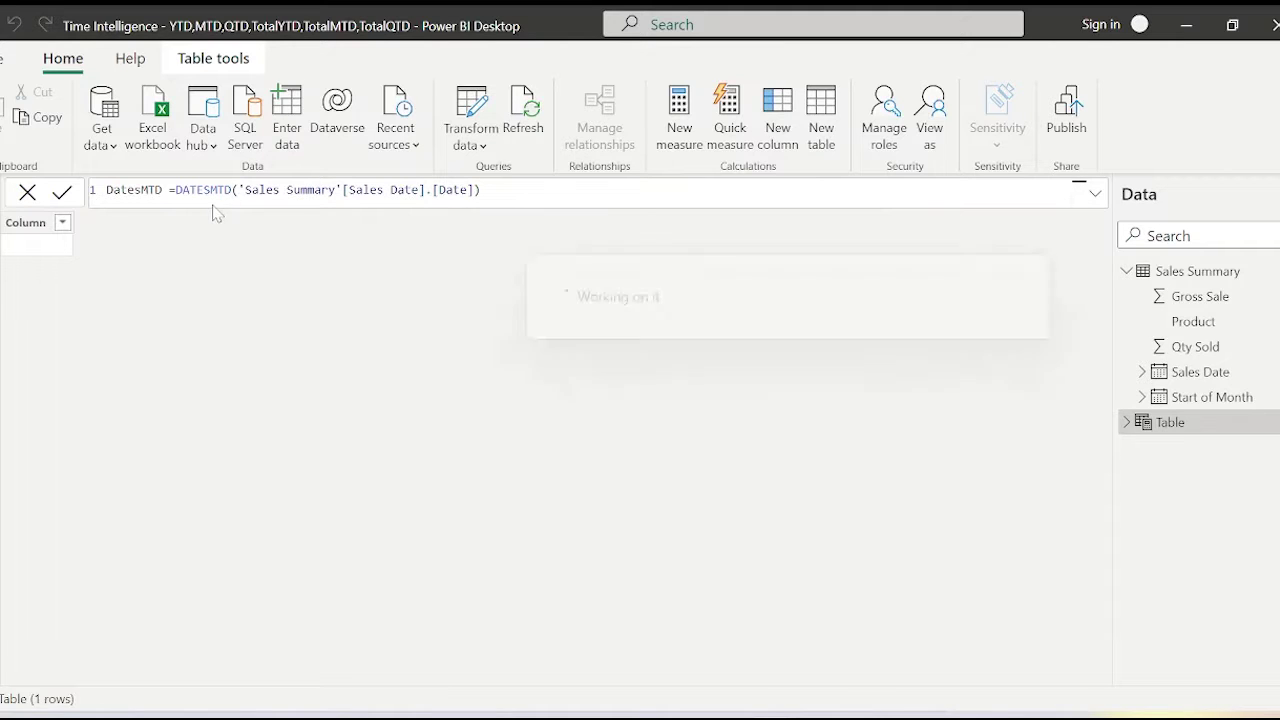
pyautogui.press('Return')
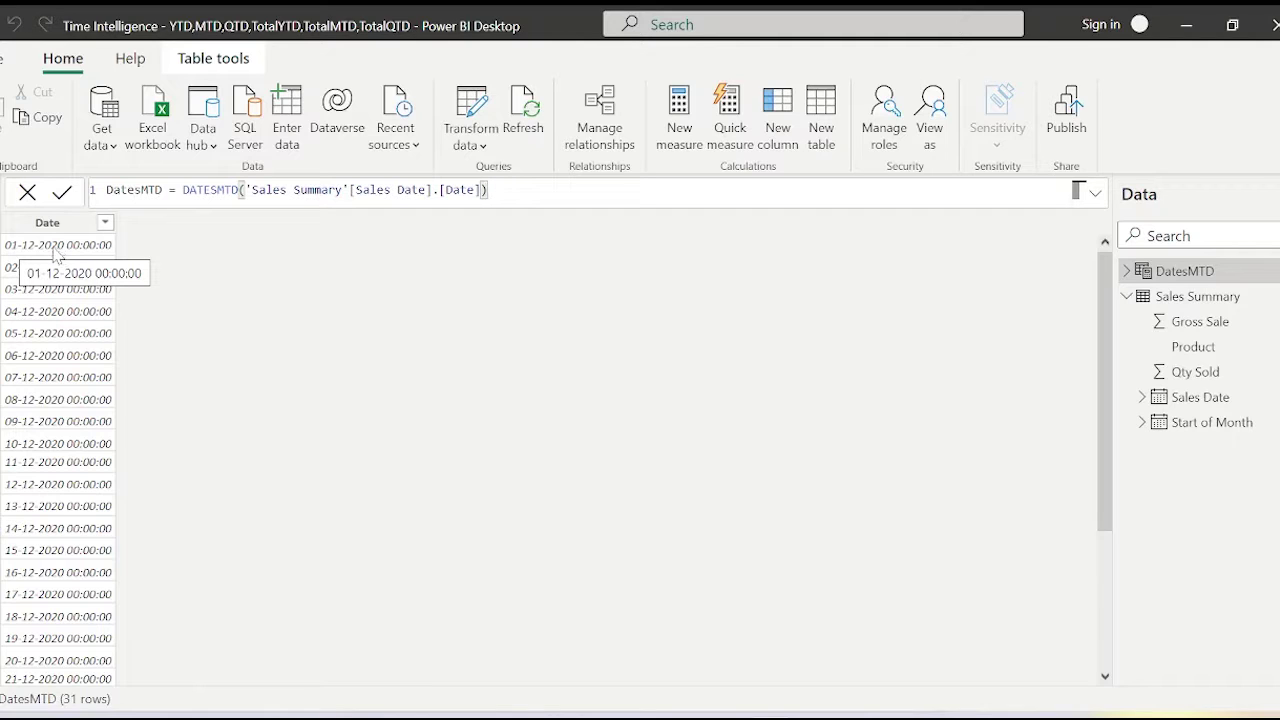
# Delete the DatesMTD table from the model
pyautogui.scroll(-4, 12, 282)
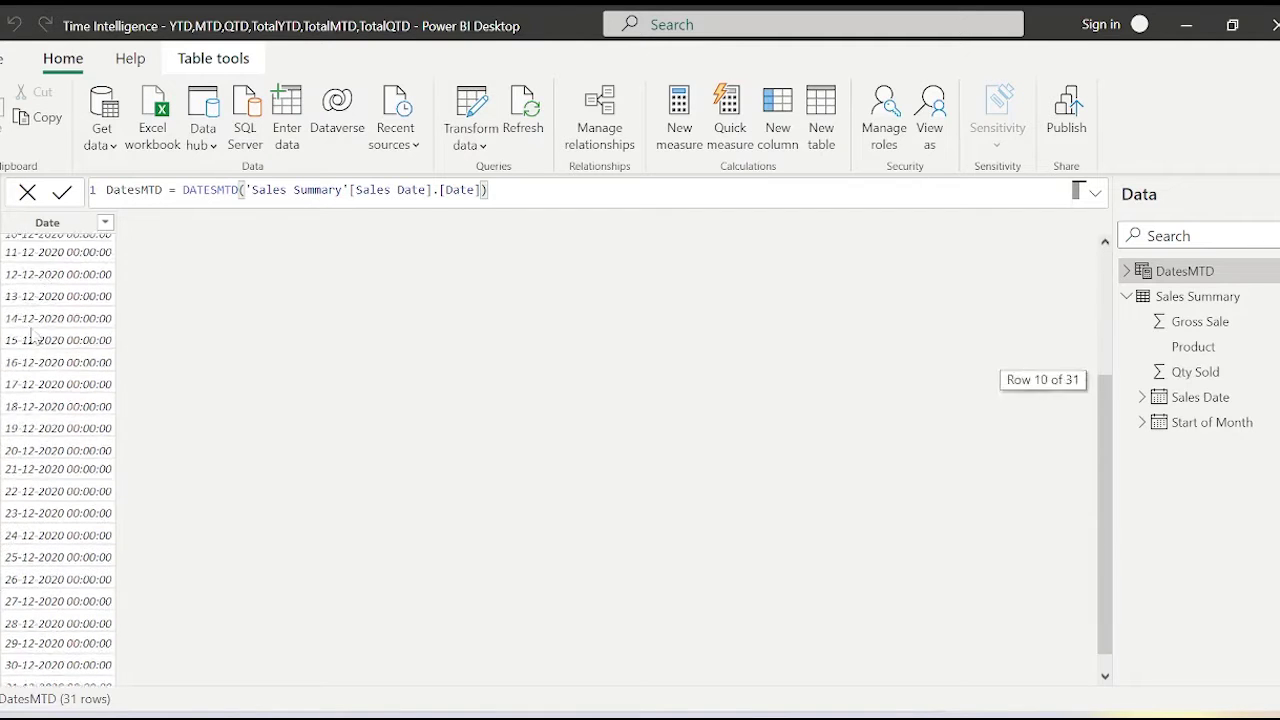
pyautogui.scroll(4, 68, 333)
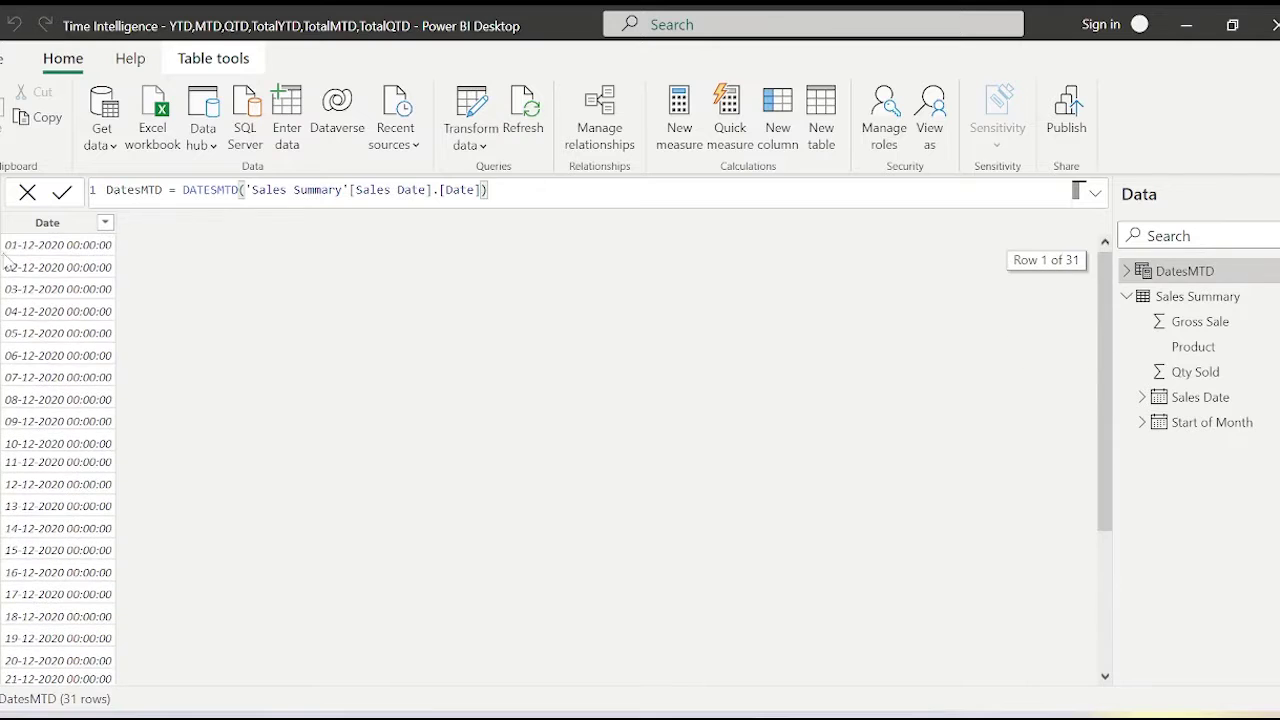
pyautogui.scroll(-4, 64, 500)
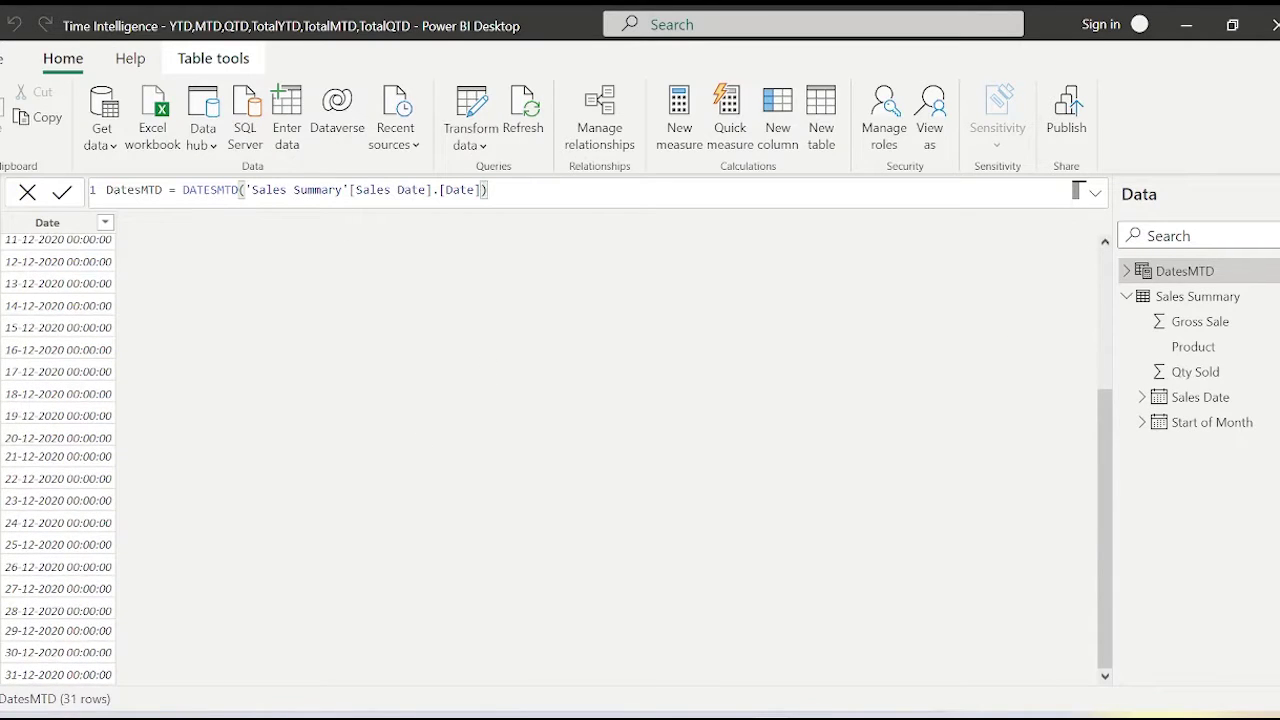
pyautogui.rightClick(1195, 271)
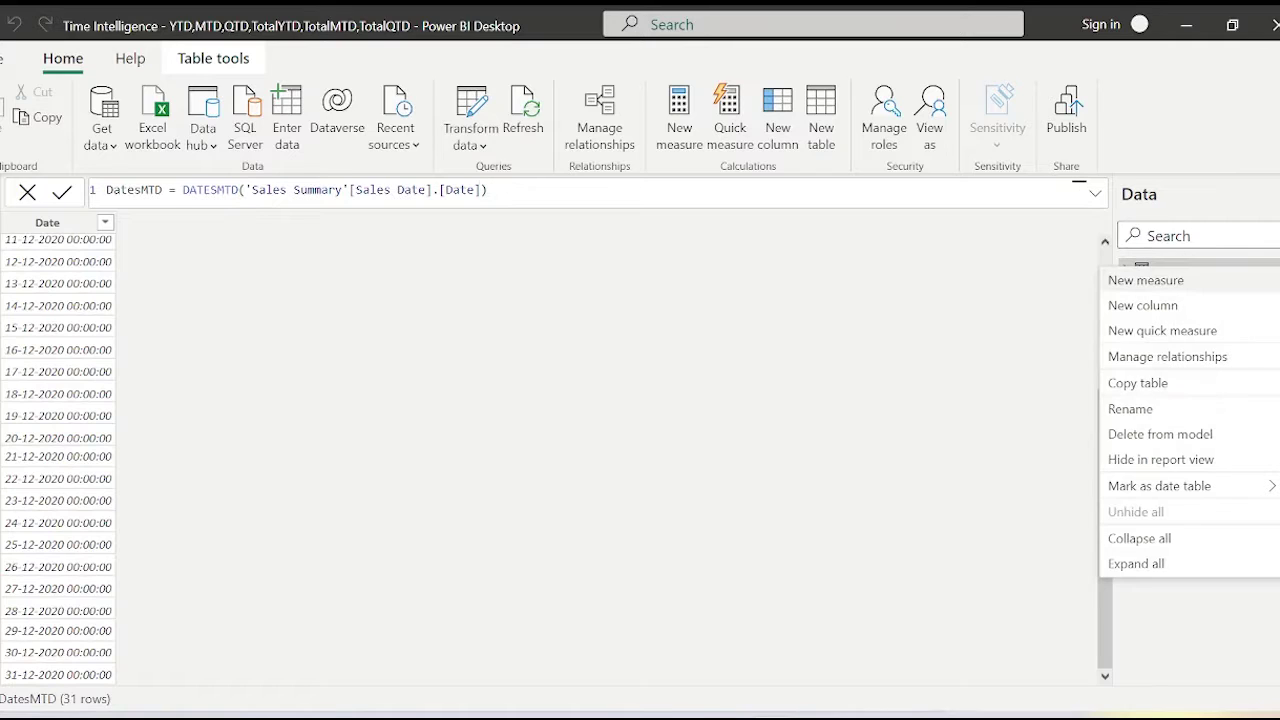
pyautogui.click(1207, 445)
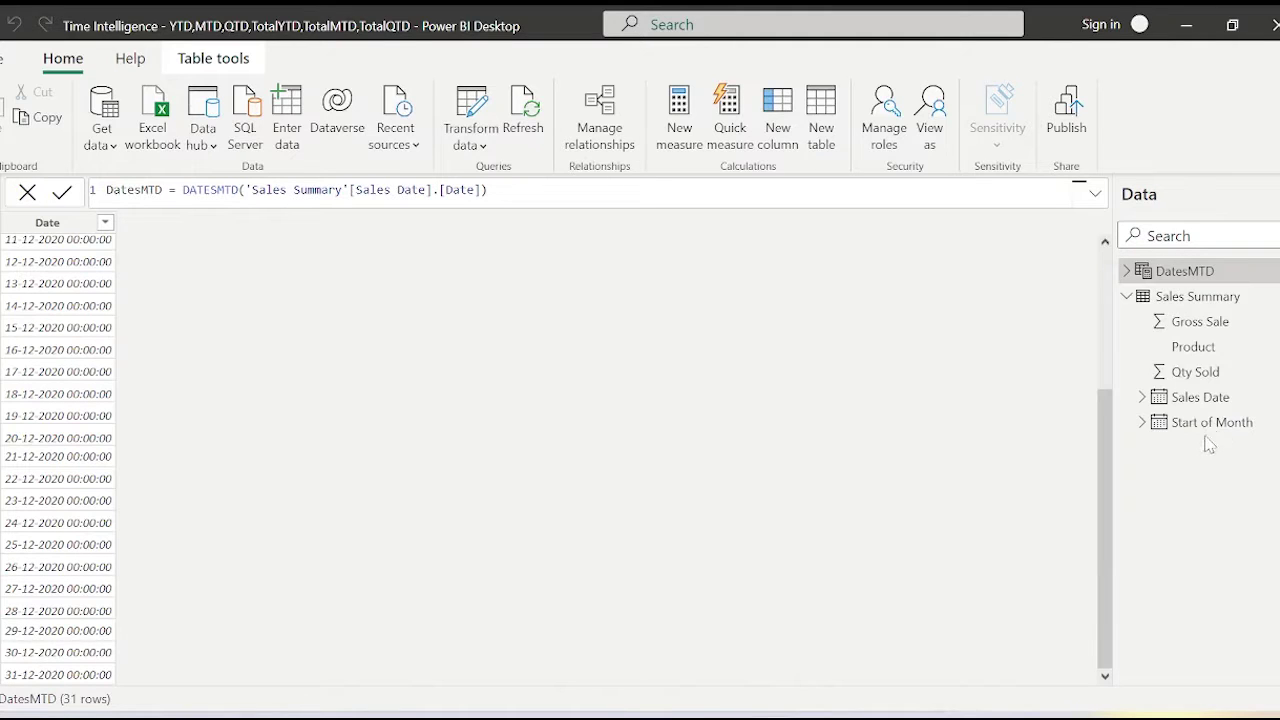
pyautogui.click(752, 410)
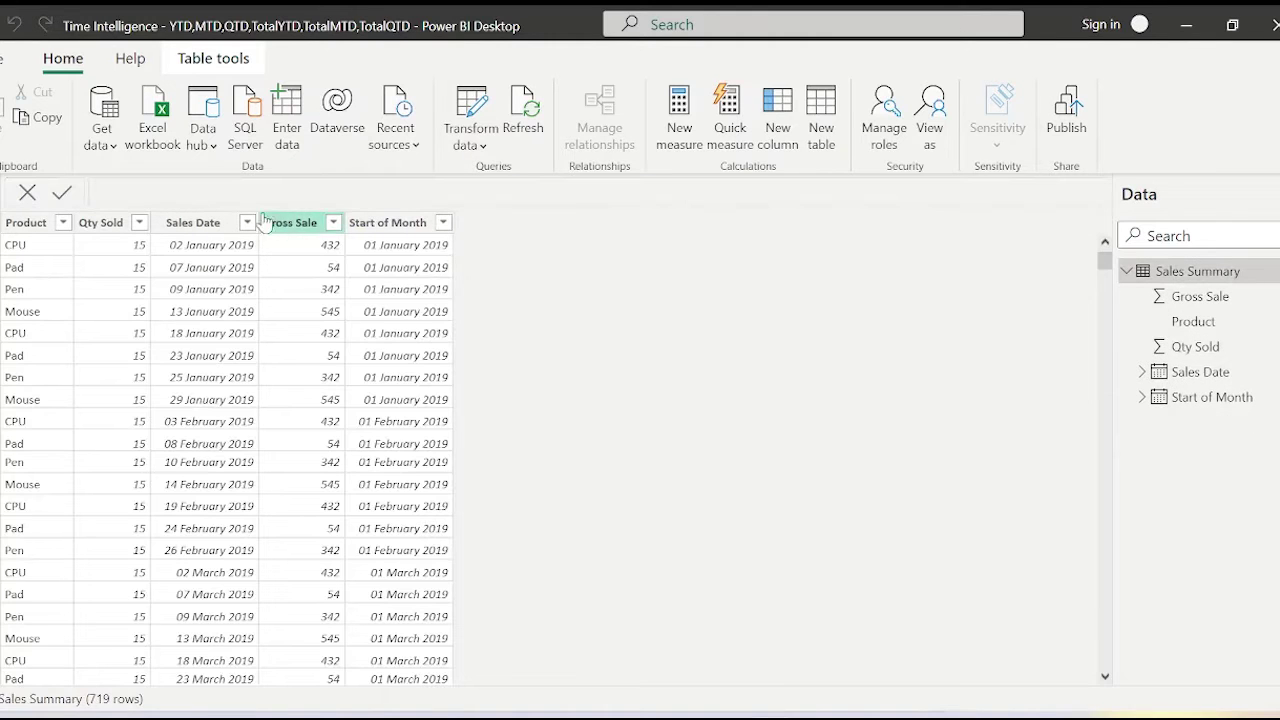
# Start another calculated table and name it TotalMTD
pyautogui.click(822, 128)
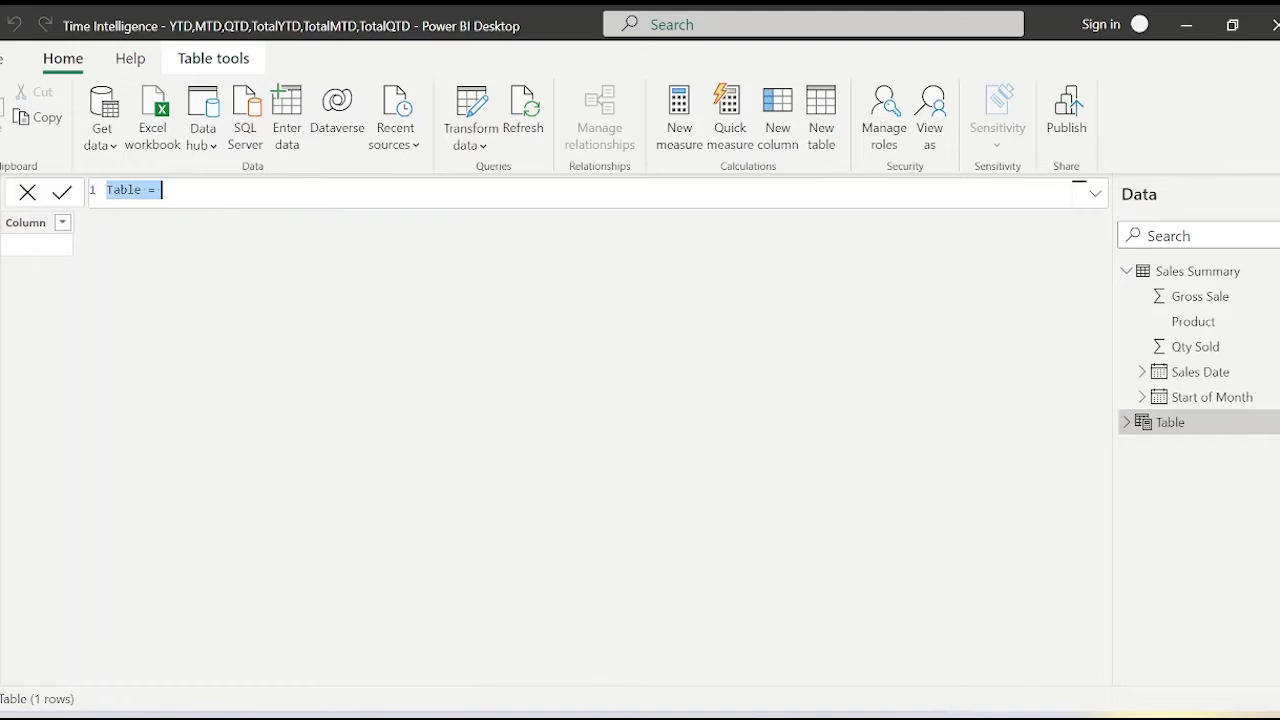
pyautogui.press('BackSpace')
pyautogui.press('capslock')
pyautogui.write('Tot')
pyautogui.press('BackSpace')
pyautogui.press('BackSpace')
pyautogui.write('o')
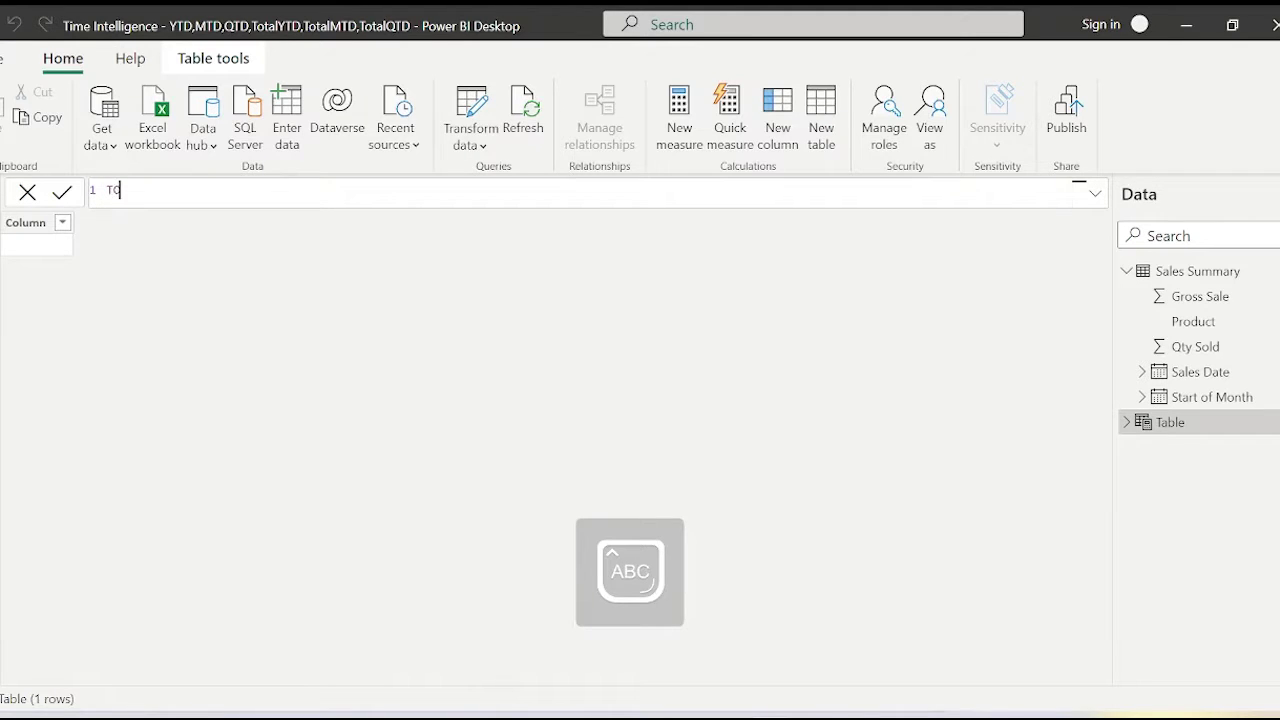
pyautogui.press('capslock')
pyautogui.write('tal')
pyautogui.press('capslock')
pyautogui.write('MTD =')
pyautogui.press('capslock')
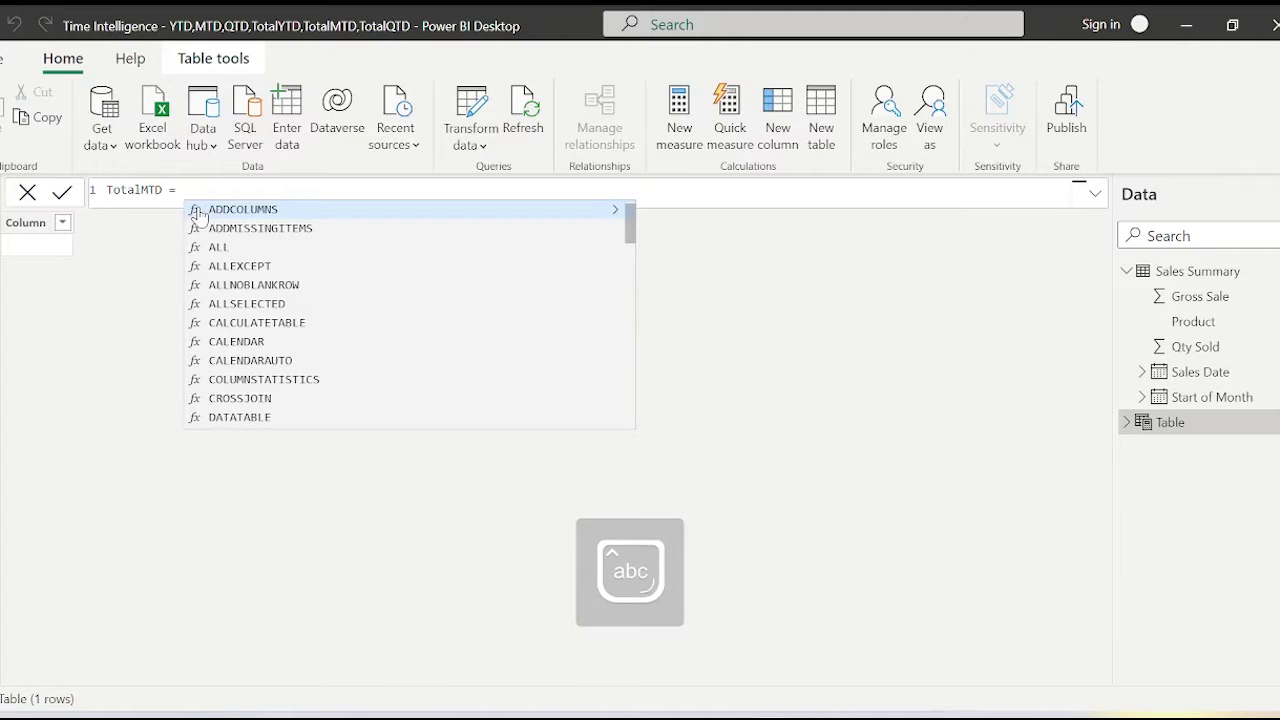
# Open the new table's expression with the TotalMTD function
pyautogui.write('tot')
pyautogui.press('BackSpace')
pyautogui.press('BackSpace')
pyautogui.press('BackSpace')
pyautogui.press('capslock')
pyautogui.write('T')
pyautogui.press('capslock')
pyautogui.write('otal')
pyautogui.press('capslock')
pyautogui.write('MTD(')
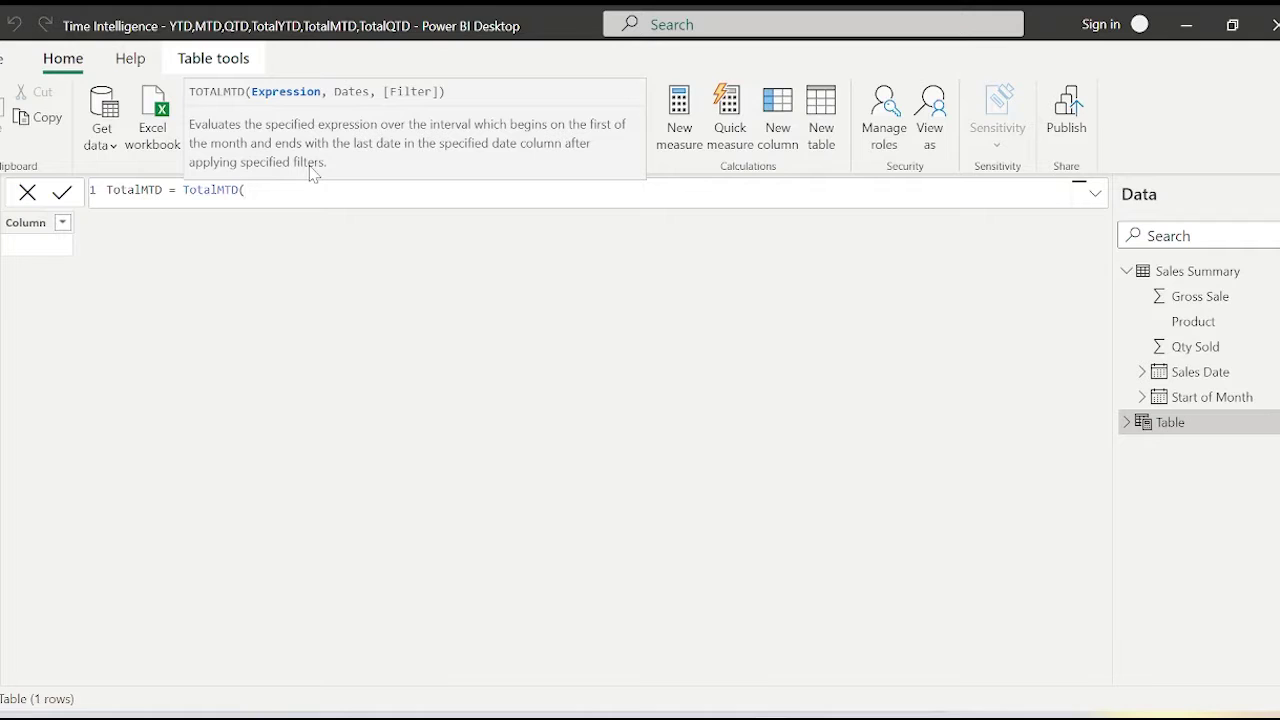
# Enter SUM('Sales Summary'[Gross Sale]) as the expression argument of TotalMTD
pyautogui.write('SUM(')
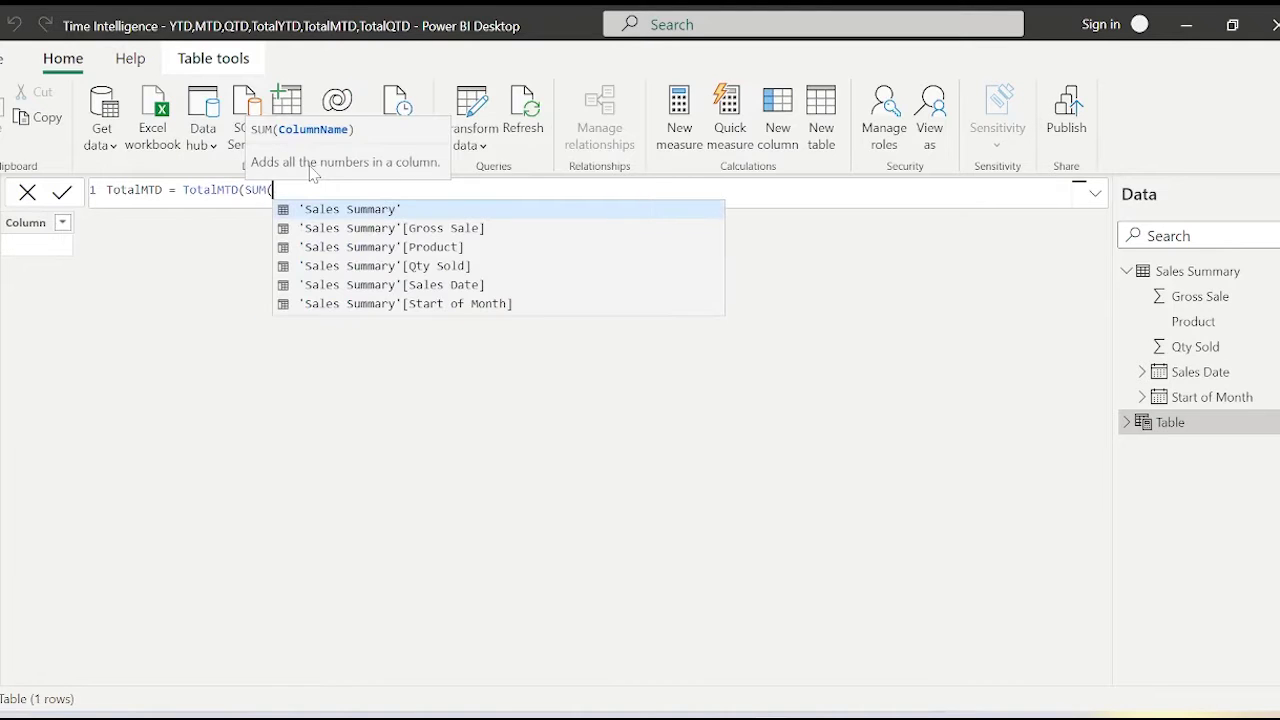
pyautogui.press('Down')
pyautogui.press('Down')
pyautogui.press('Up')
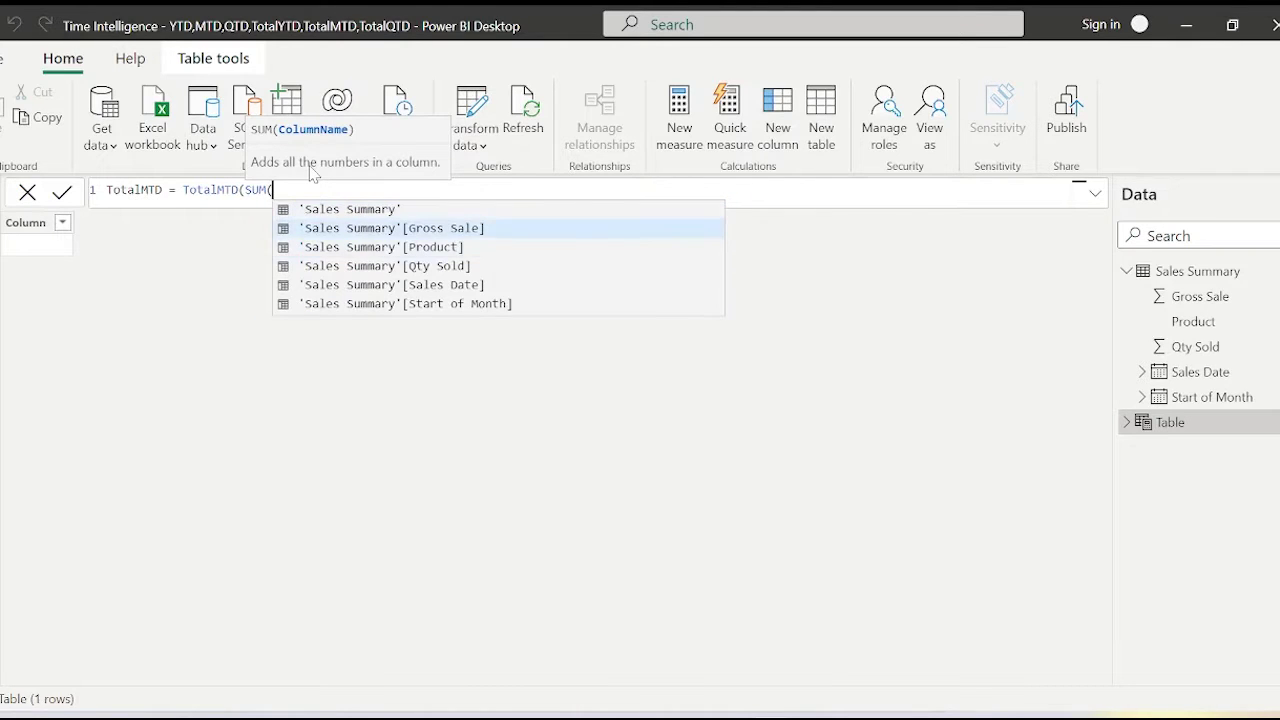
pyautogui.press('Tab')
pyautogui.write('),')
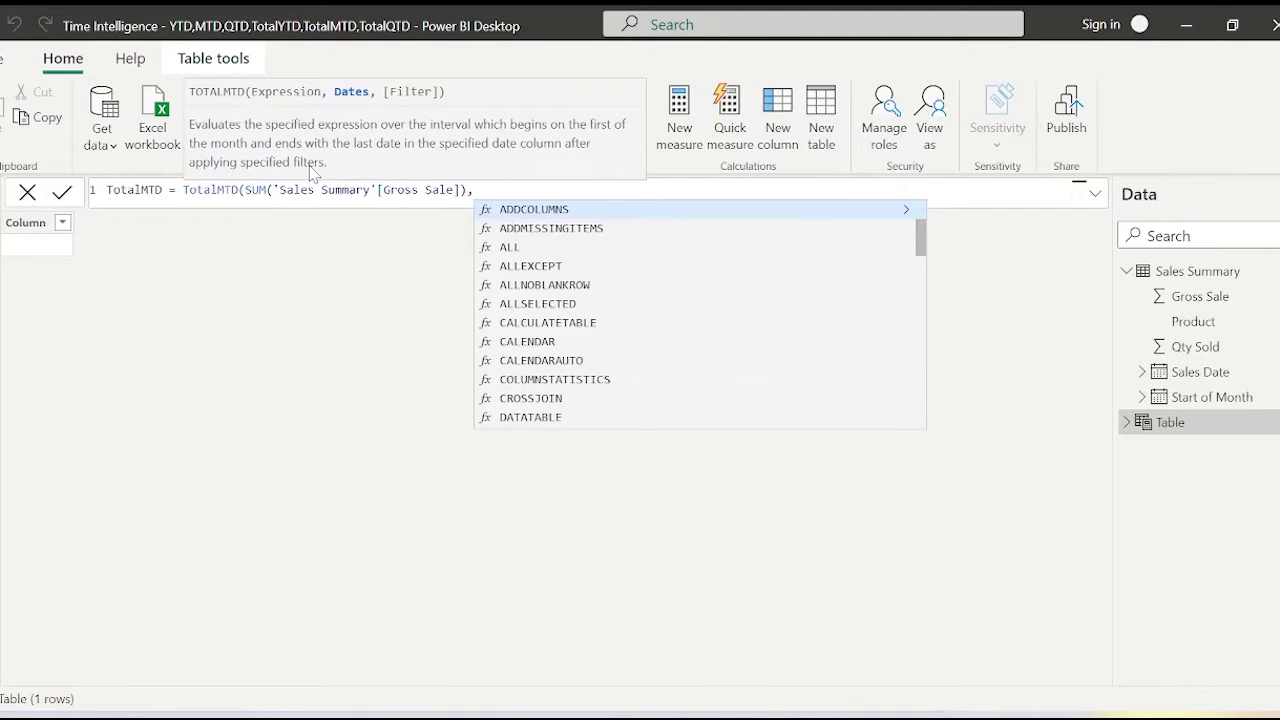
# Try to create the TotalMTD table with 'Sales Summary'[Sales Date].[Date] as the function's dates argument
pyautogui.write('SAL')
pyautogui.press('Down')
pyautogui.press('Down')
pyautogui.press('Down')
pyautogui.press('Down')
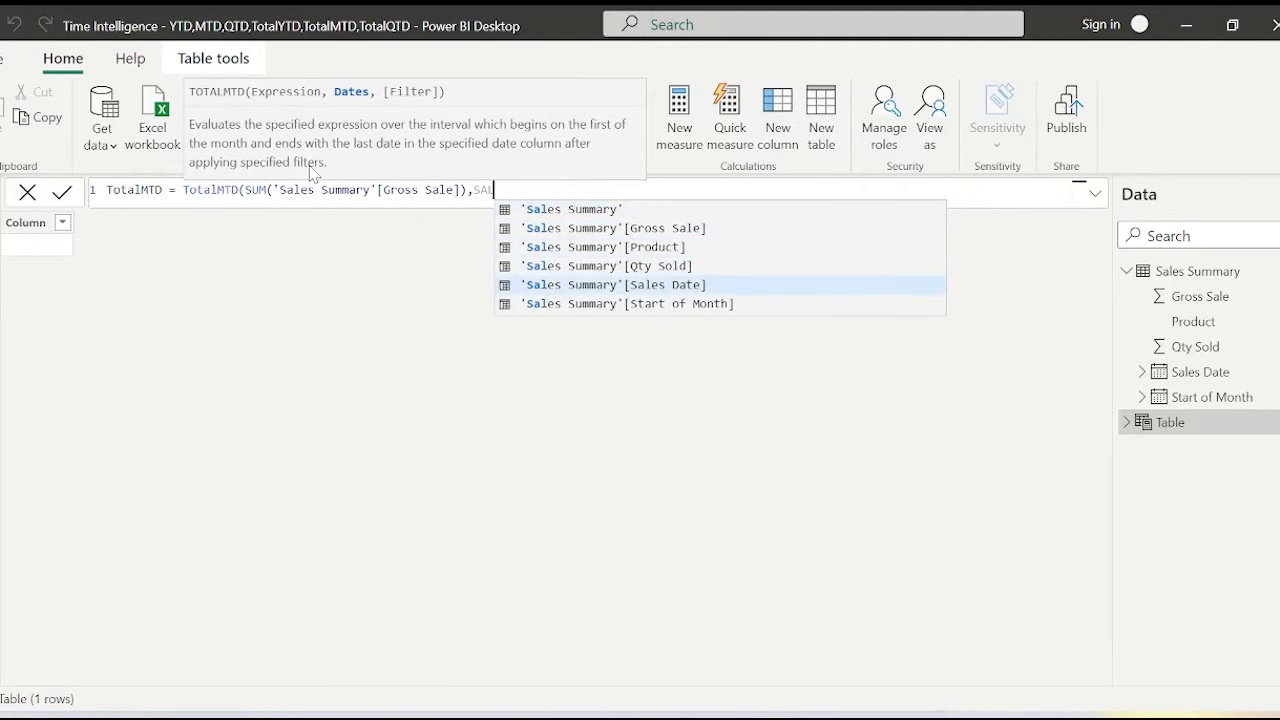
pyautogui.press('Tab')
pyautogui.press('Tab')
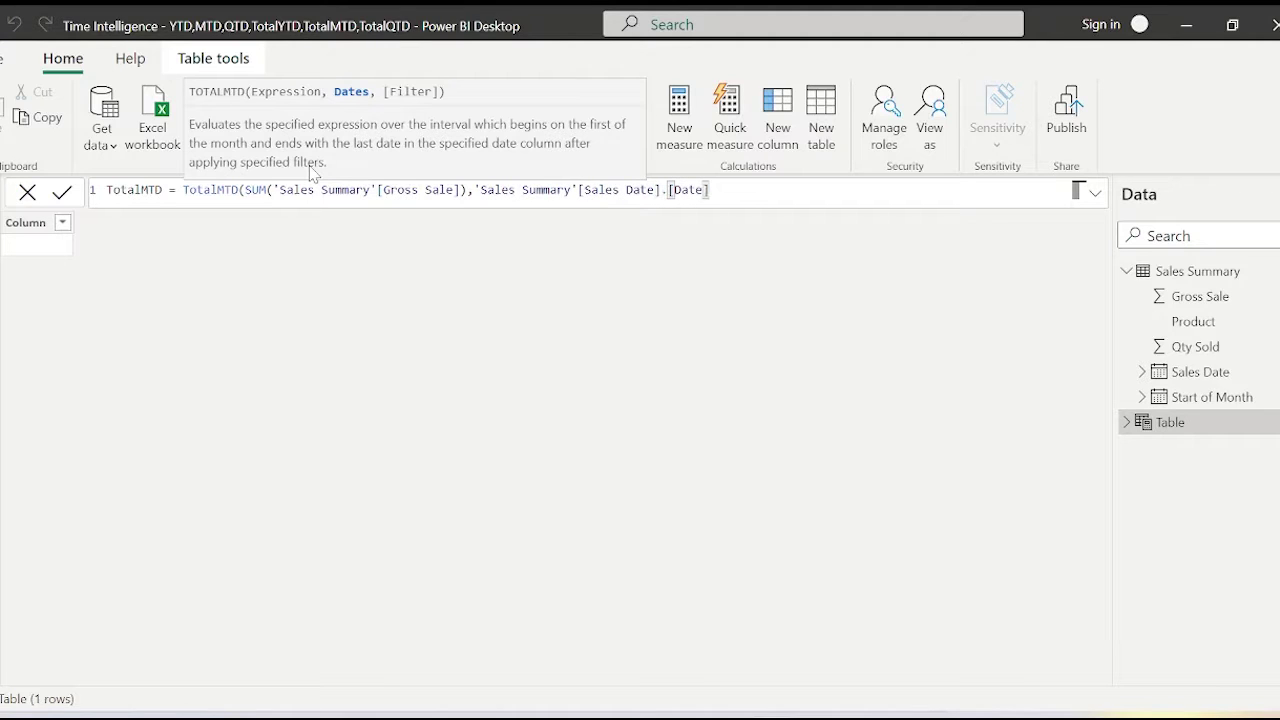
pyautogui.write(')')
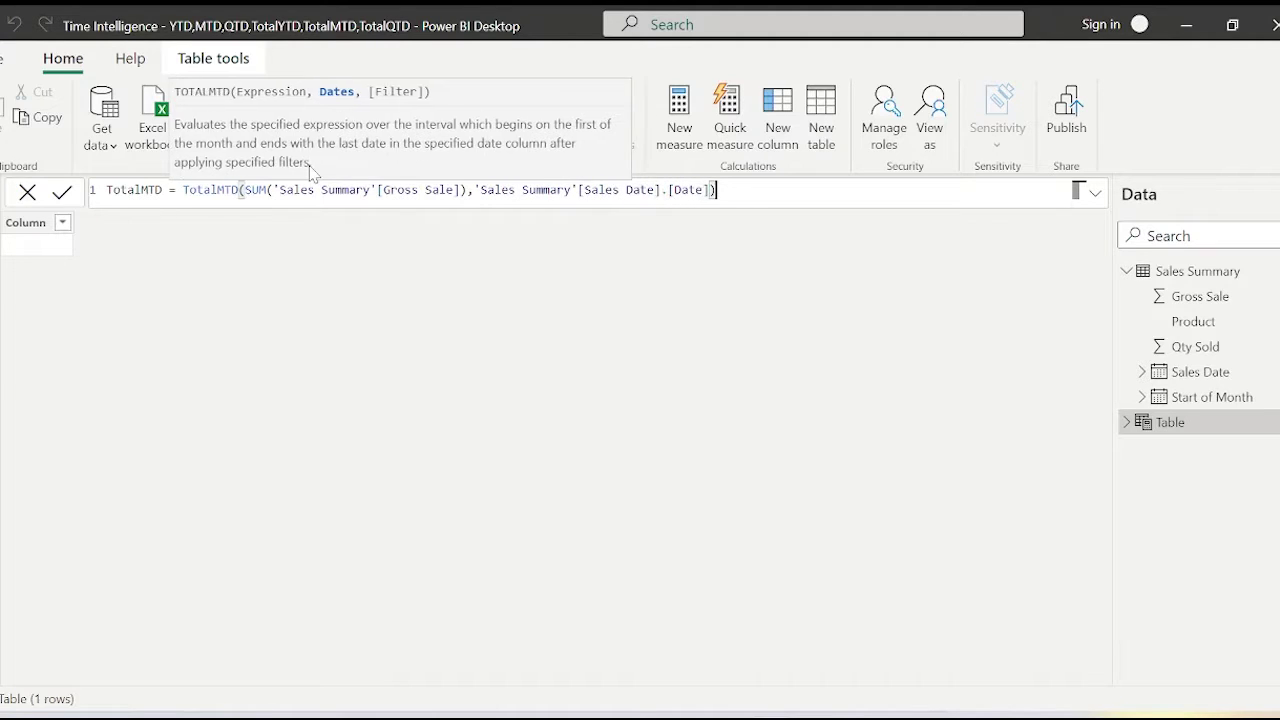
pyautogui.press('Return')
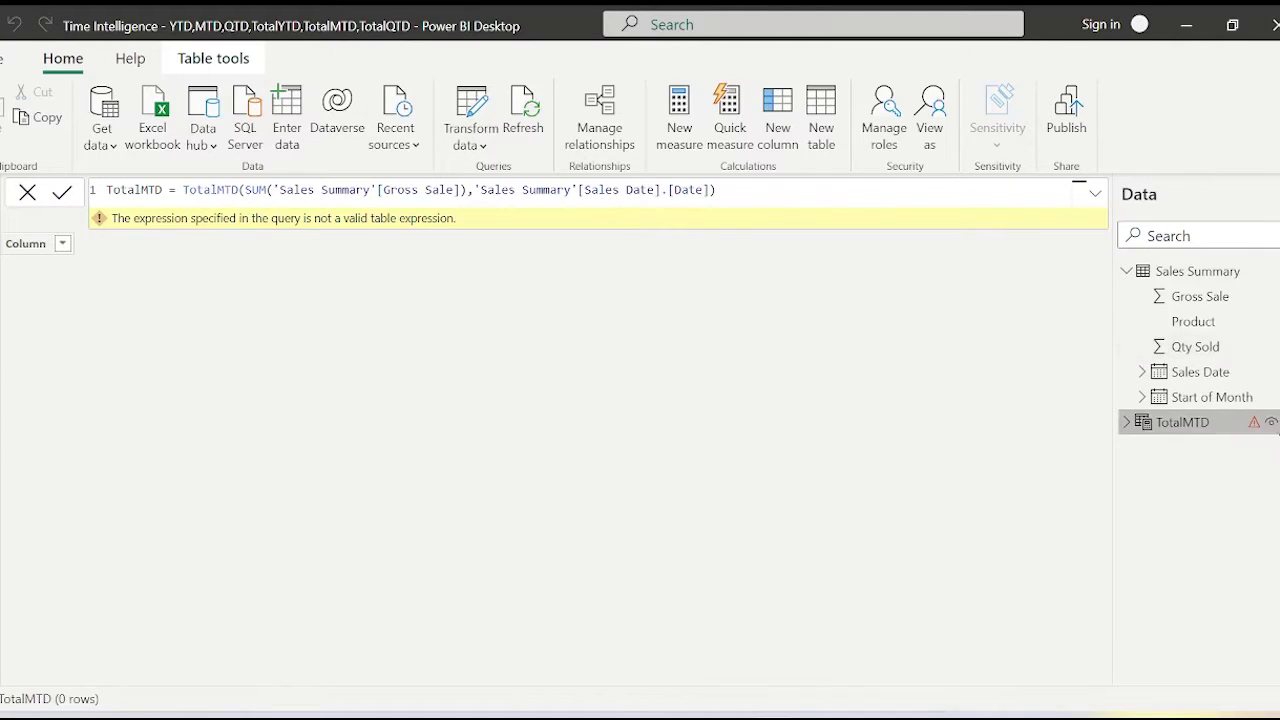
# Delete the TotalMTD table from the model
pyautogui.click(1272, 422)
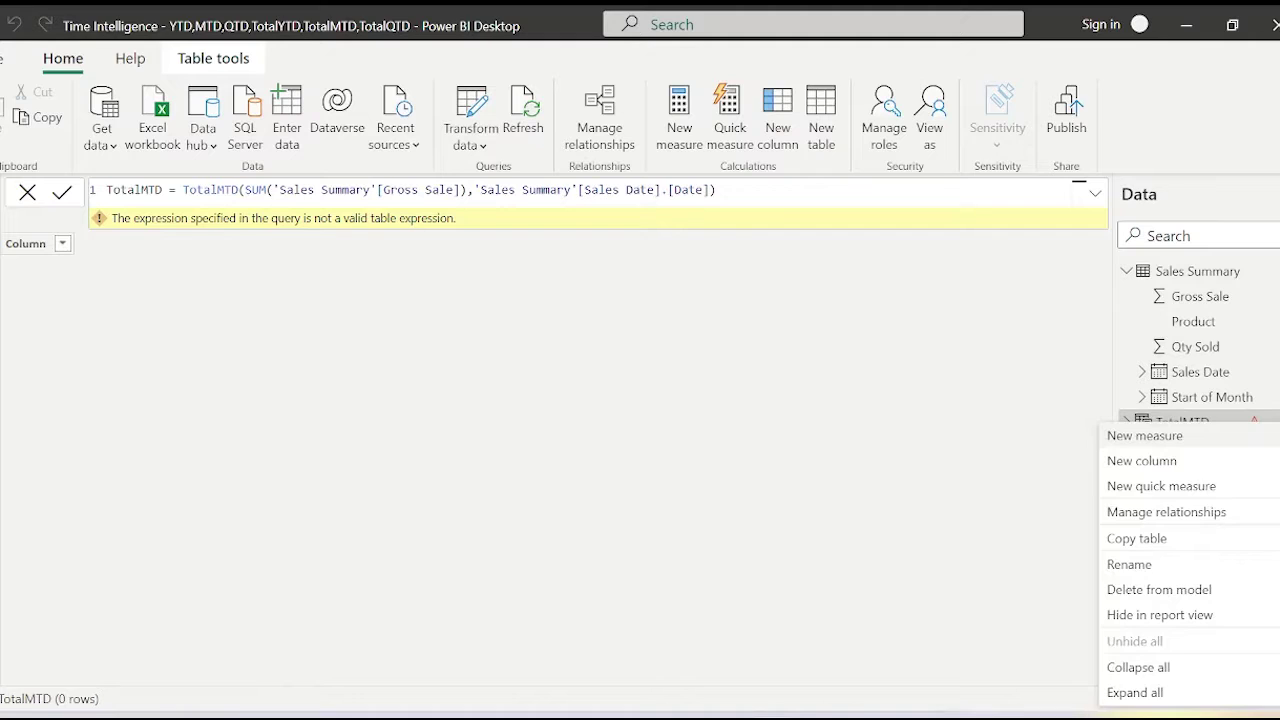
pyautogui.click(1169, 590)
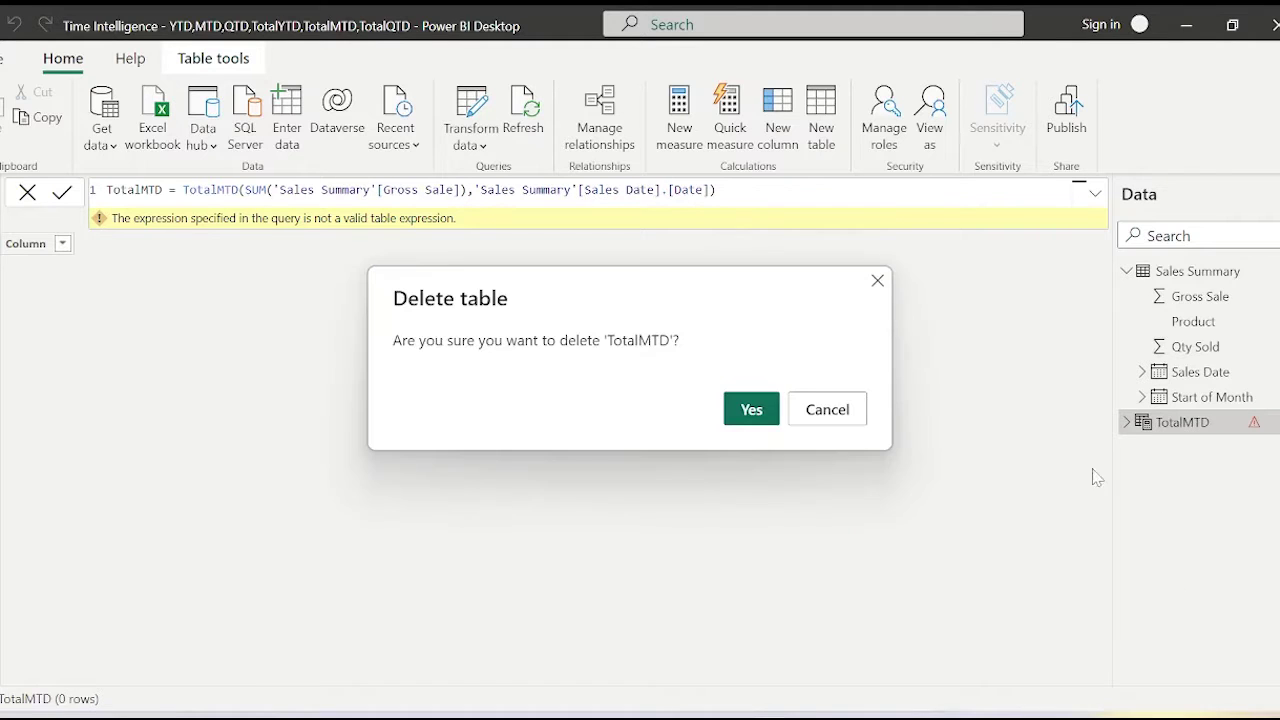
pyautogui.click(766, 423)
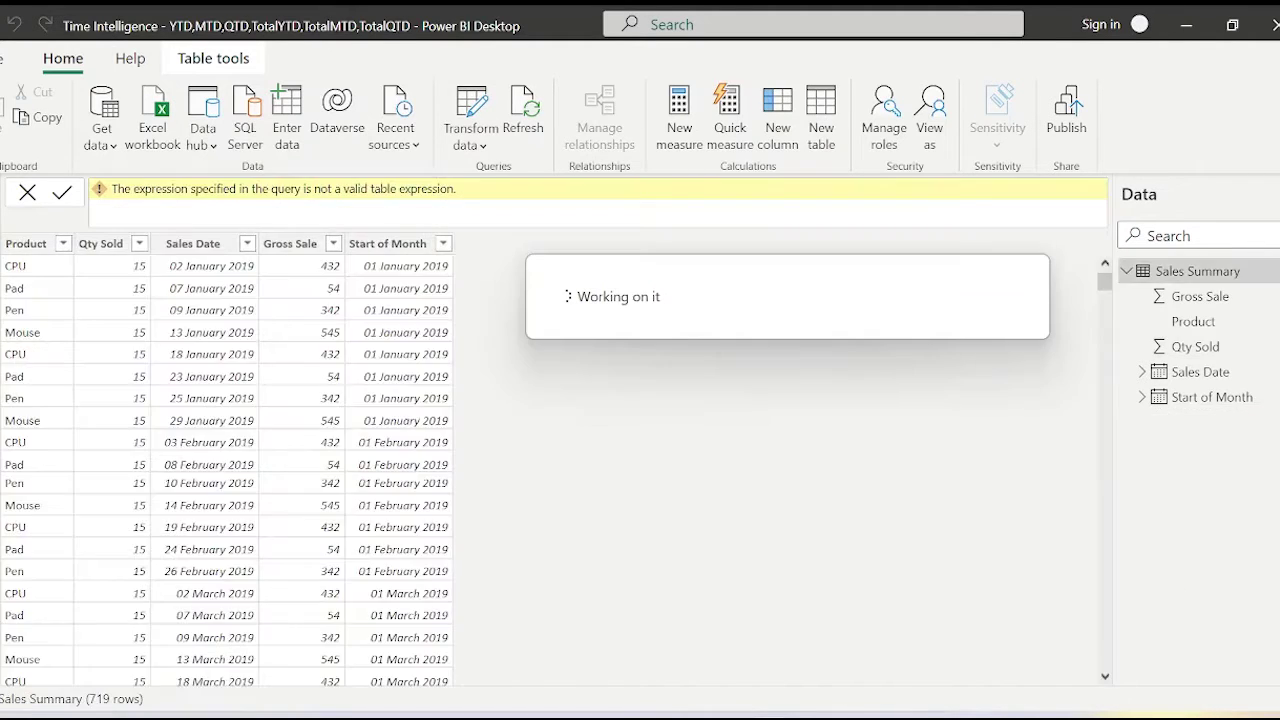
# Add a matrix visual to Page 1 of the report and enlarge it to about half the visible canvas width
pyautogui.click(4, 180)
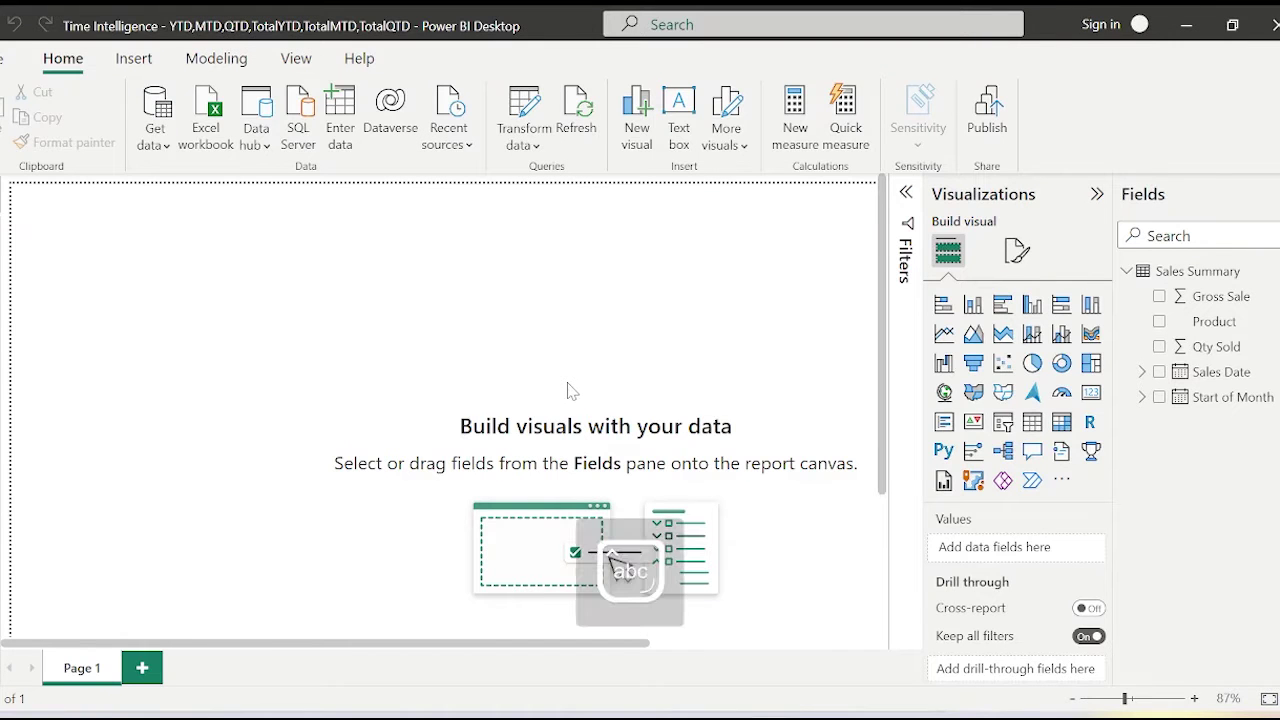
pyautogui.click(1063, 425)
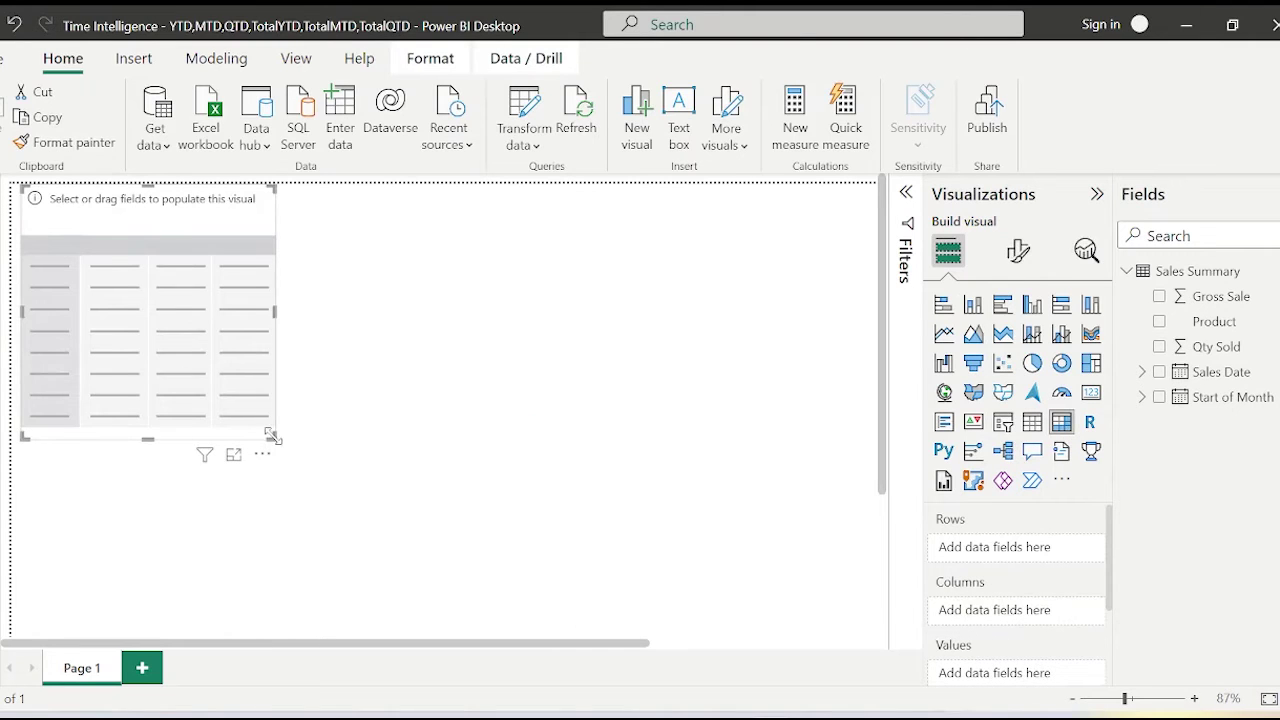
pyautogui.moveTo(272, 436); pyautogui.dragTo(434, 534)
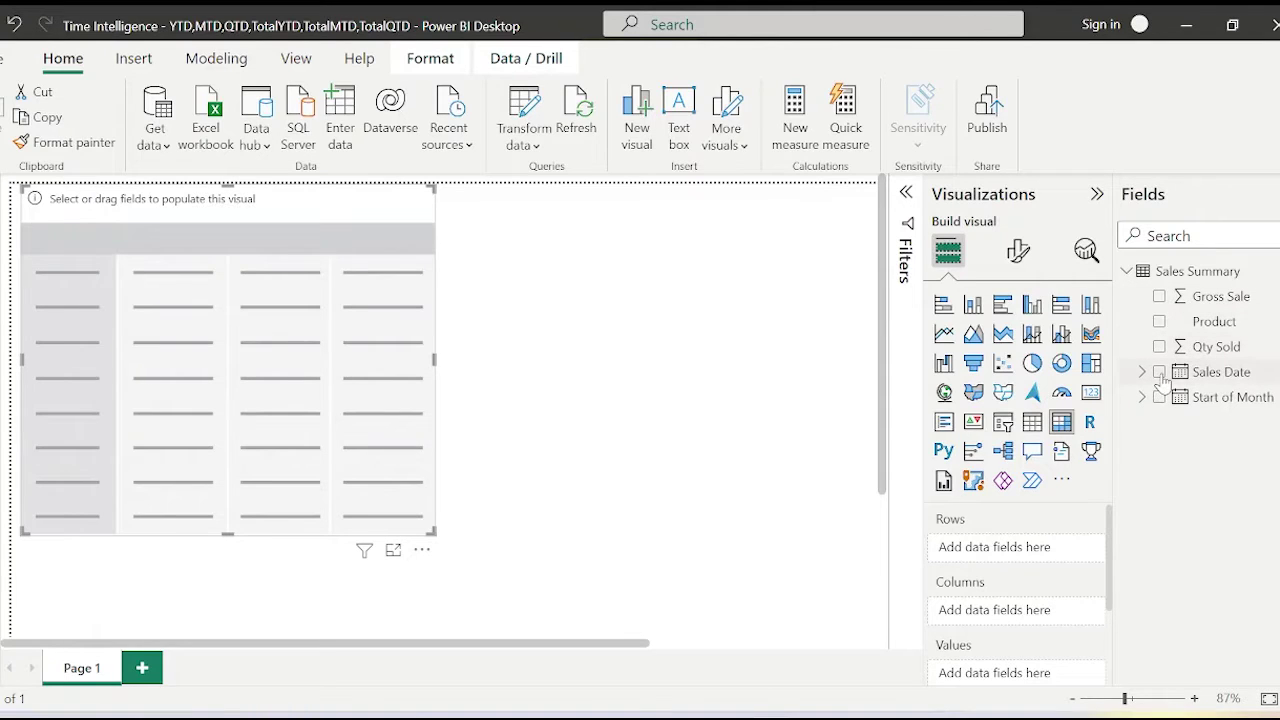
# Populate the matrix with Sales Date in the rows and Gross Sale in the values
pyautogui.click(1160, 373)
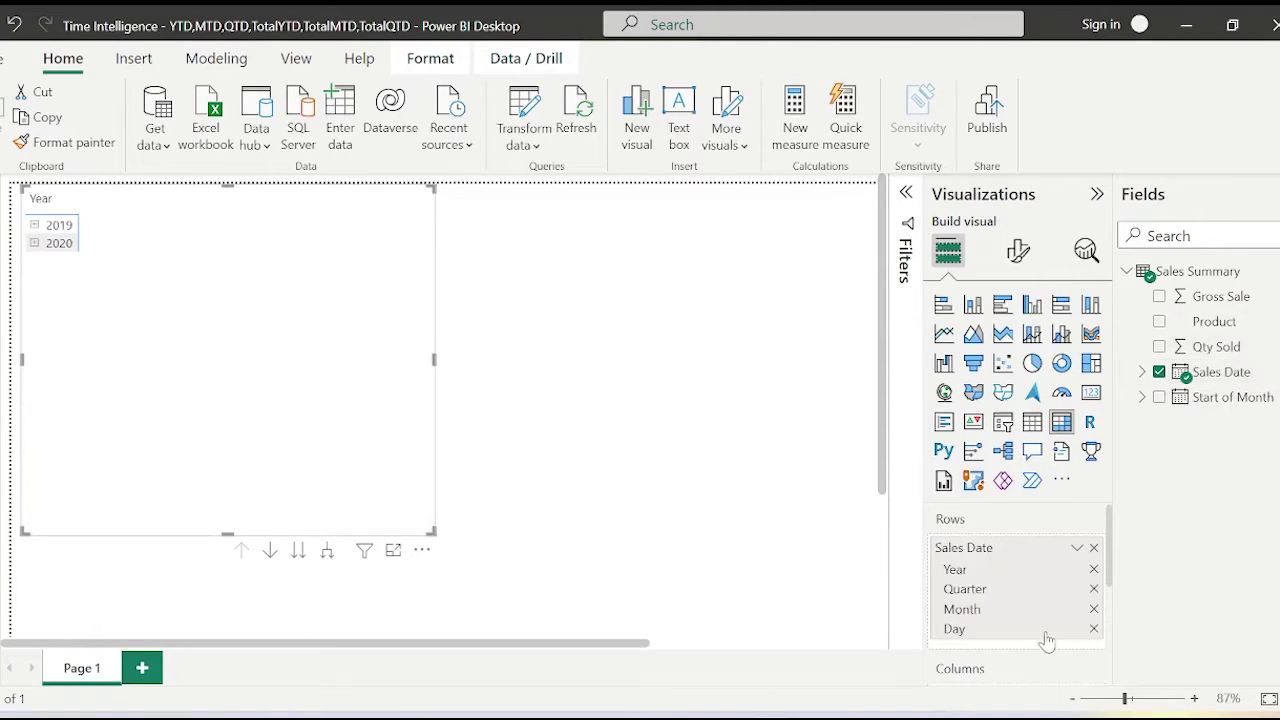
pyautogui.scroll(-5, 1060, 600)
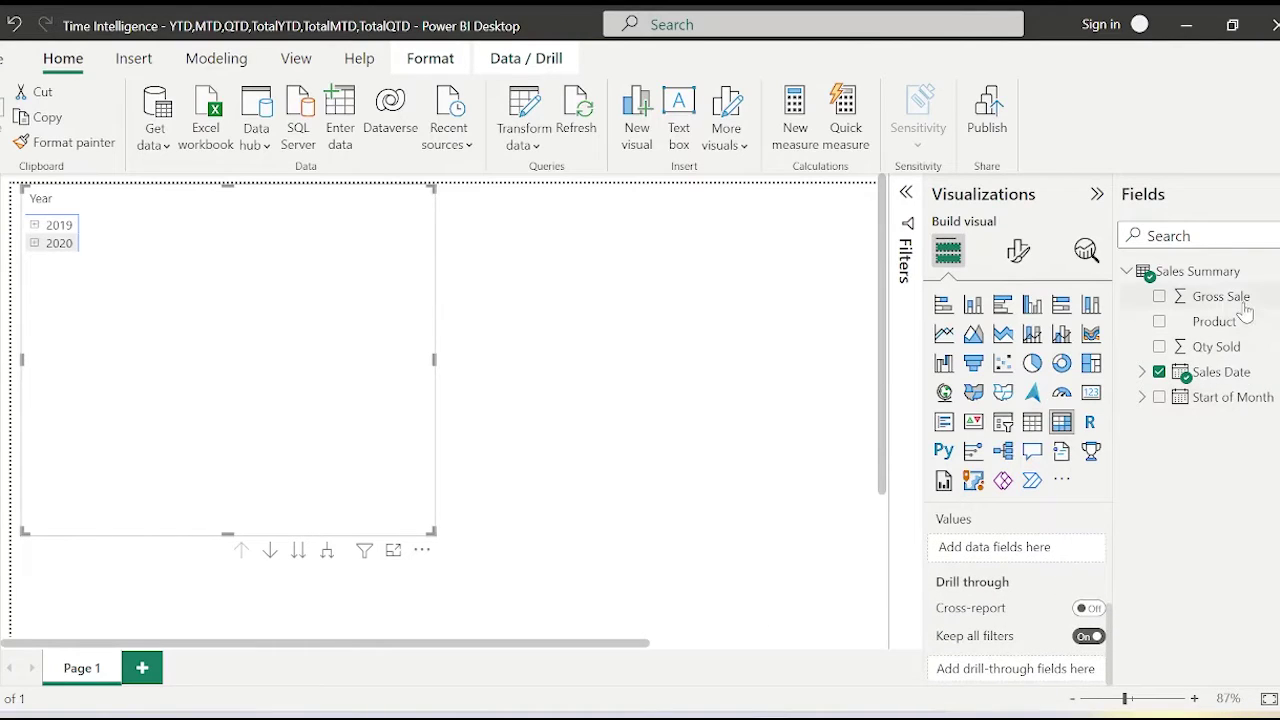
pyautogui.moveTo(1242, 305); pyautogui.dragTo(937, 548)
# Rename the matrix's Gross Sale value field to Total Sales
pyautogui.doubleClick(1005, 550)
pyautogui.click(1012, 548)
pyautogui.press('BackSpace')
pyautogui.write('Total Sale')
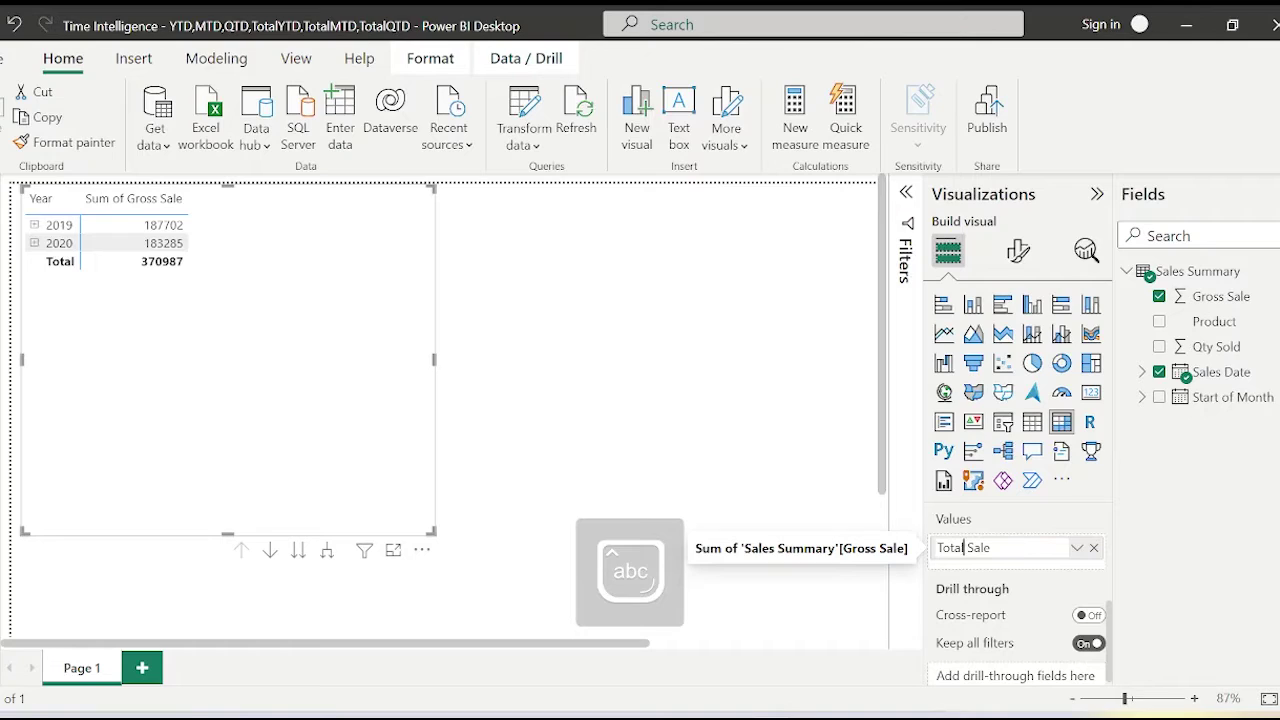
pyautogui.press('Return')
pyautogui.write('s')
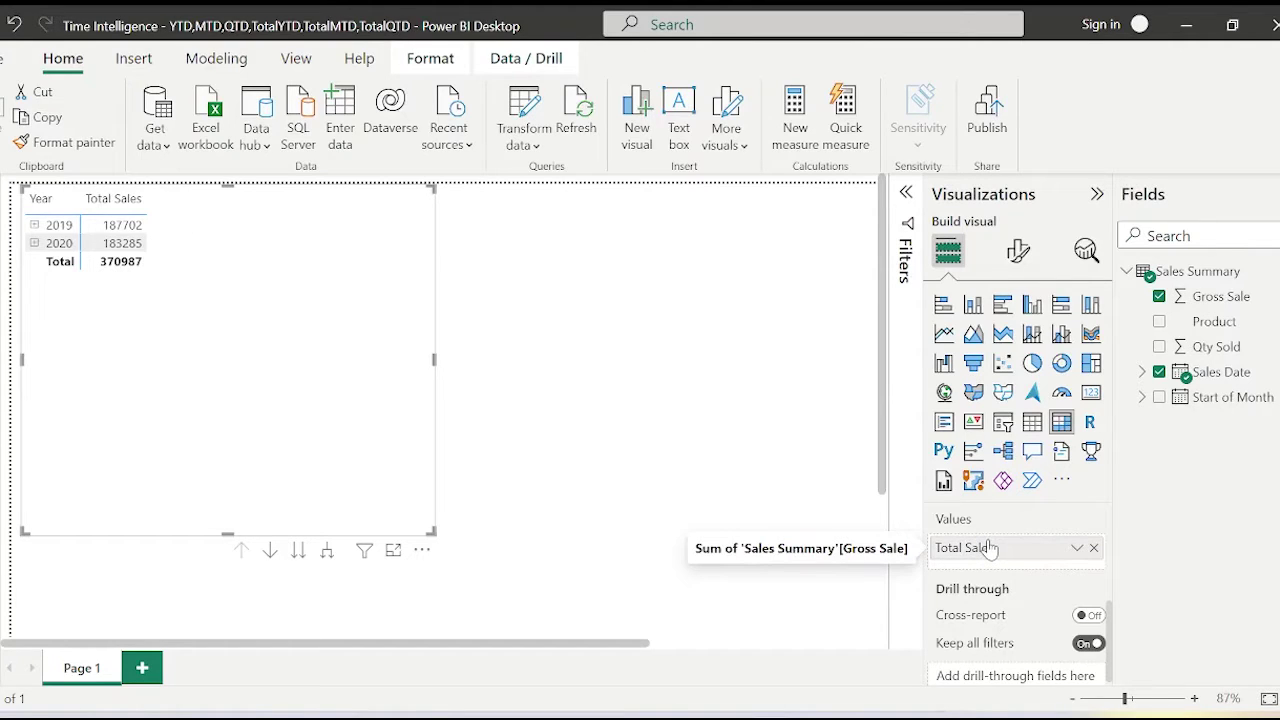
# Create a measure in Sales Summary named TotalMTD using TOTALMTD with SUM('Sales Summary'[Gross Sale]) as its expression
pyautogui.click(795, 115)
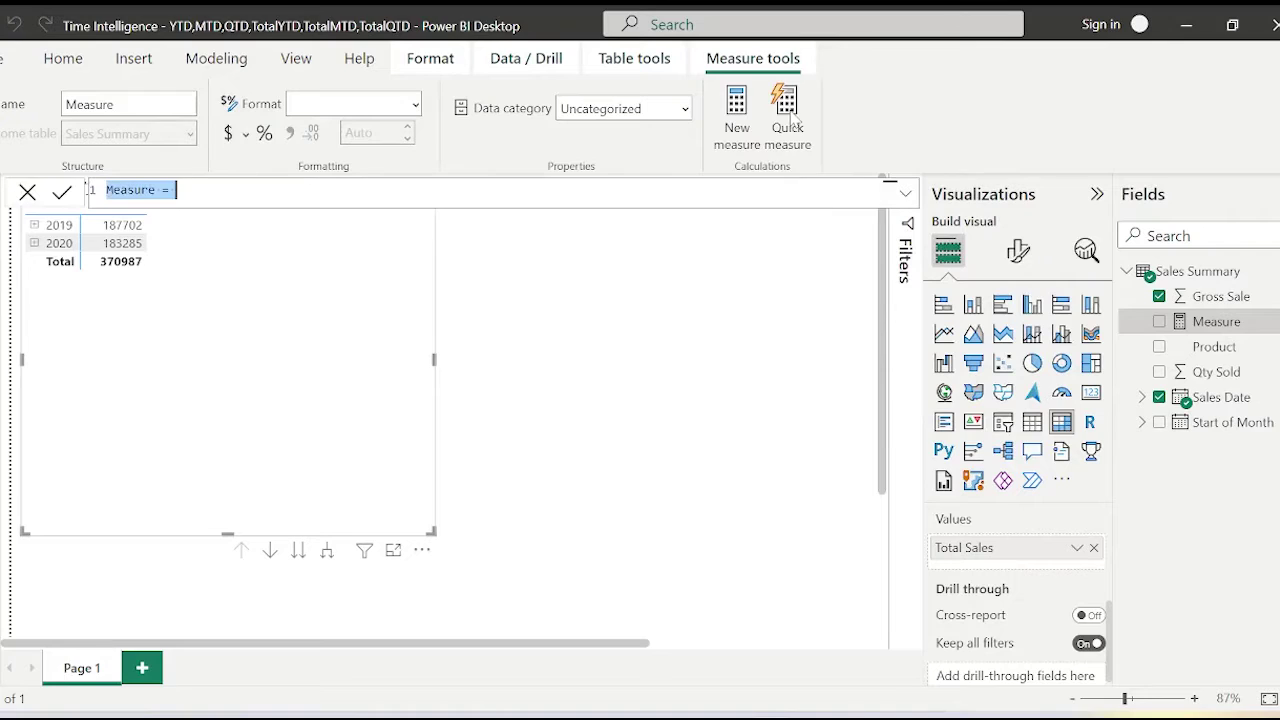
pyautogui.press('BackSpace')
pyautogui.write('T')
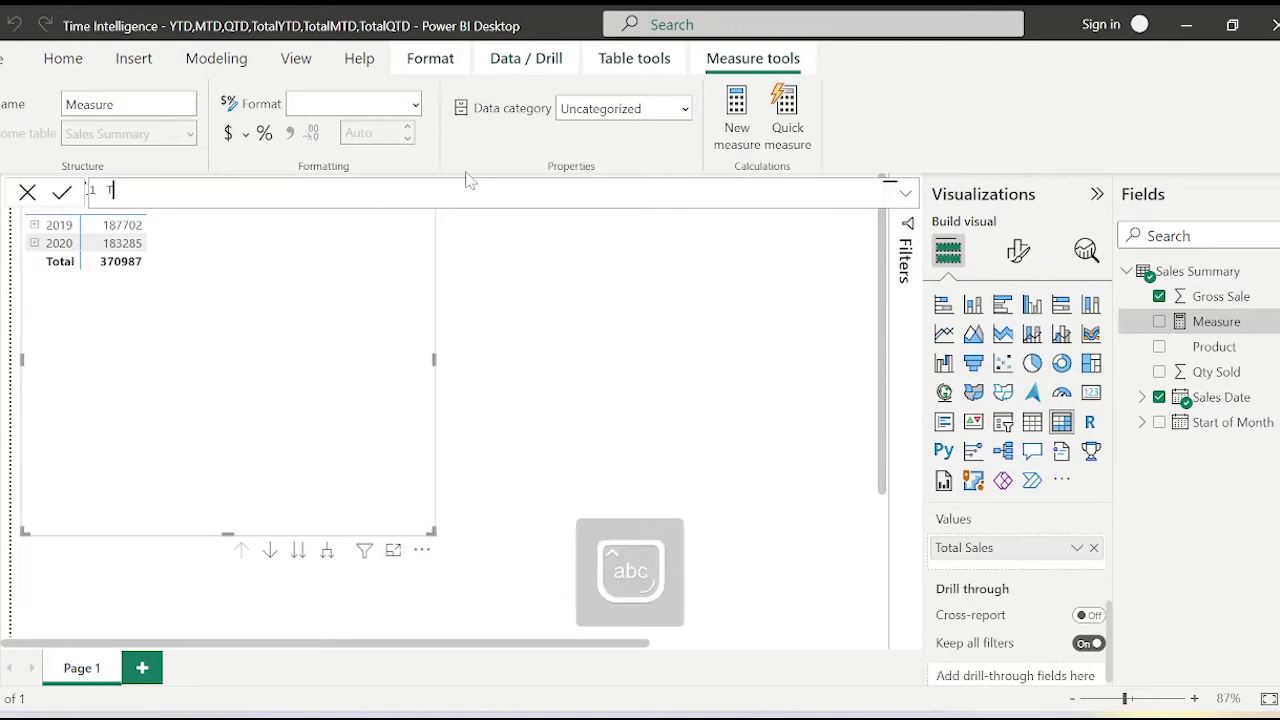
pyautogui.write('otal')
pyautogui.press('capslock')
pyautogui.write('MTD = TOTAL')
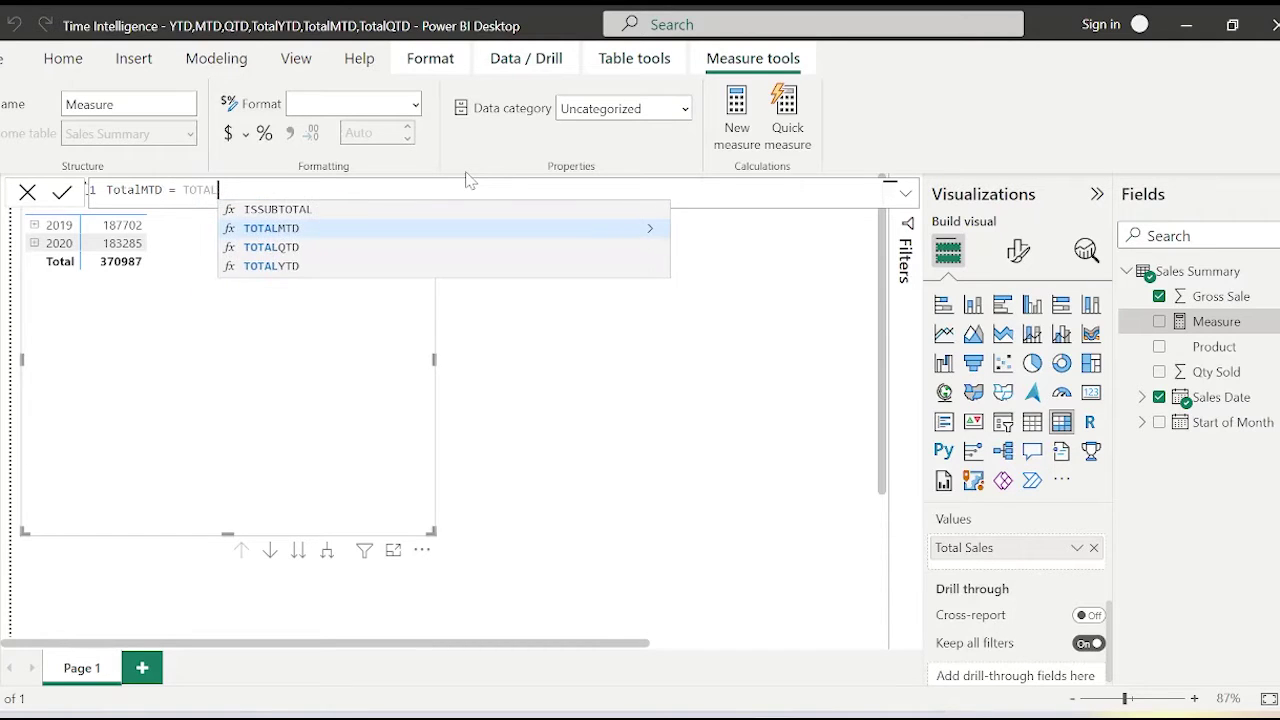
pyautogui.press('Tab')
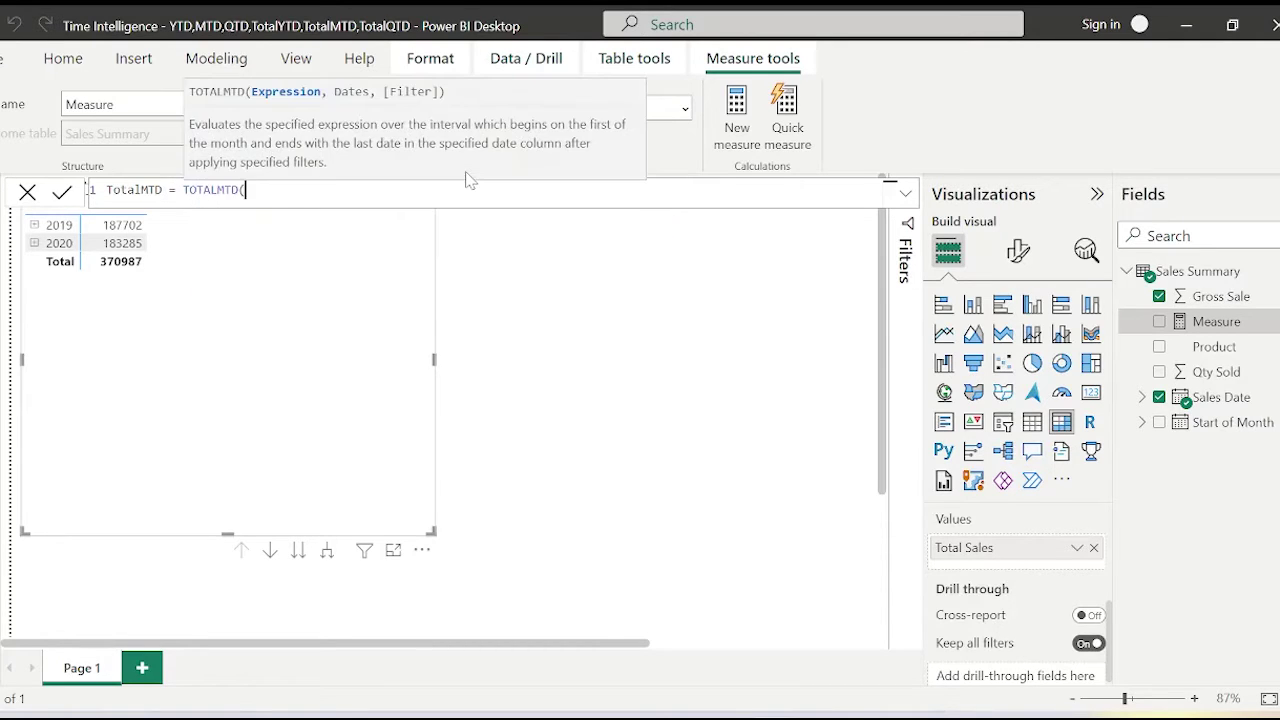
pyautogui.write('SUM')
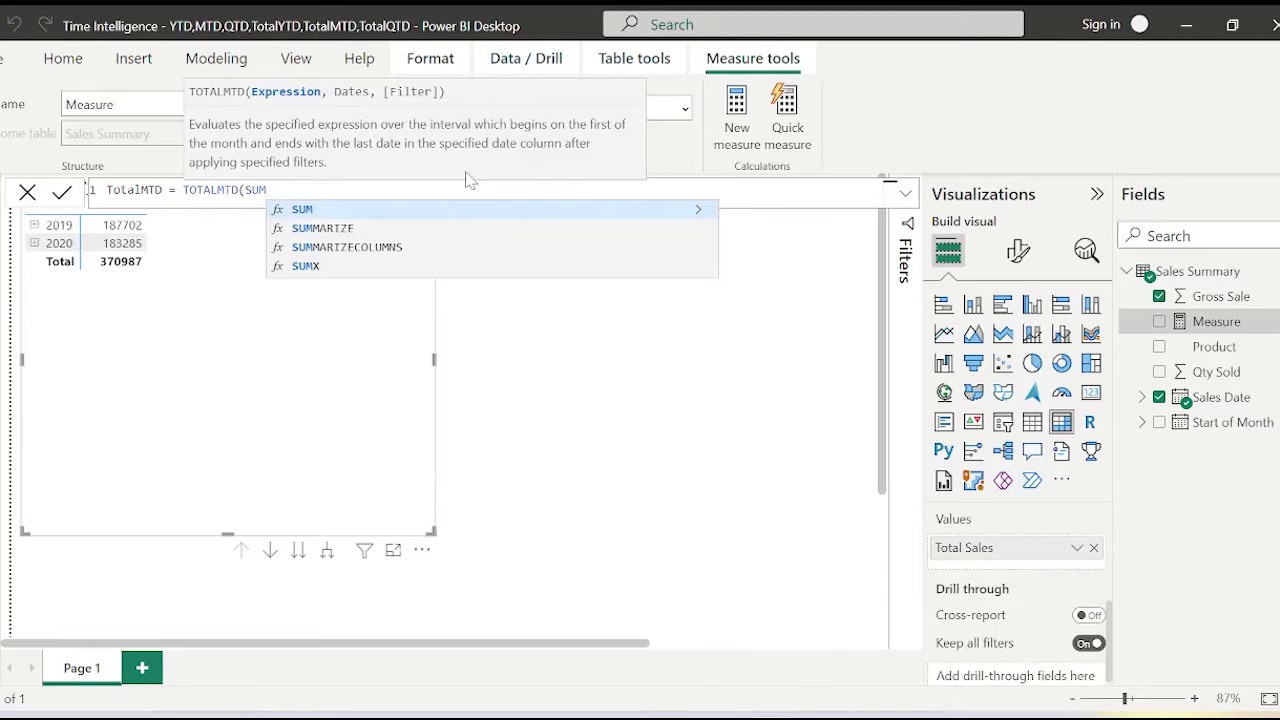
pyautogui.write('(')
pyautogui.press('Down')
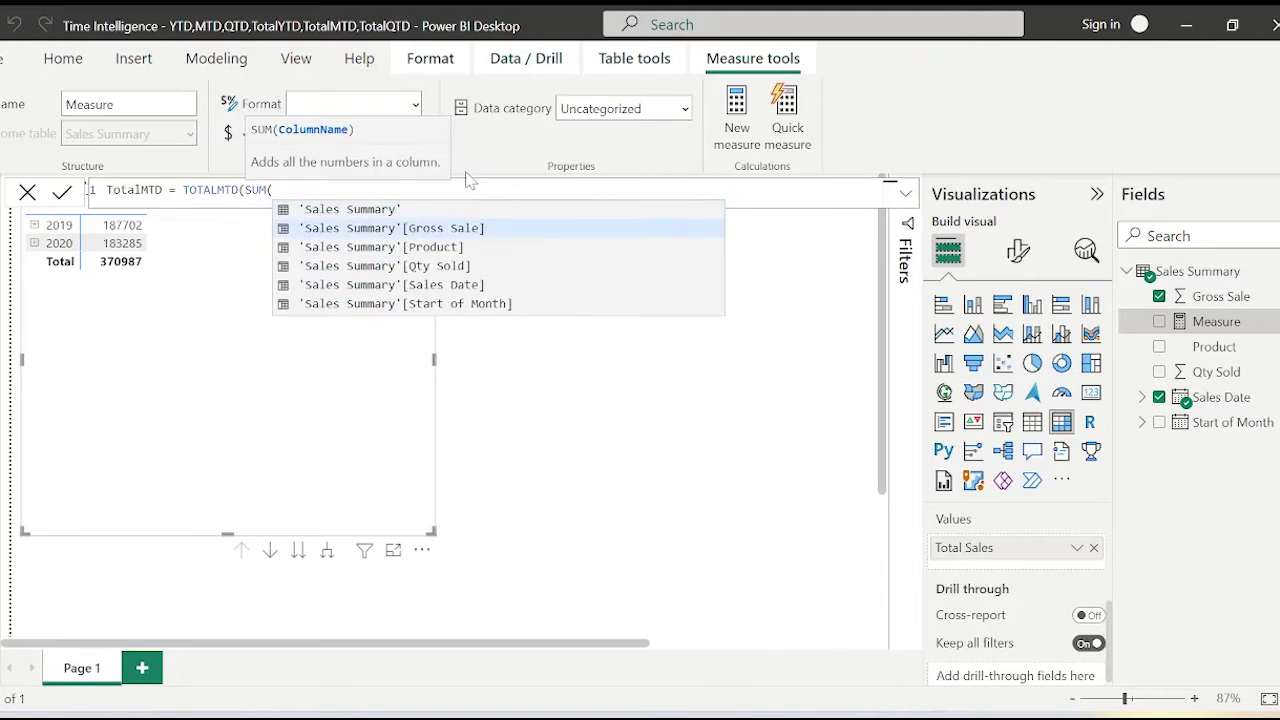
pyautogui.press('Tab')
pyautogui.write('),')
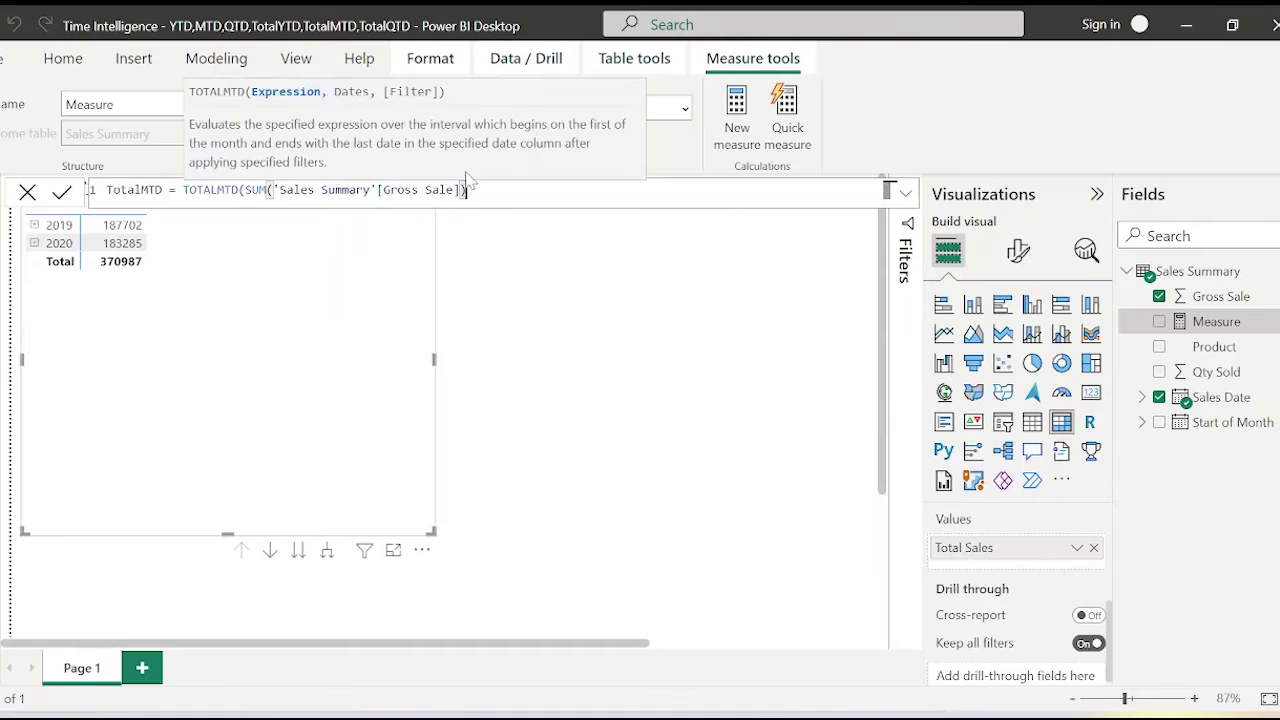
# Complete the TotalMTD formula with 'Sales Summary'[Sales Date].[Date] as the dates argument and add the measure to the matrix values
pyautogui.write('SALE')
pyautogui.press('Down')
pyautogui.press('Down')
pyautogui.press('Down')
pyautogui.press('Down')
pyautogui.press('Tab')
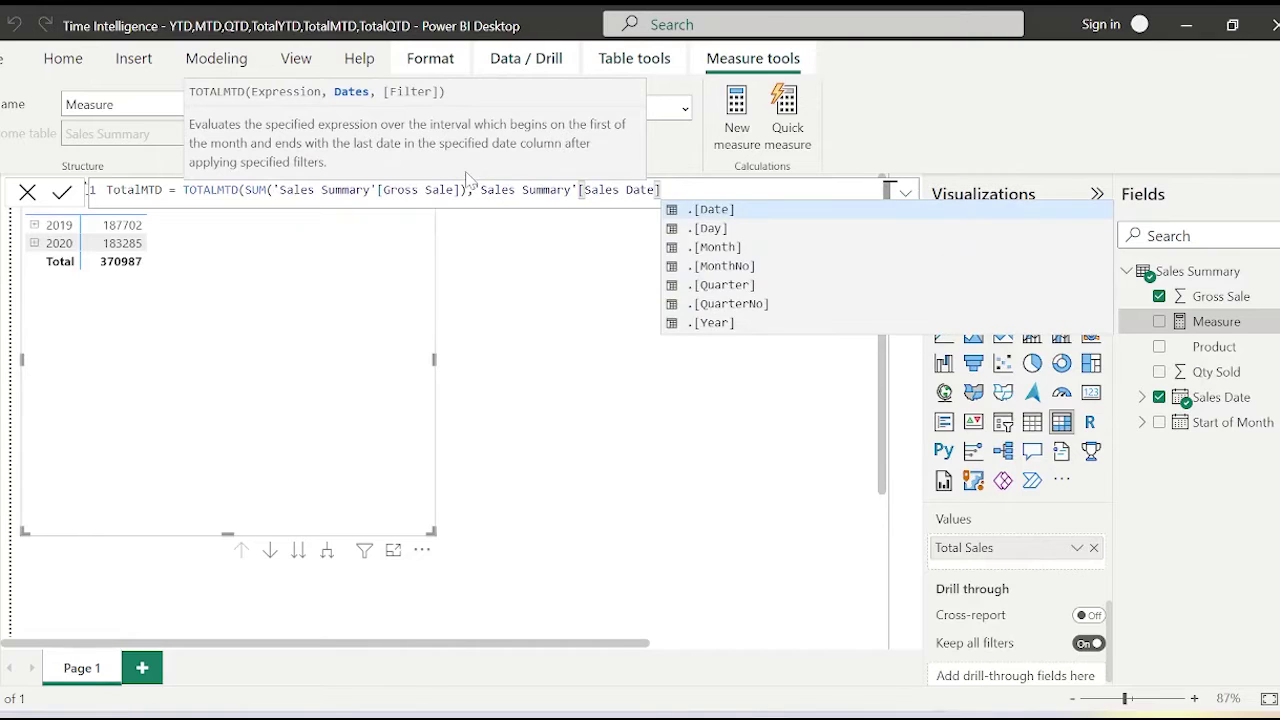
pyautogui.press('Tab')
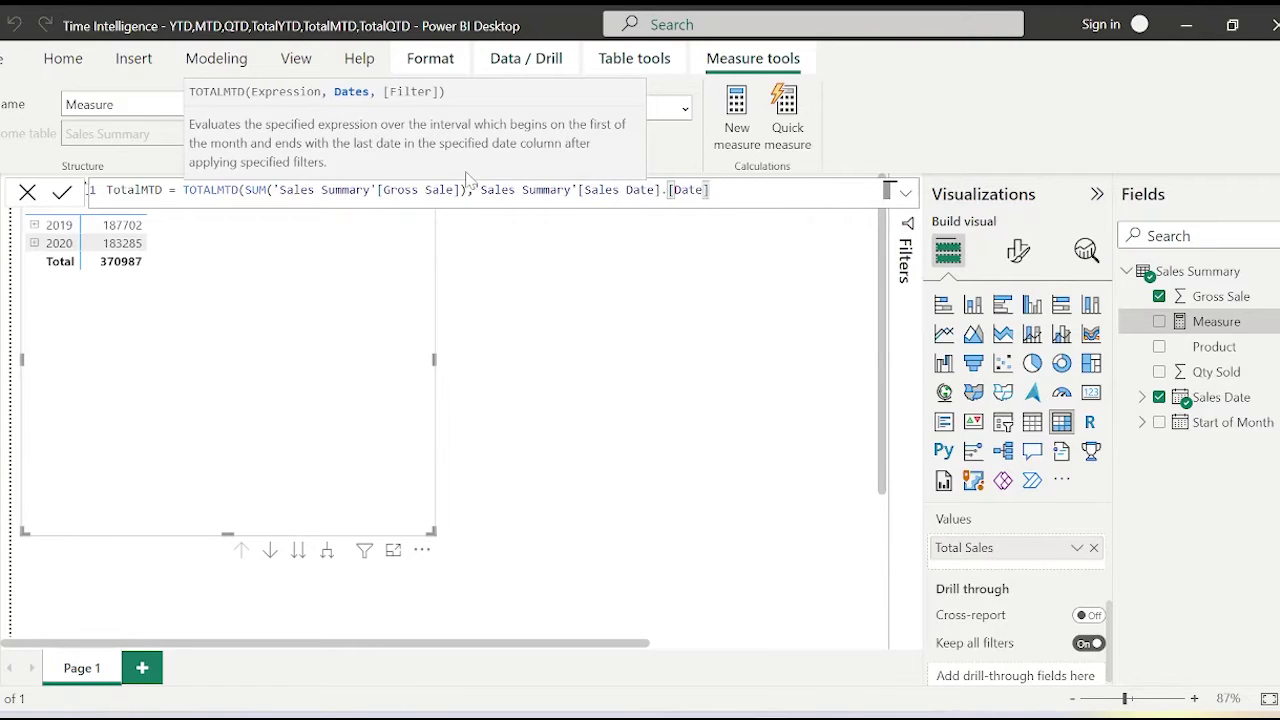
pyautogui.write(')')
pyautogui.press('Return')
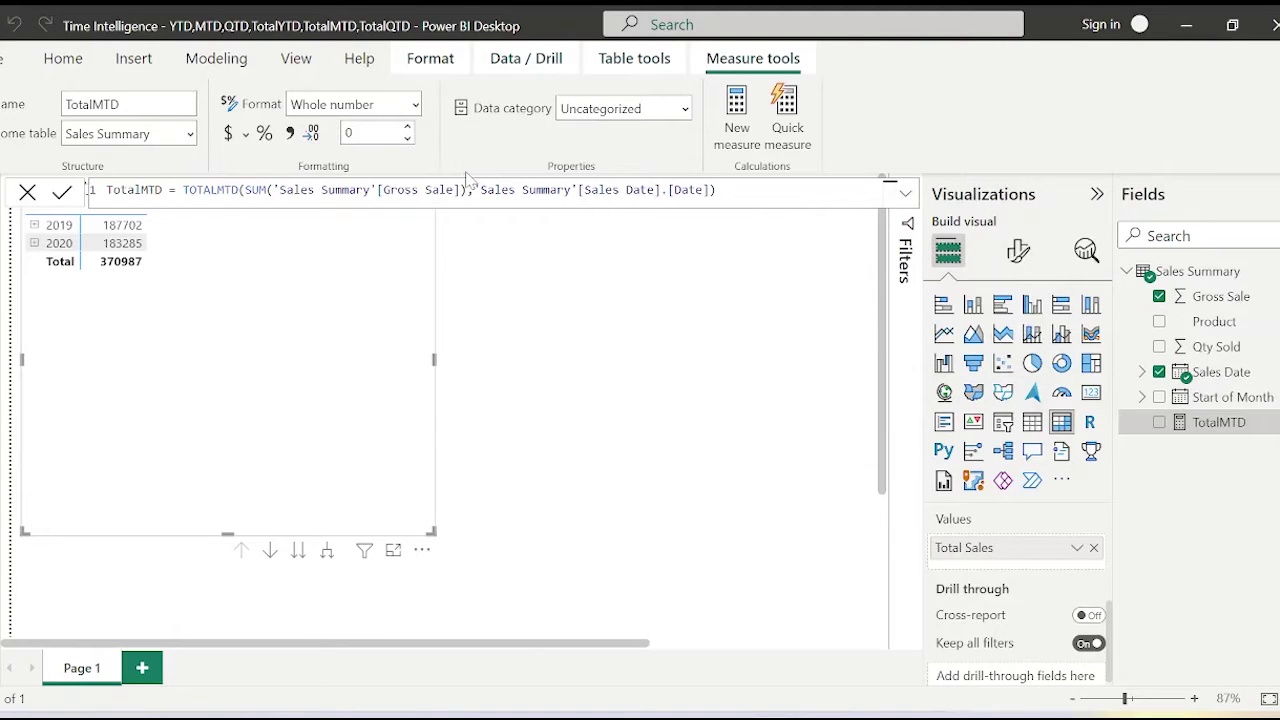
pyautogui.click(27, 192)
pyautogui.moveTo(1220, 424); pyautogui.dragTo(288, 210)
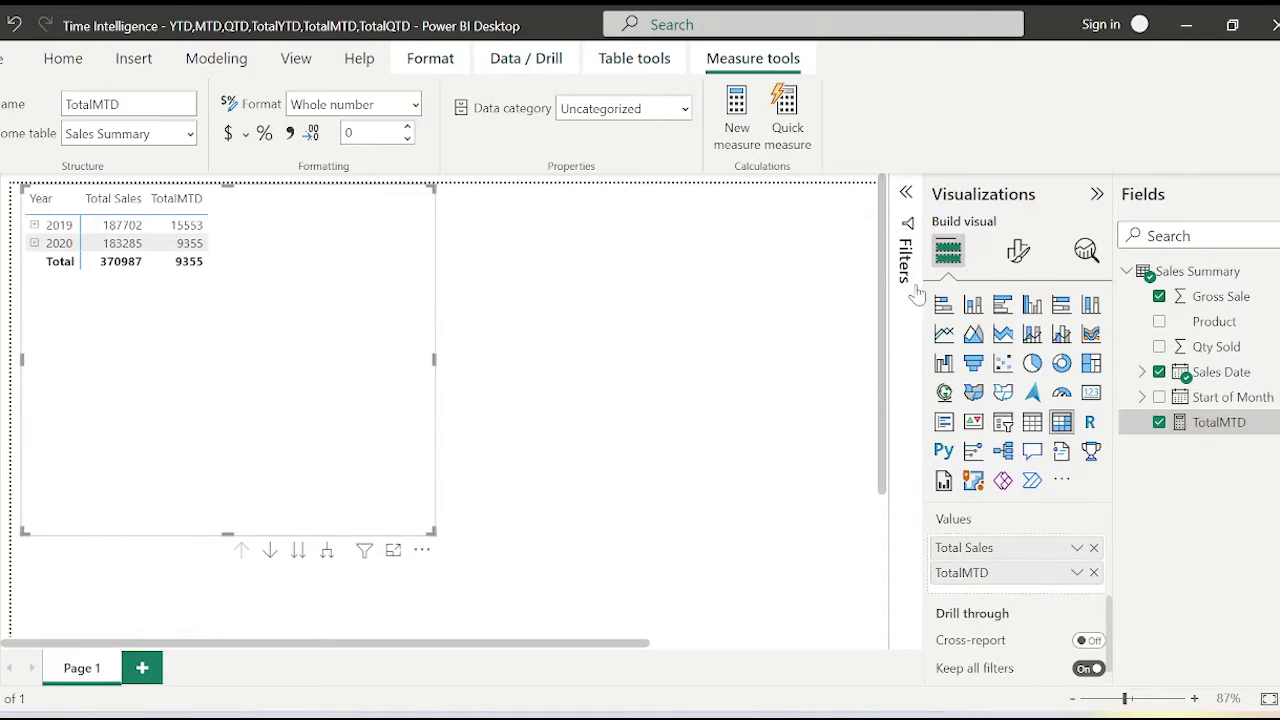
# Create another measure named DatesMTD using CALCULATE with SUM('Sales Summary'[Gross Sale]) as its expression
pyautogui.click(741, 113)
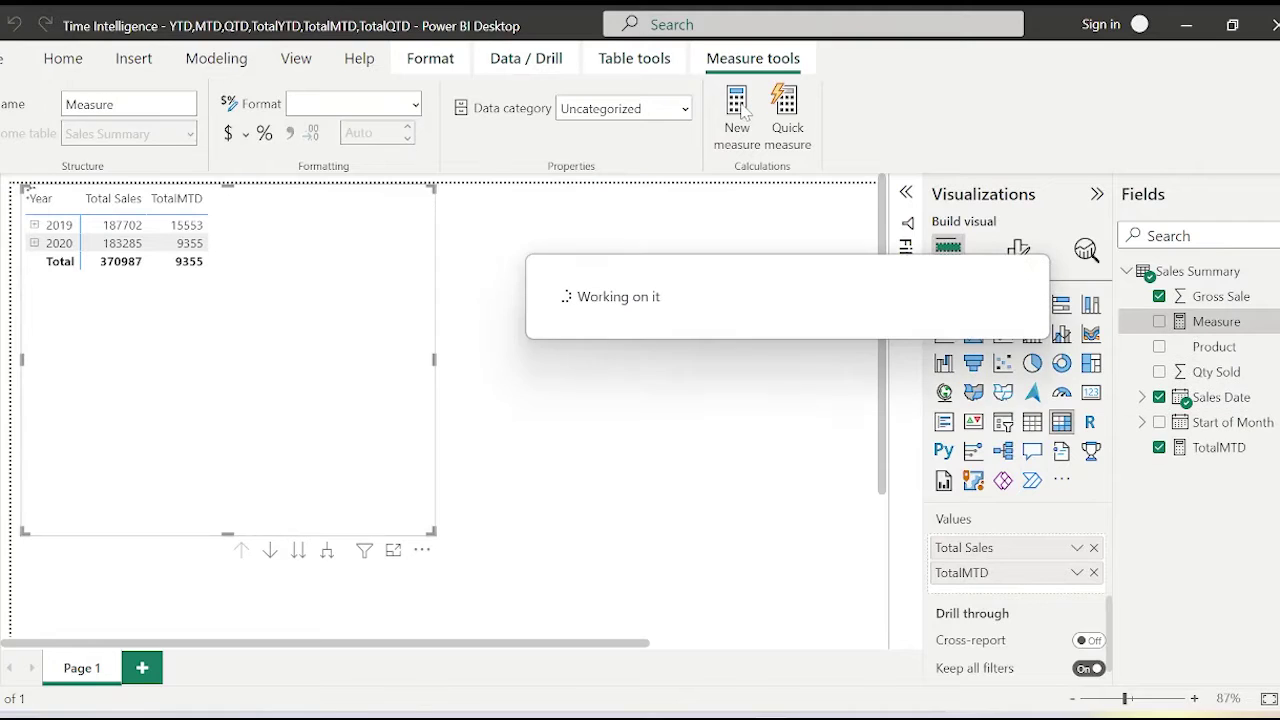
pyautogui.press('BackSpace')
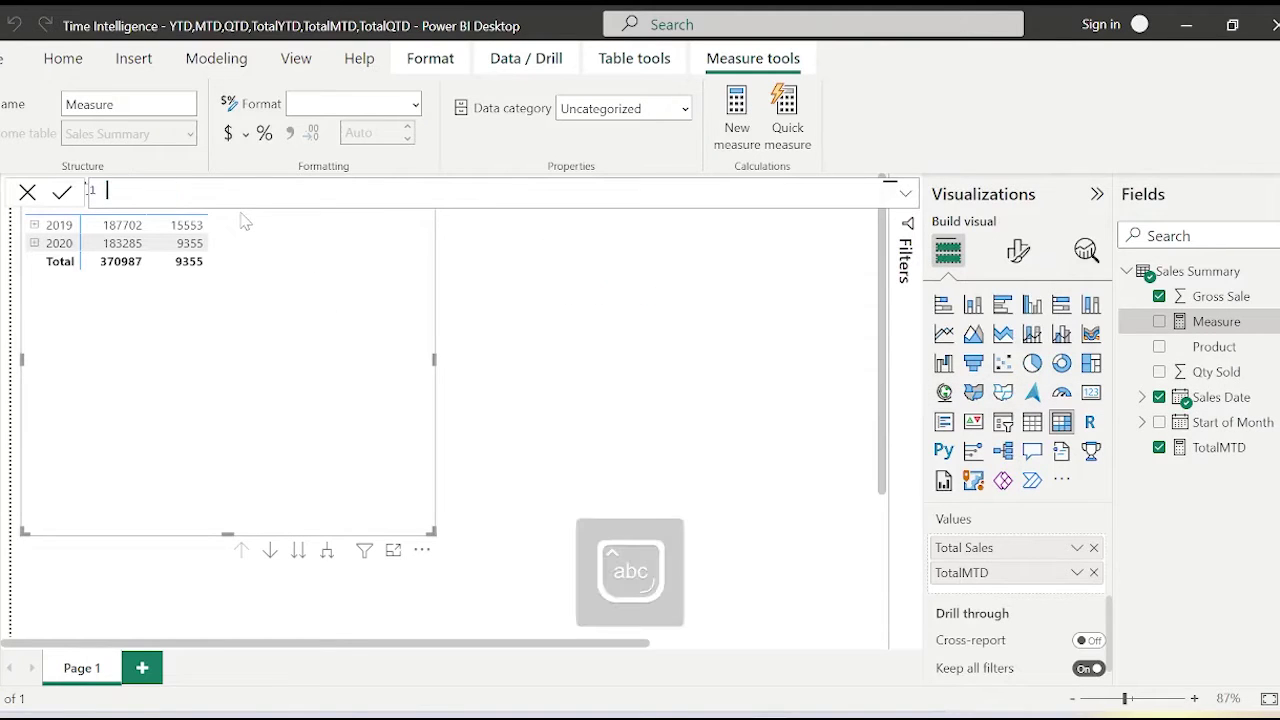
pyautogui.write('Dates')
pyautogui.press('capslock')
pyautogui.write('MTD = ')
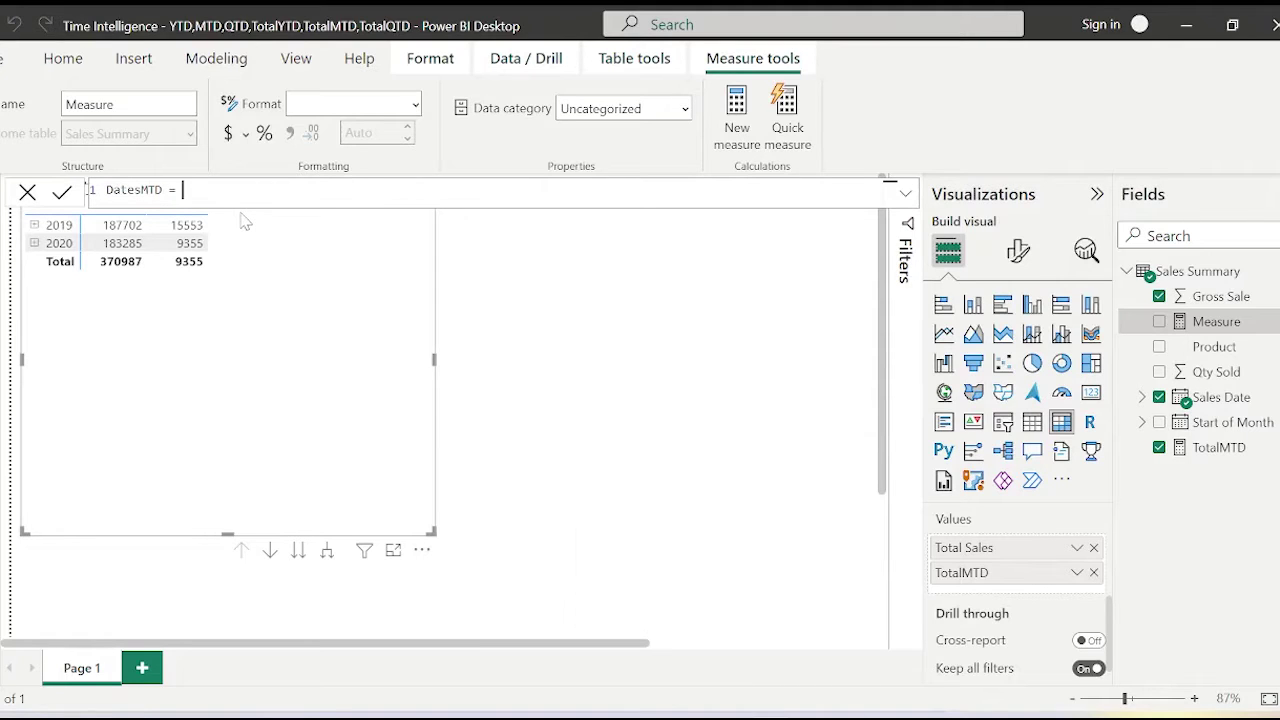
pyautogui.write('CA')
pyautogui.click(240, 214)
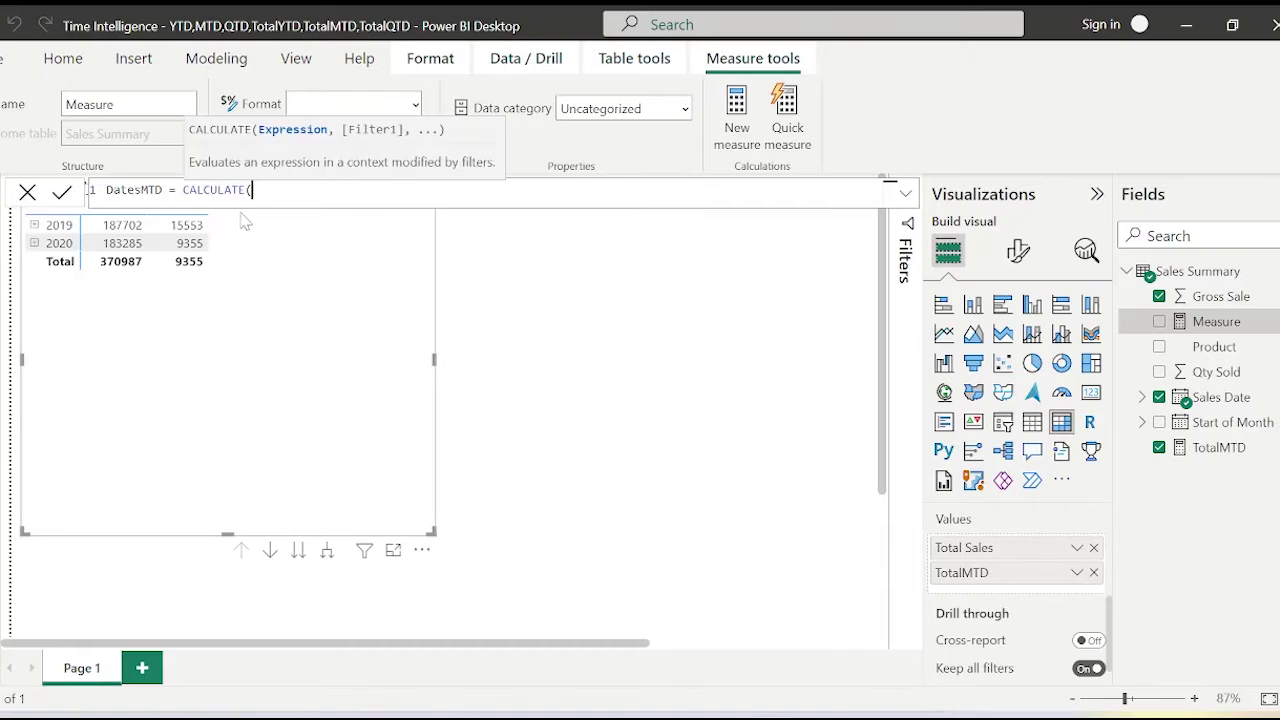
pyautogui.write('SUM(')
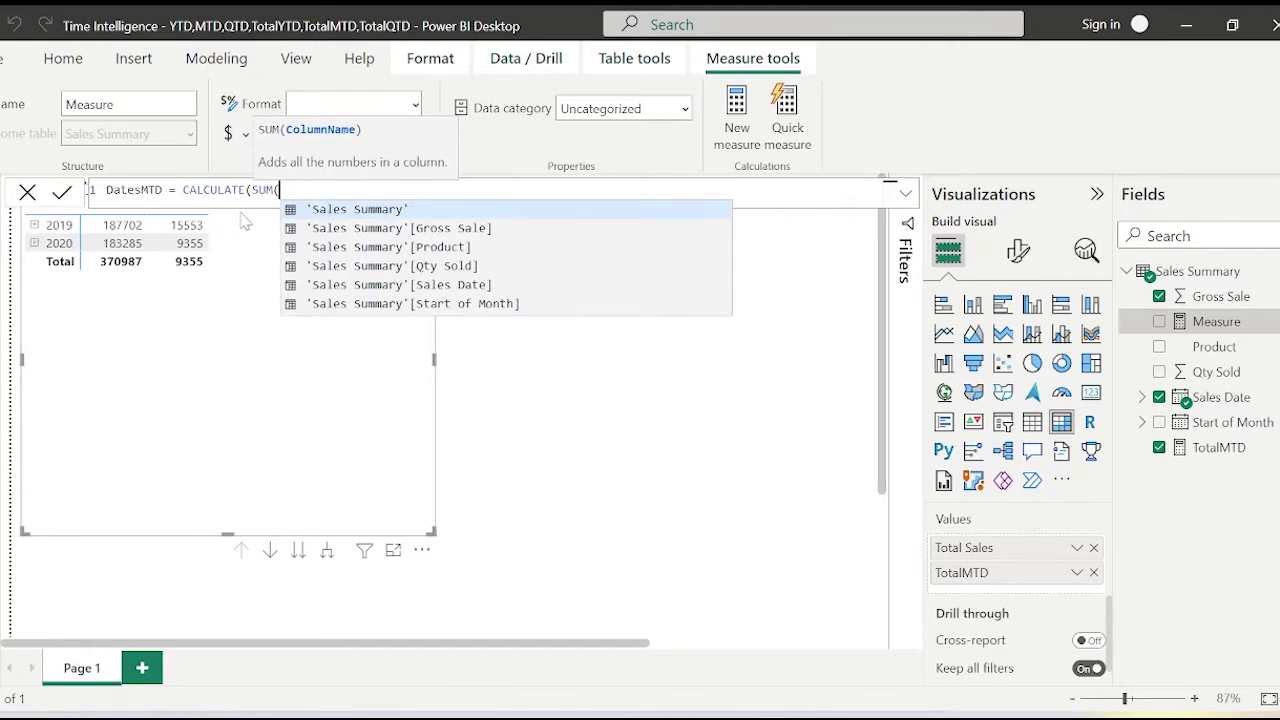
pyautogui.press('Down')
pyautogui.press('Tab')
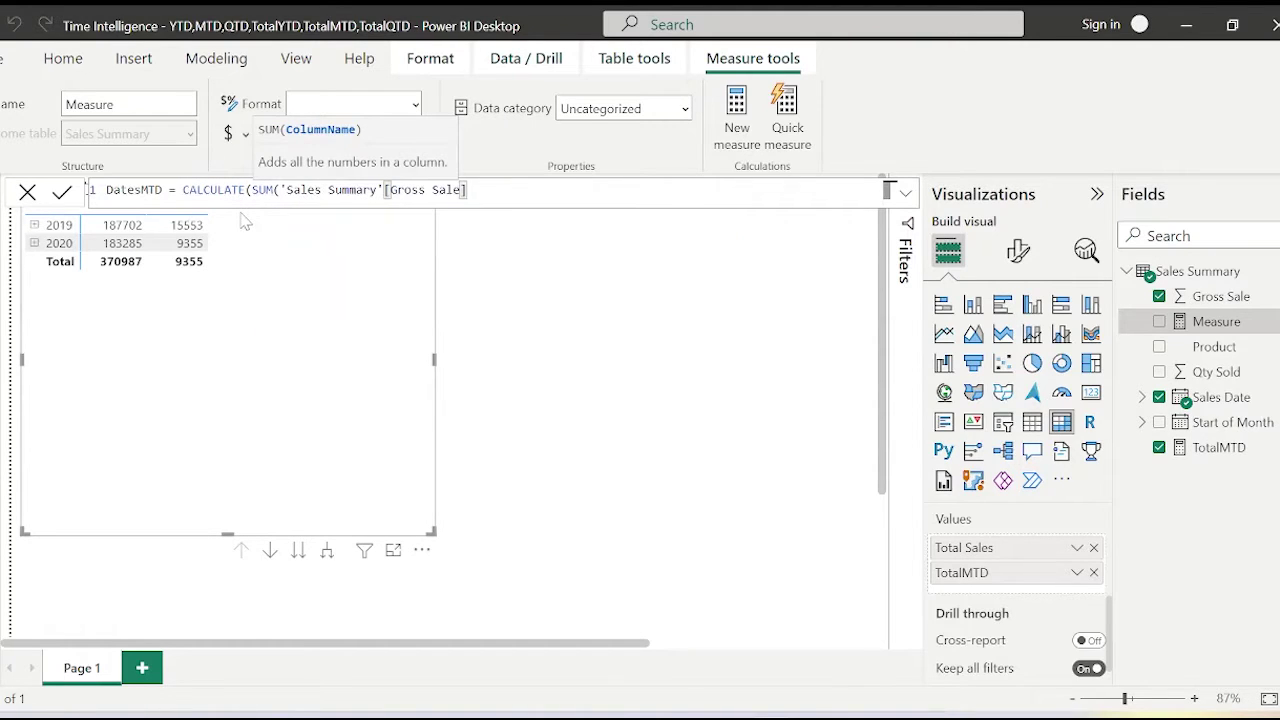
pyautogui.write('),')
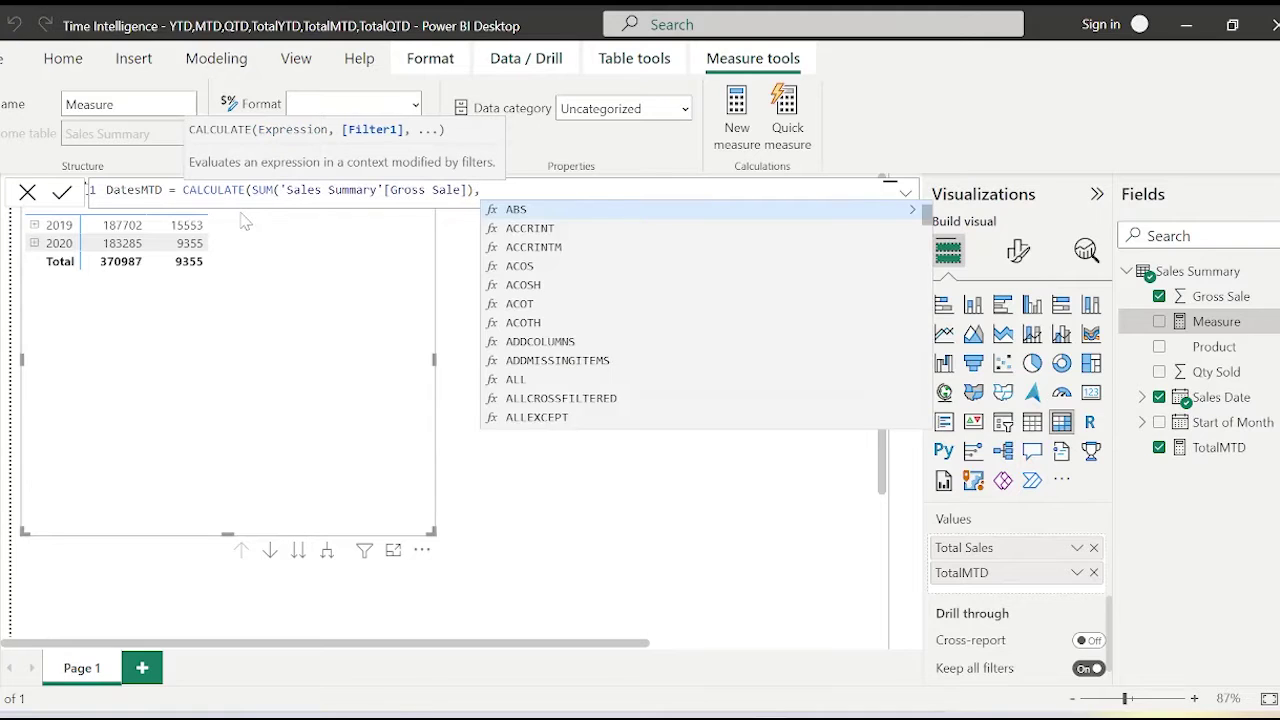
# Complete the DatesMTD formula with the filter DATESMTD('Sales Summary'[Sales Date].[Date]) and add the measure to the matrix values
pyautogui.write('DATE')
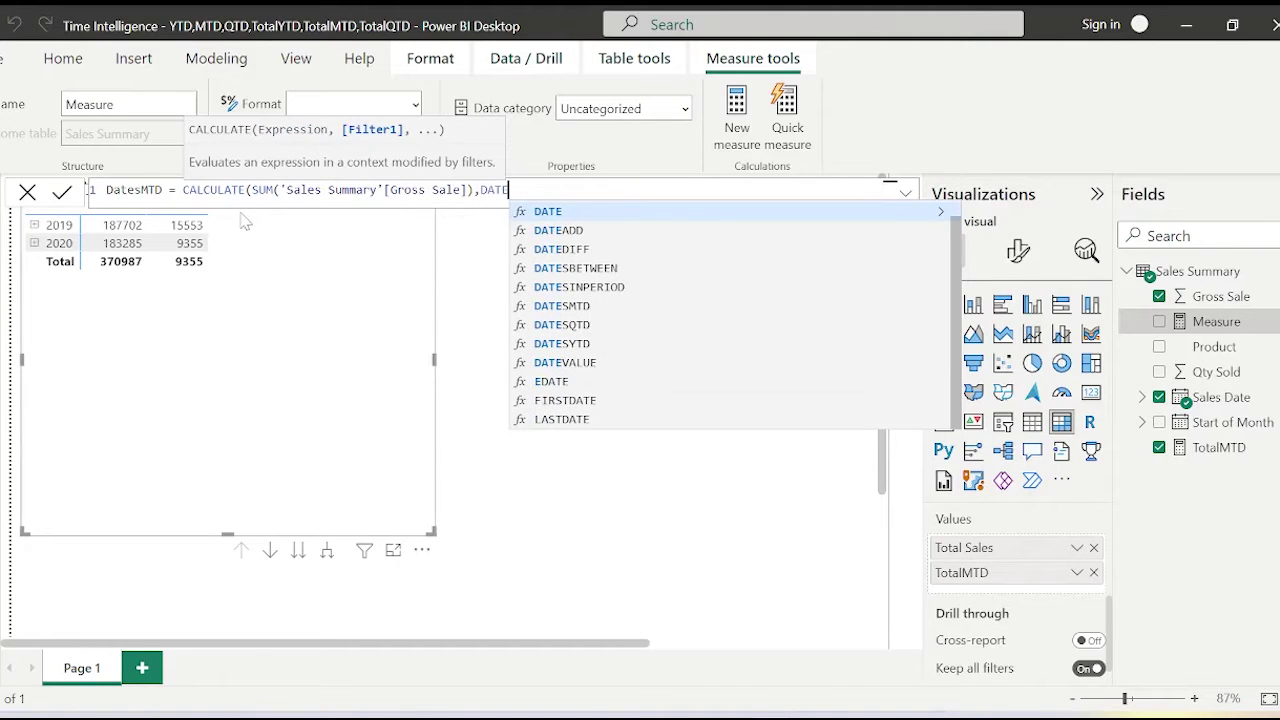
pyautogui.write('SM')
pyautogui.press('Tab')
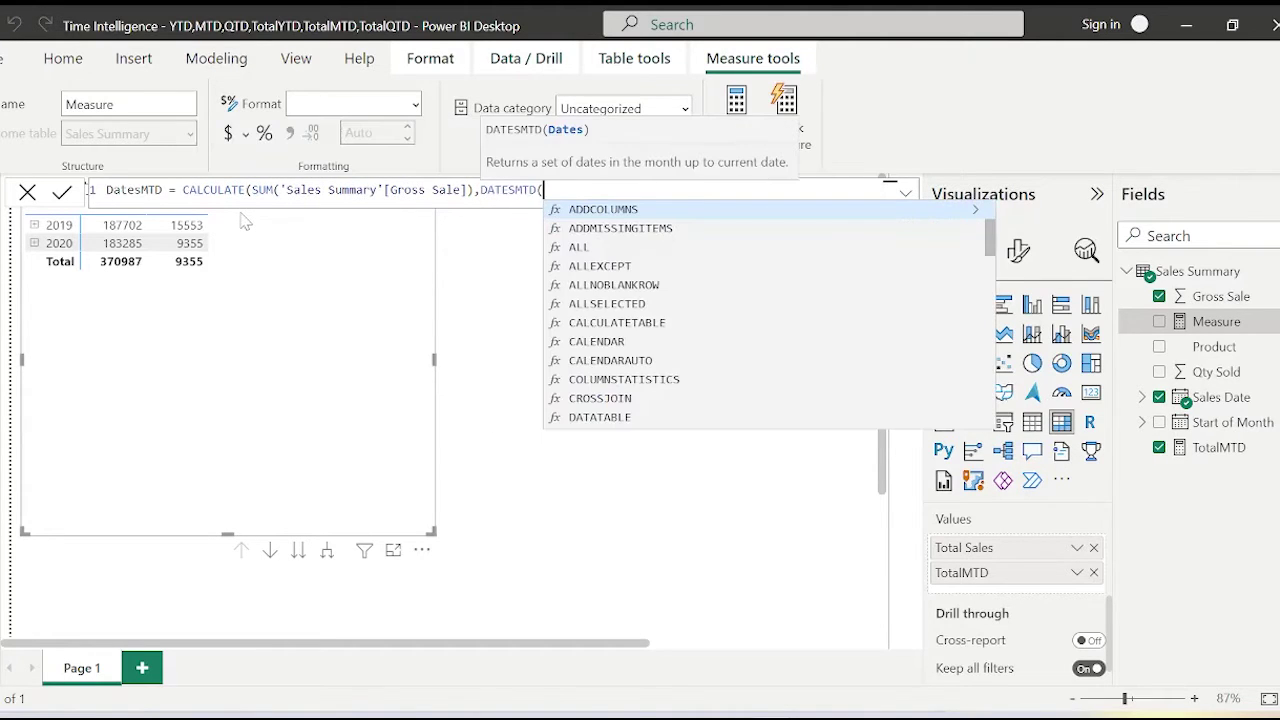
pyautogui.write('SALE')
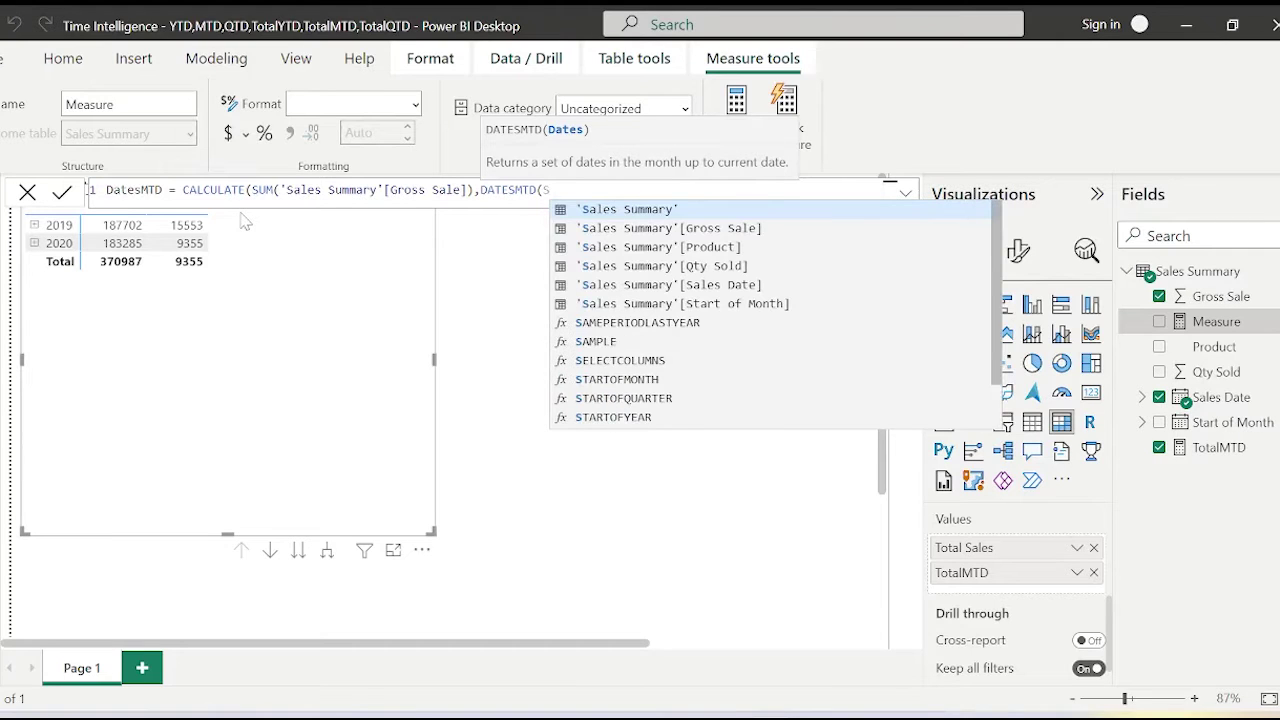
pyautogui.press('Down')
pyautogui.press('Down')
pyautogui.press('Down')
pyautogui.press('Down')
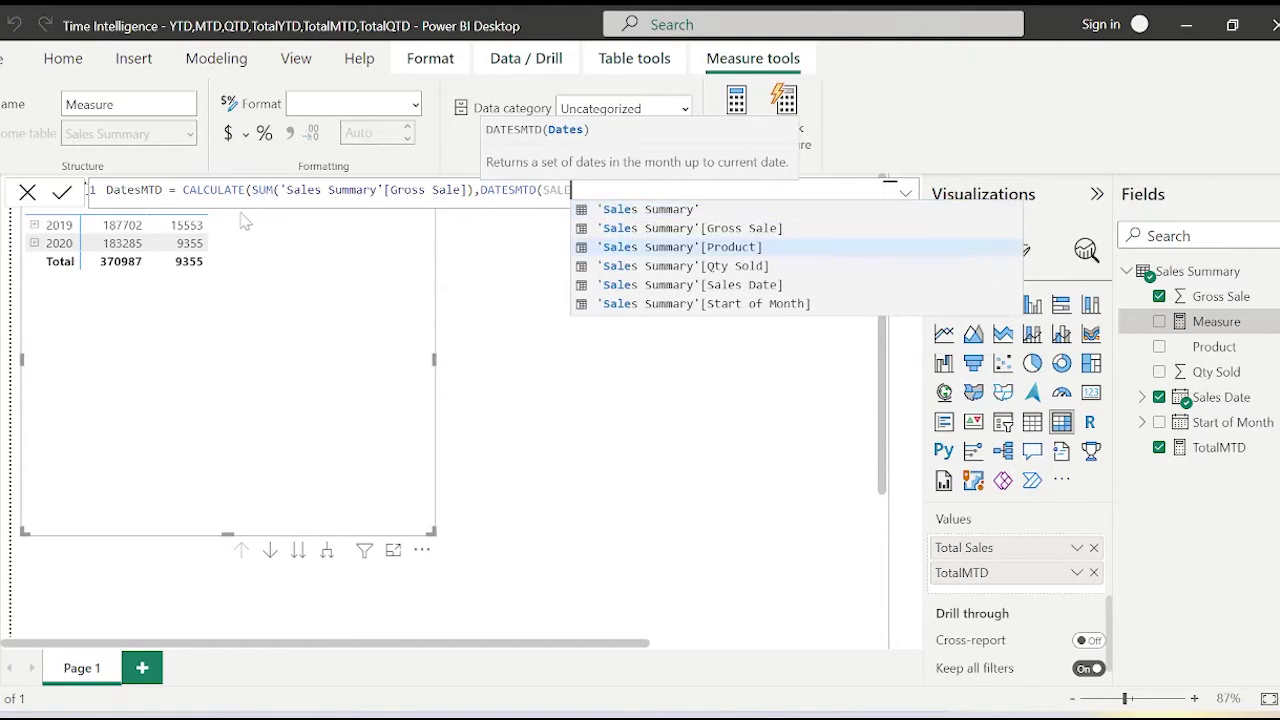
pyautogui.press('Tab')
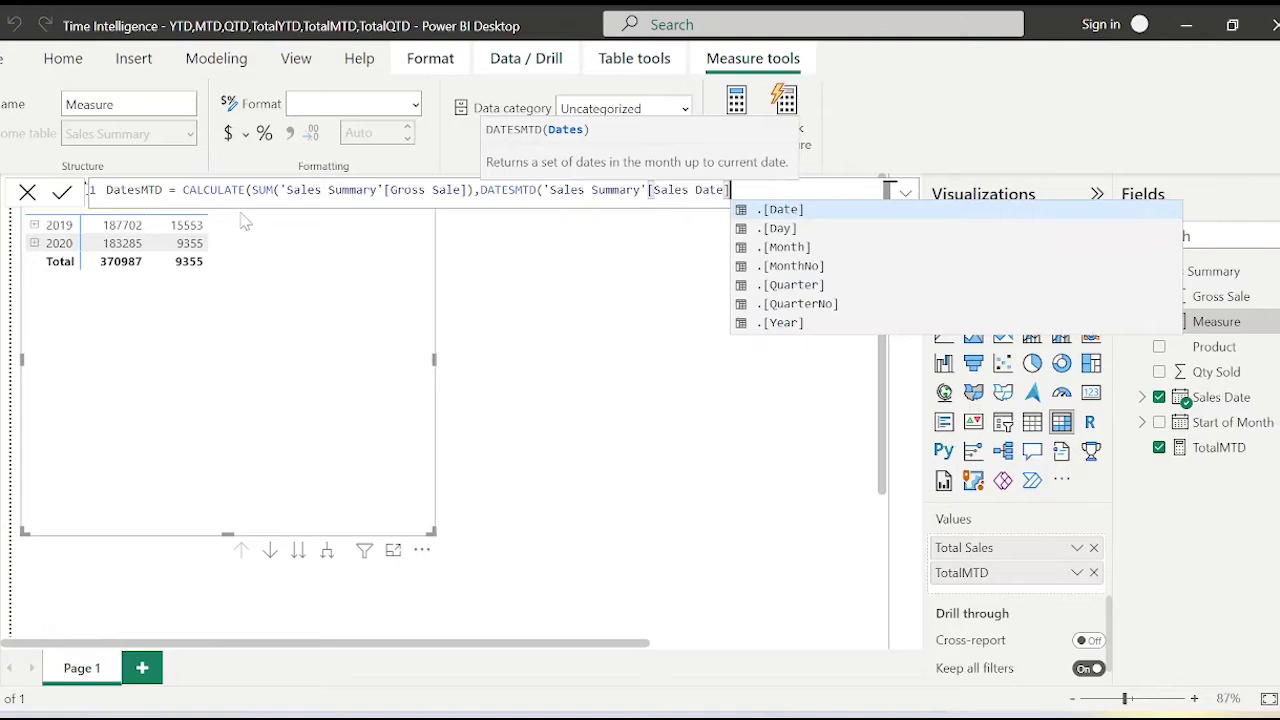
pyautogui.press('Tab')
pyautogui.write(')')
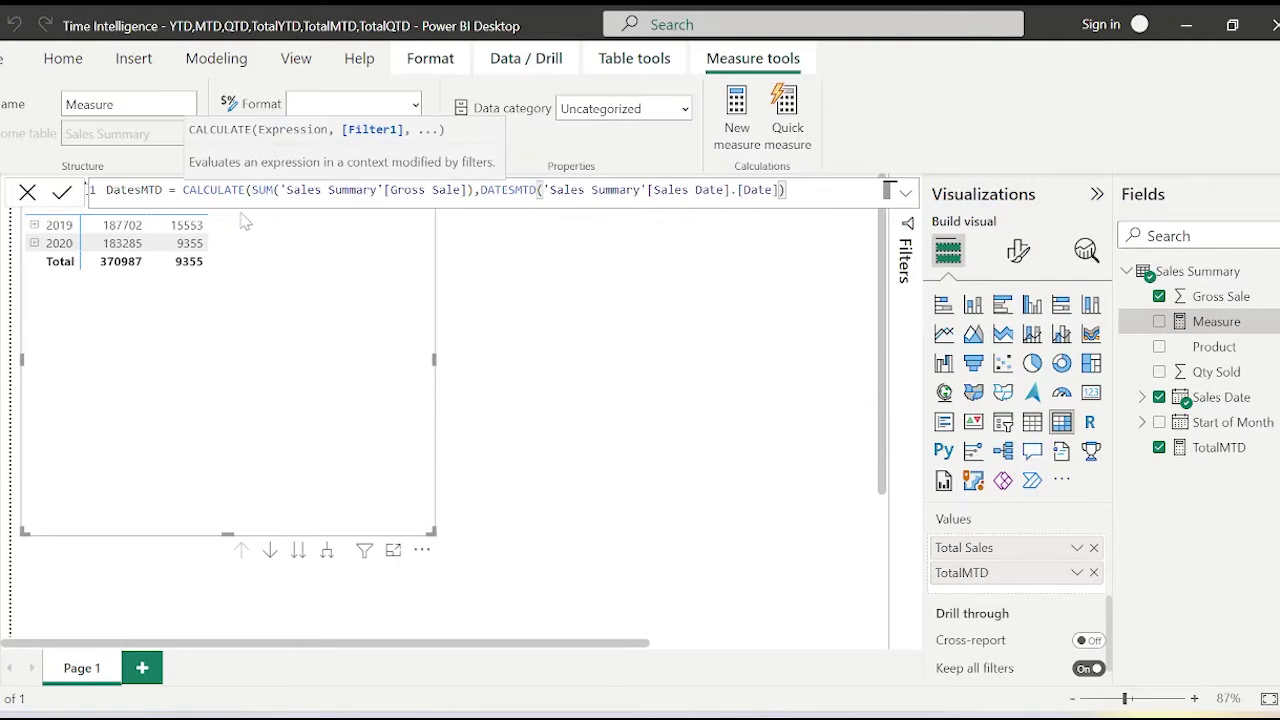
pyautogui.write(')')
pyautogui.press('Return')
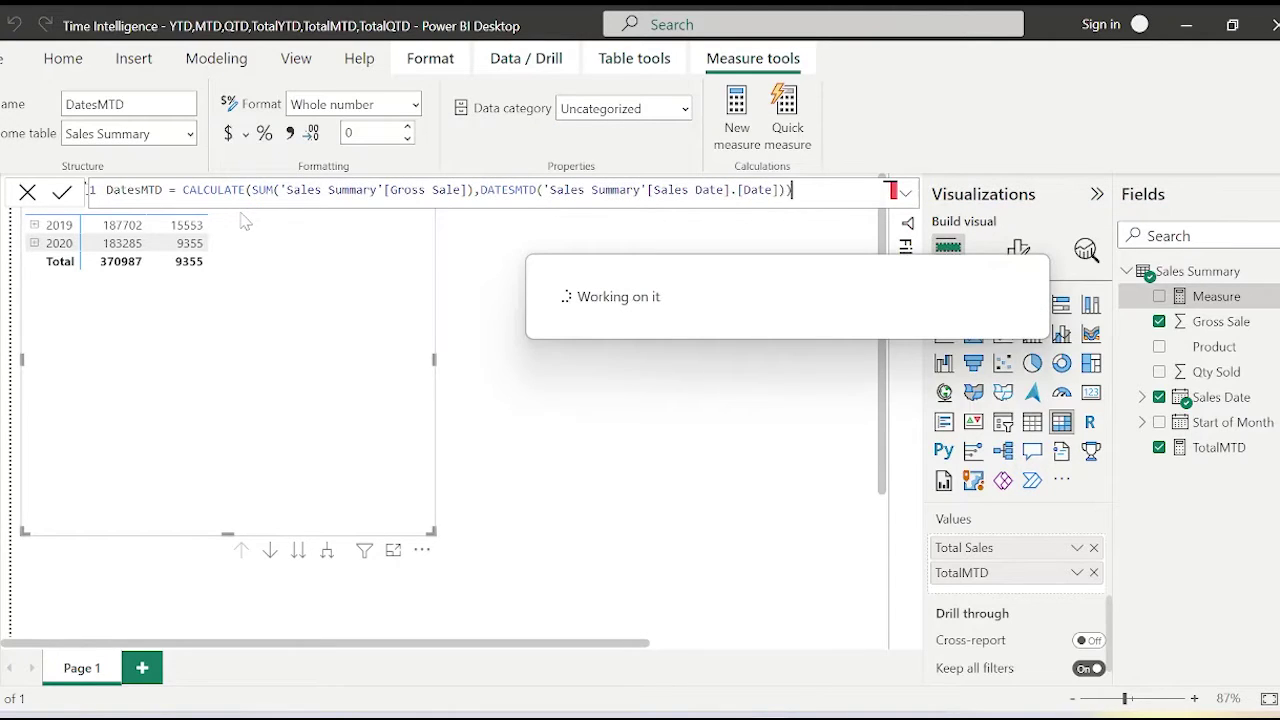
pyautogui.click(26, 193)
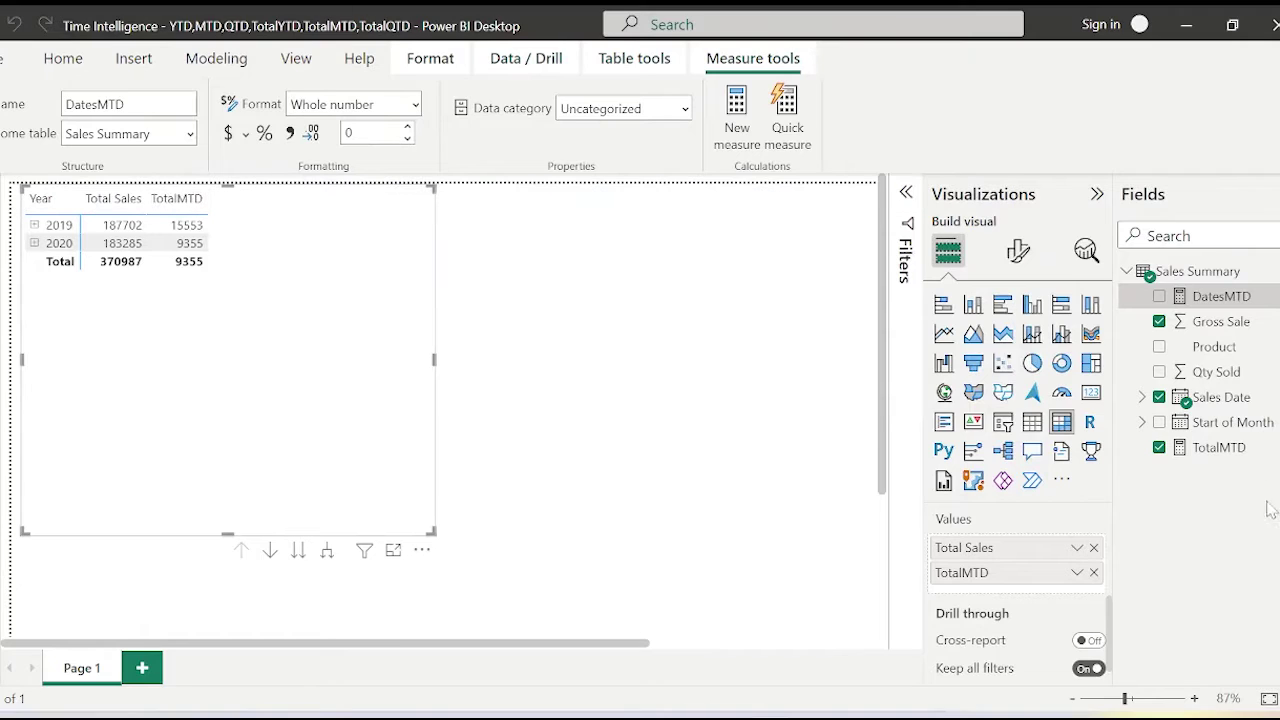
pyautogui.moveTo(1233, 293); pyautogui.dragTo(320, 202)
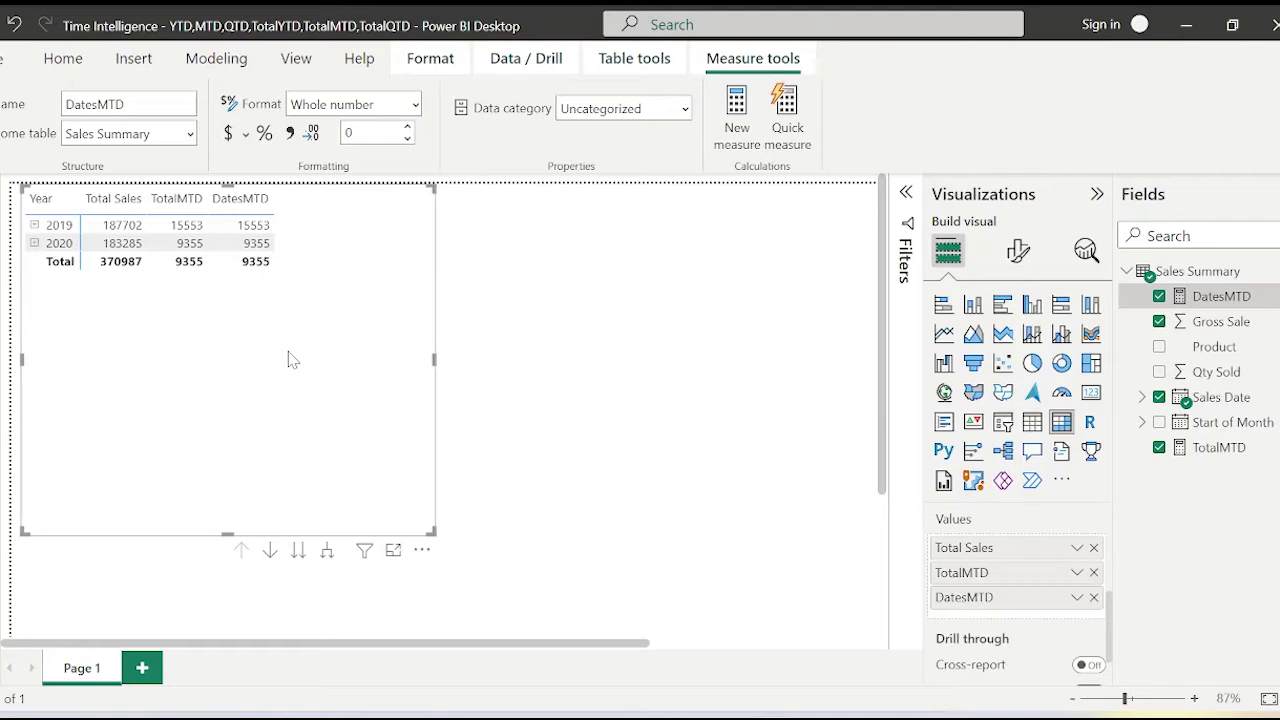
# Expand 2020, Qtr 4 and December in the matrix and compare the daily Total Sales with the TotalMTD and DatesMTD values
pyautogui.click(34, 244)
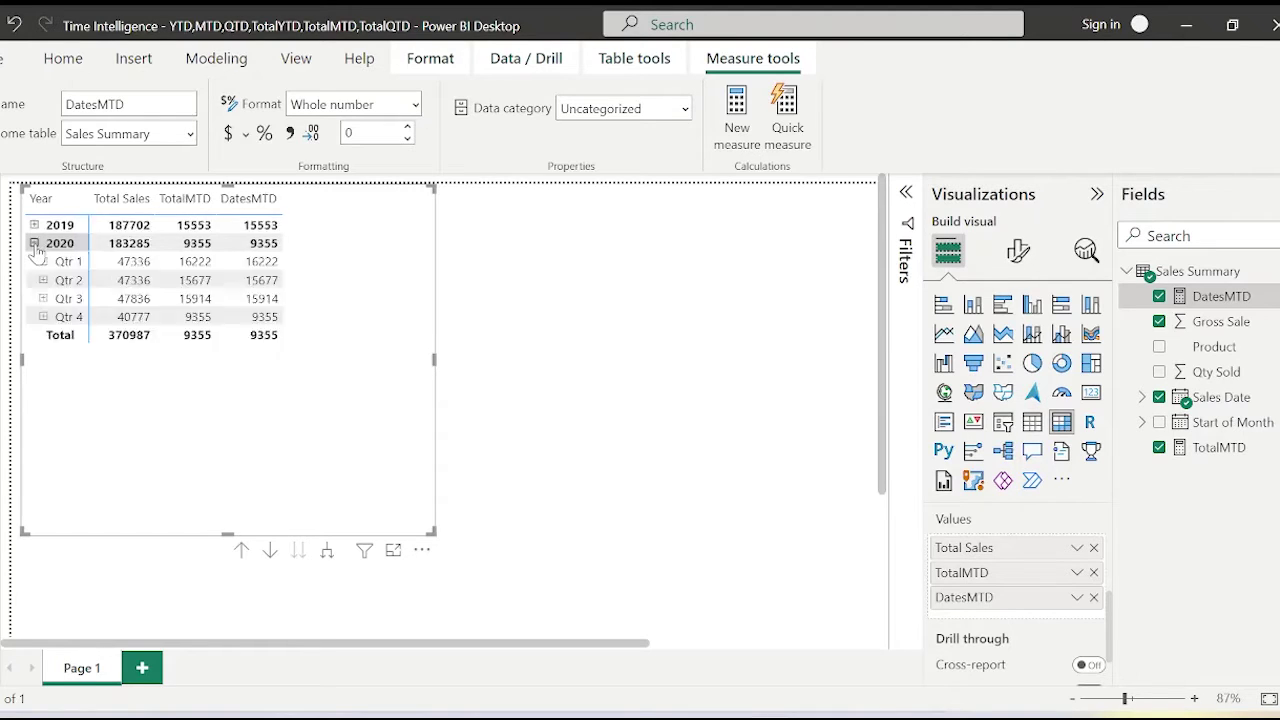
pyautogui.click(43, 316)
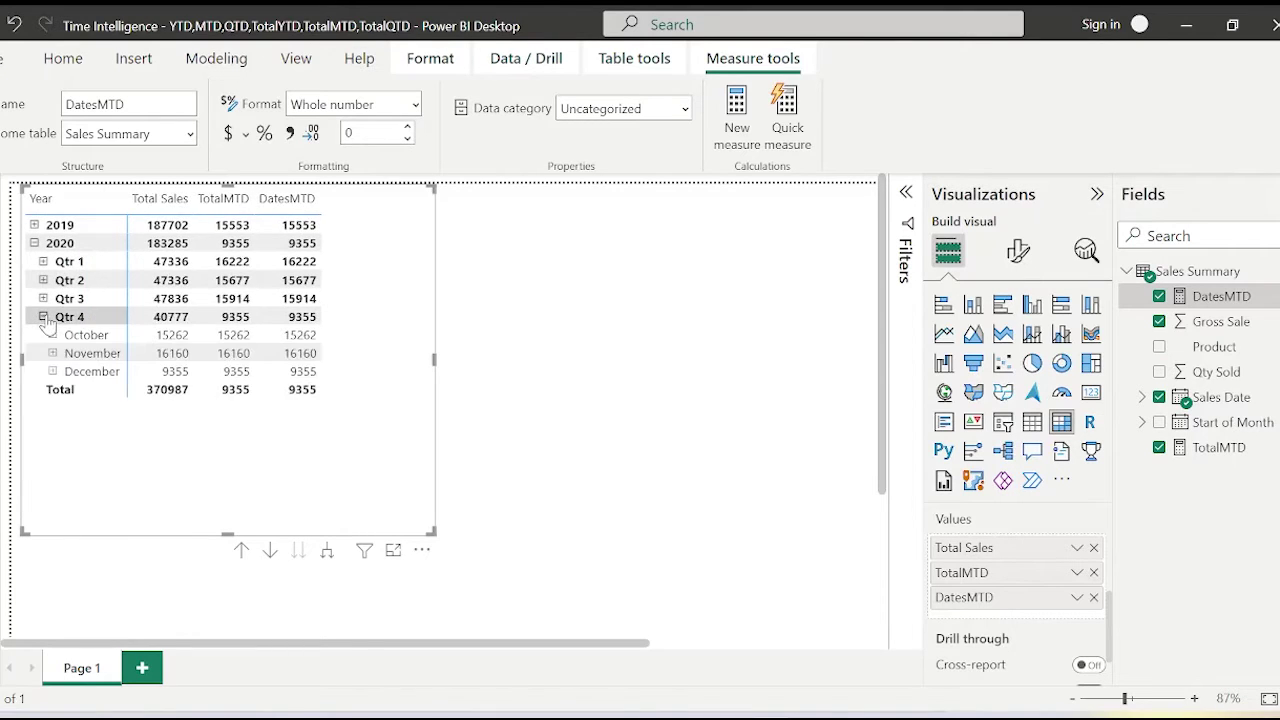
pyautogui.click(52, 371)
pyautogui.scroll(-3, 94, 376)
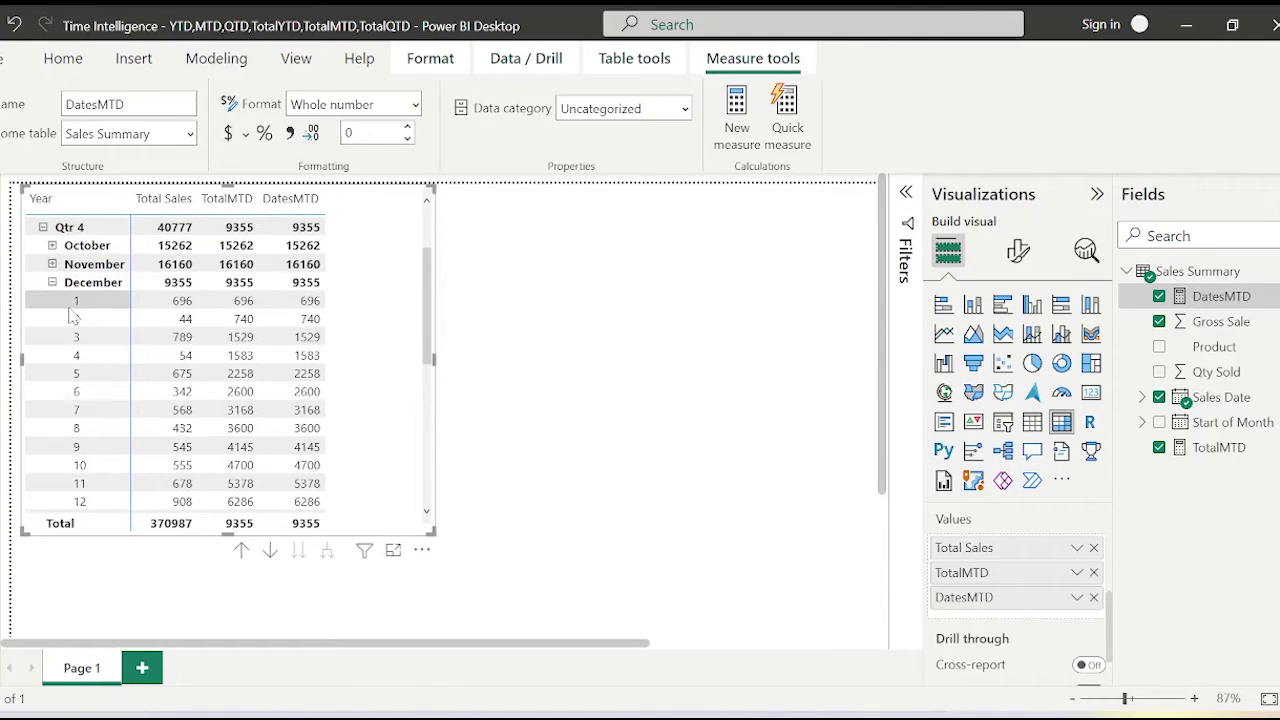
pyautogui.moveTo(178, 313)
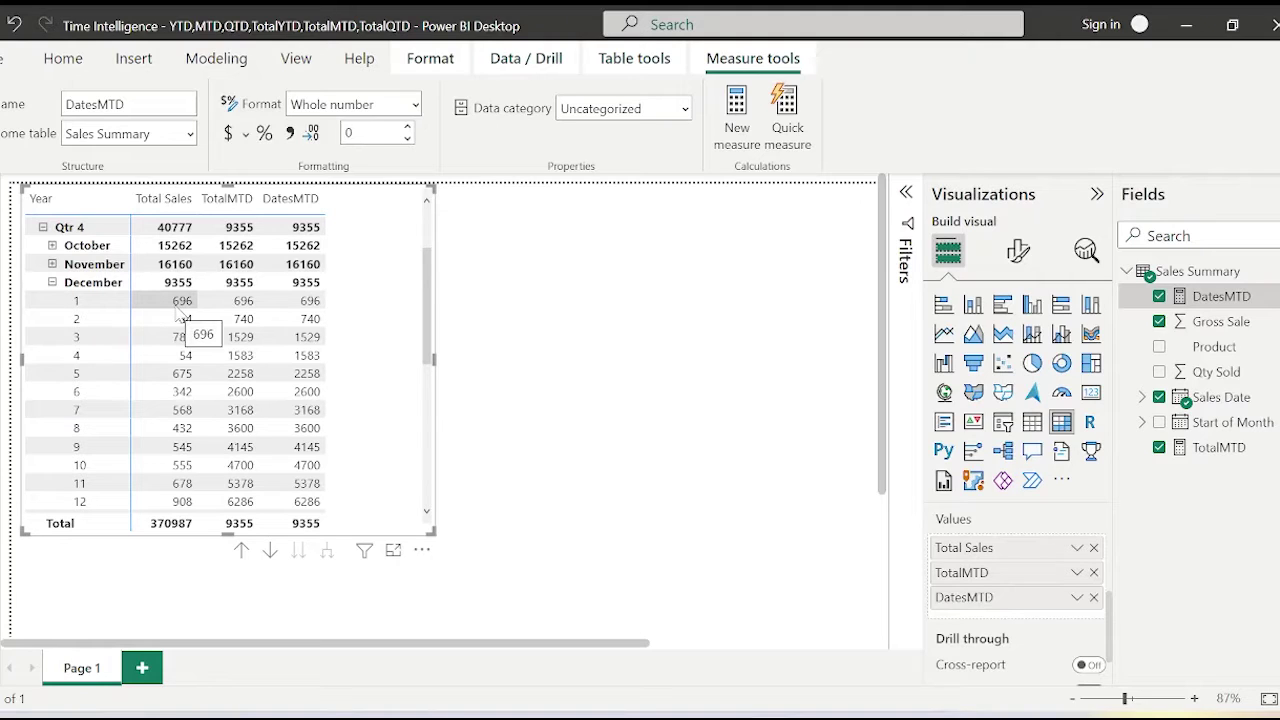
pyautogui.moveTo(252, 316)
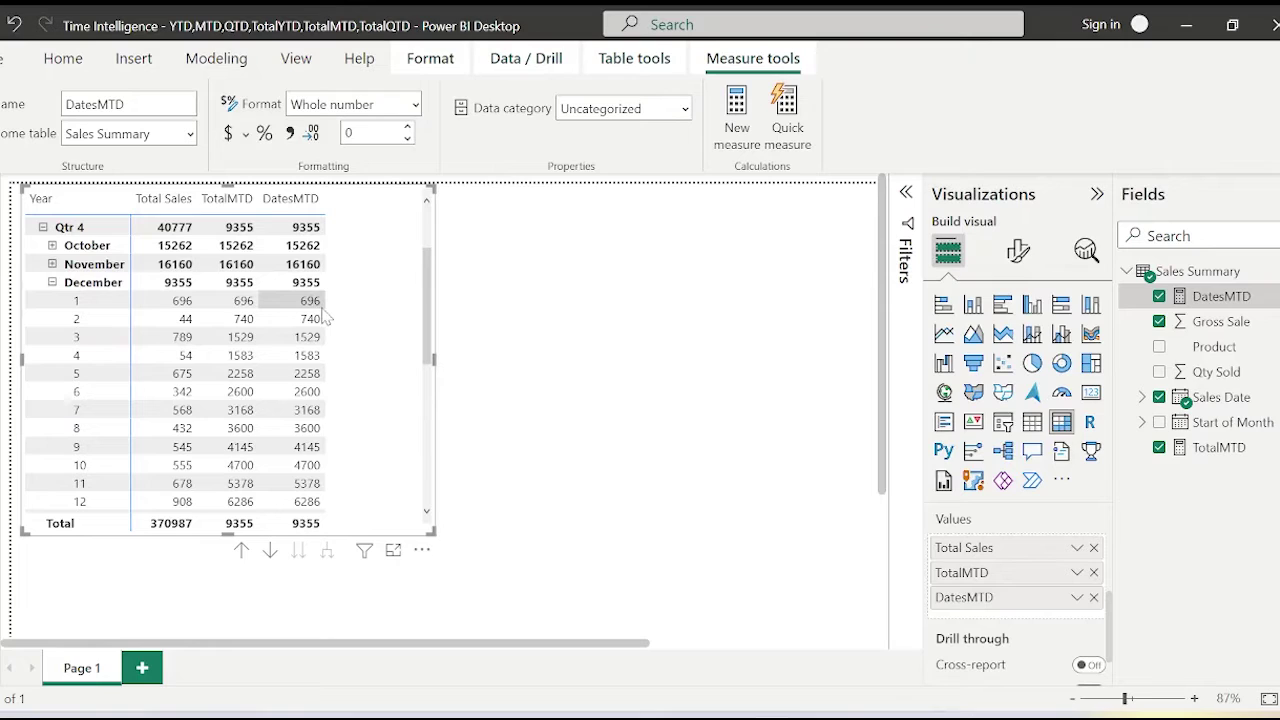
pyautogui.moveTo(99, 331)
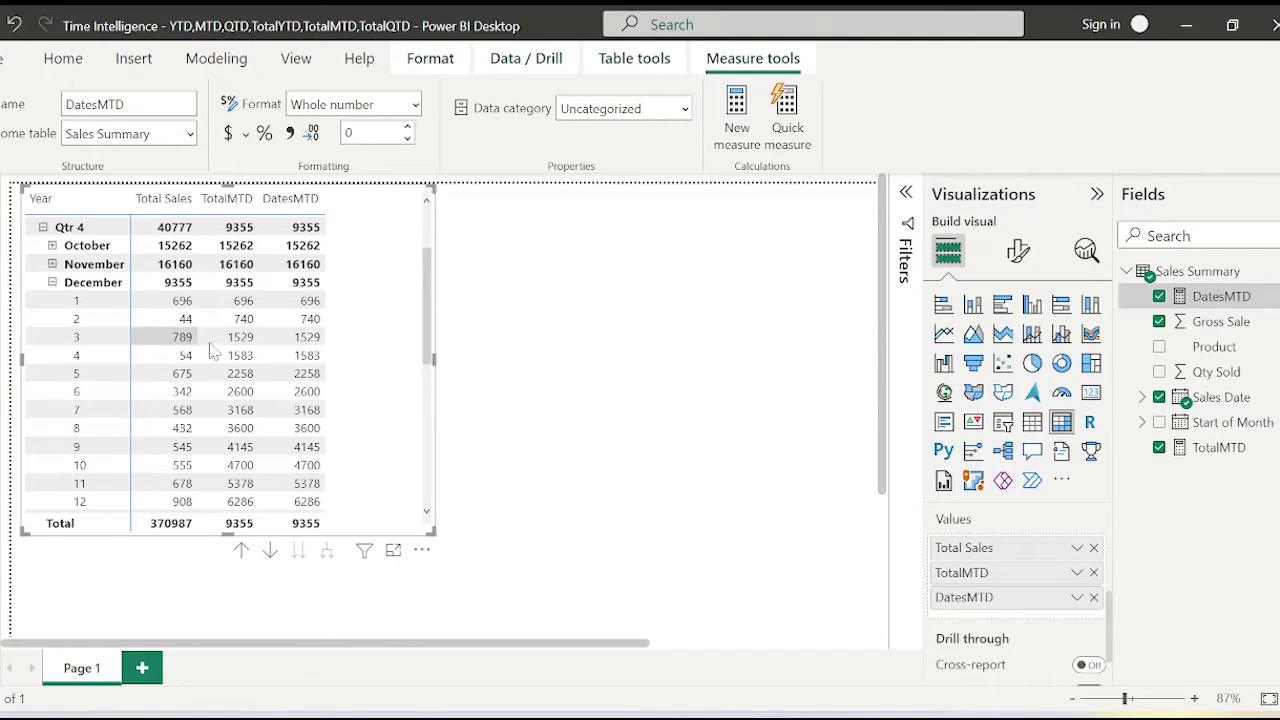
pyautogui.moveTo(250, 352)
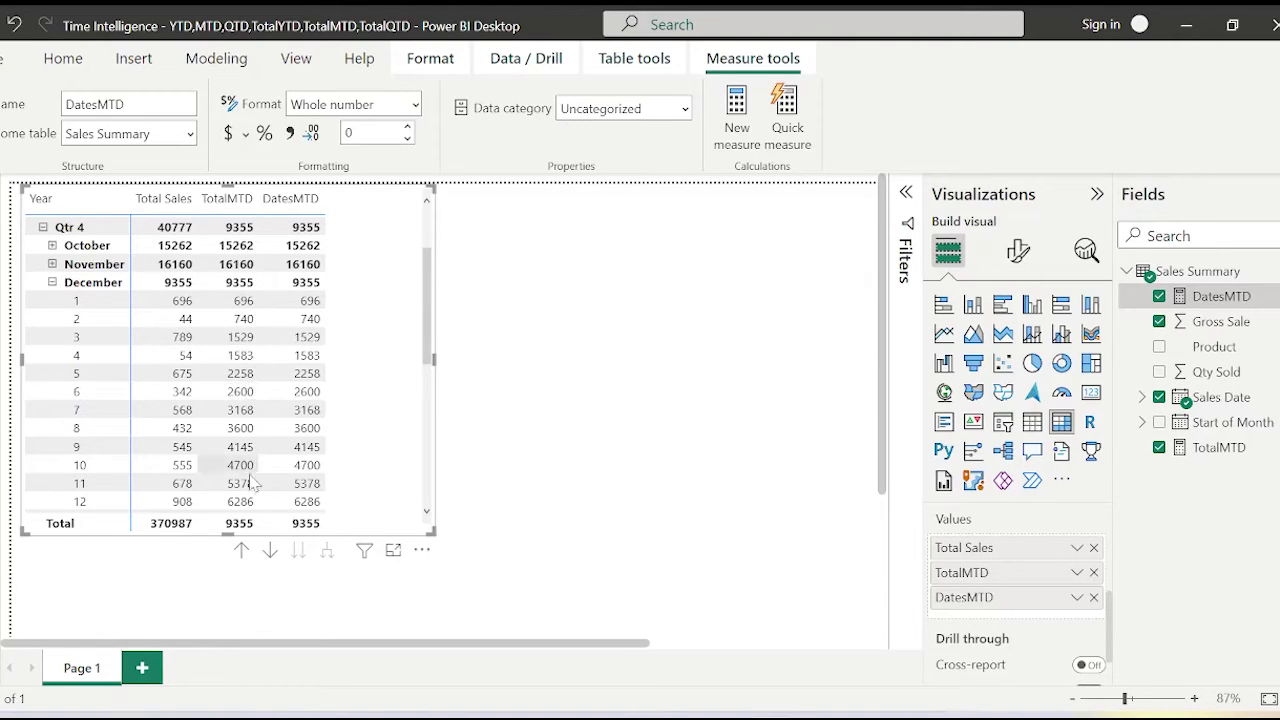
pyautogui.moveTo(254, 500)
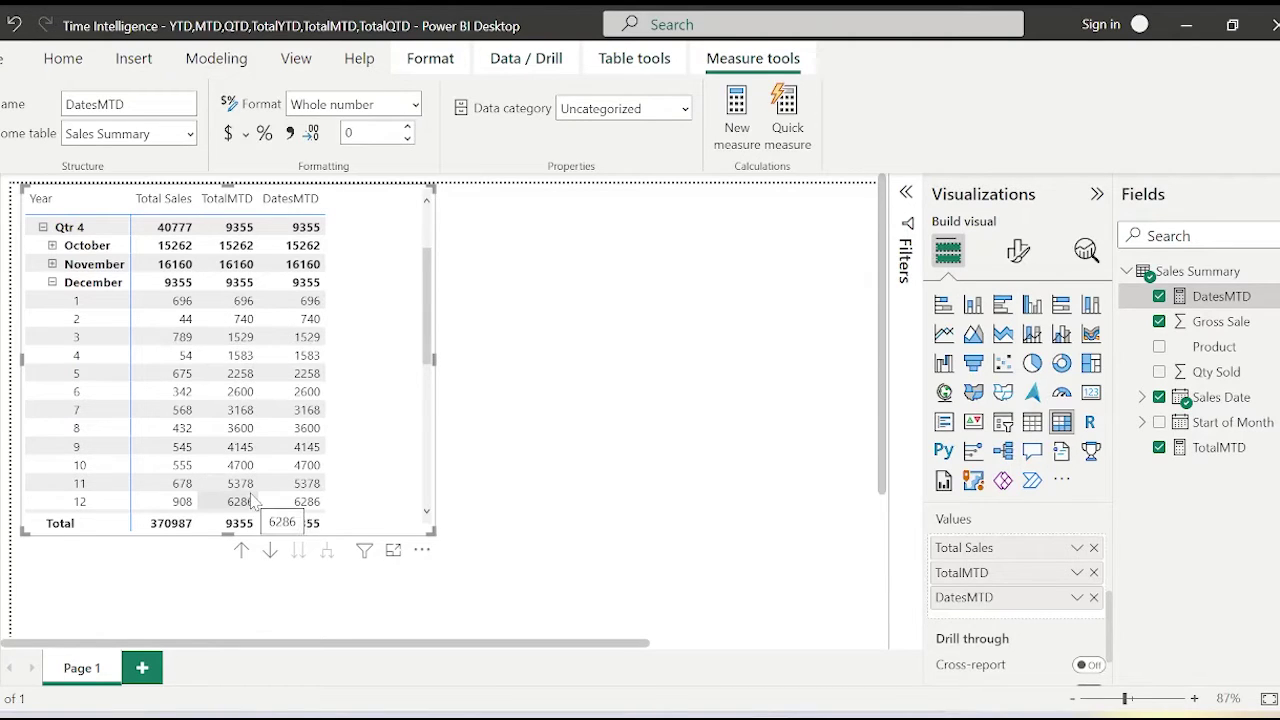
# Review the remaining December 2020 daily rows in the matrix, comparing TotalMTD and DatesMTD against Total Sales
pyautogui.scroll(-3, 80, 425)
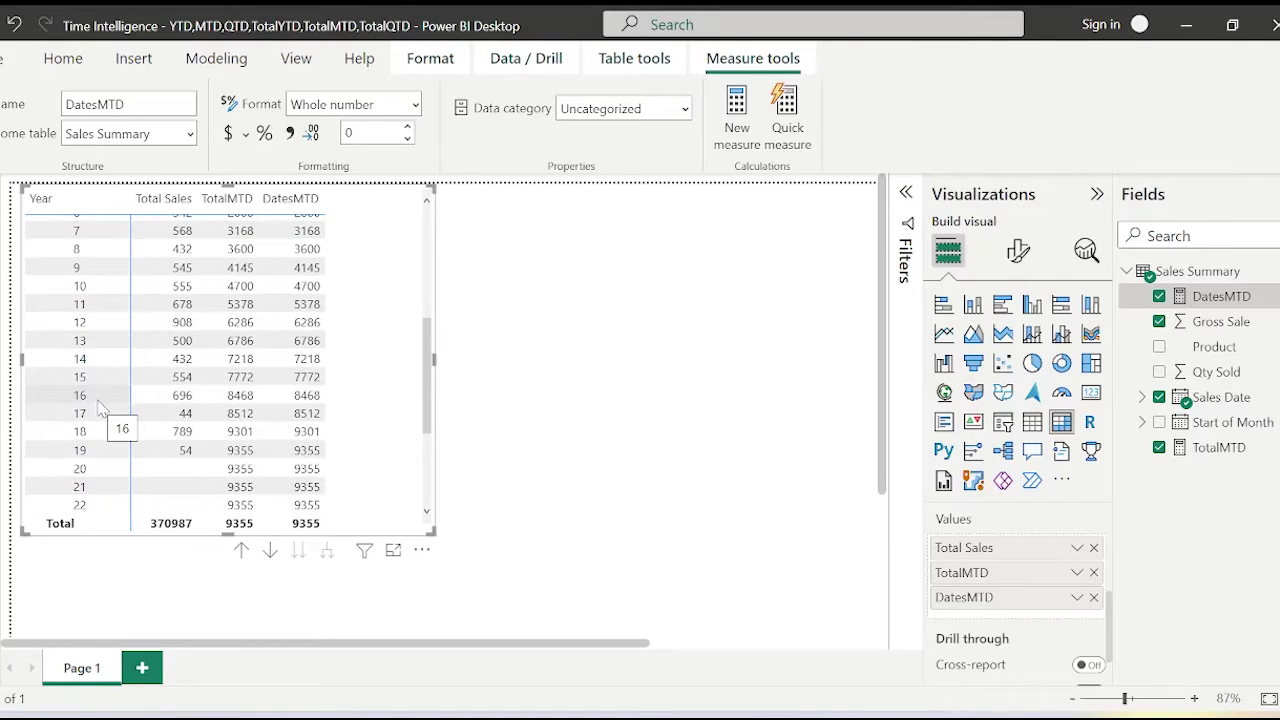
pyautogui.moveTo(97, 460)
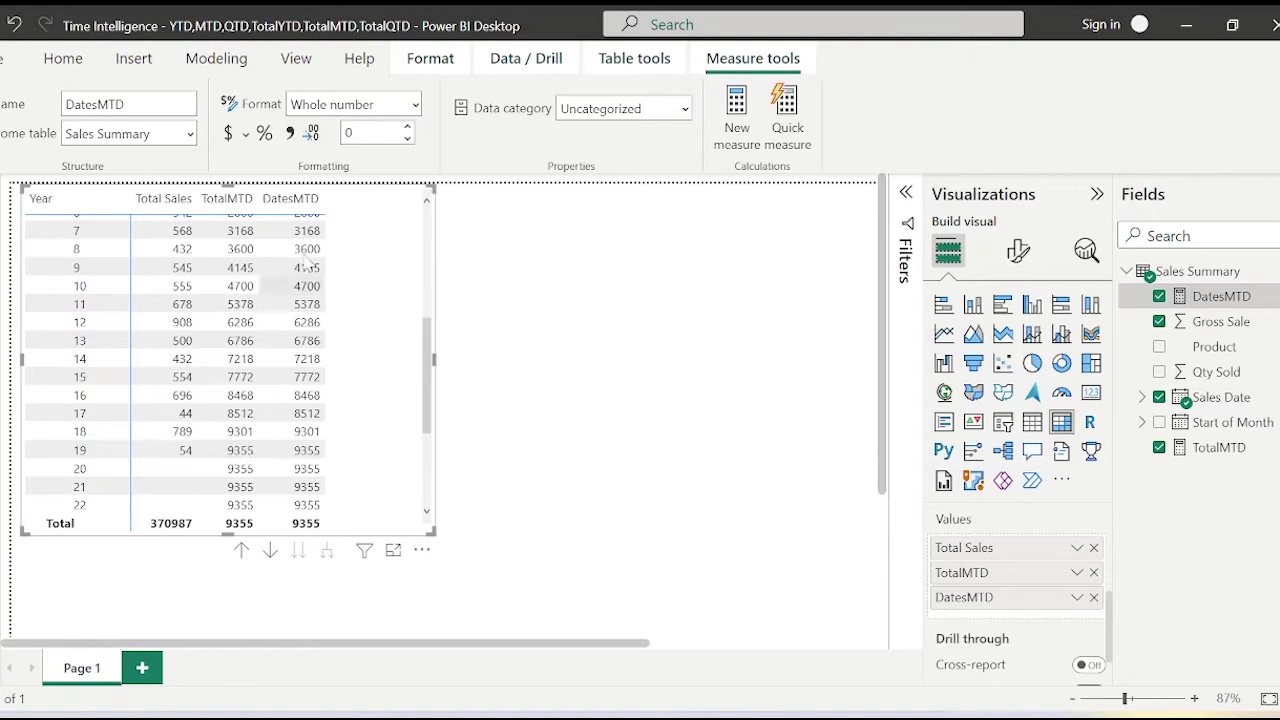
pyautogui.scroll(3, 235, 336)
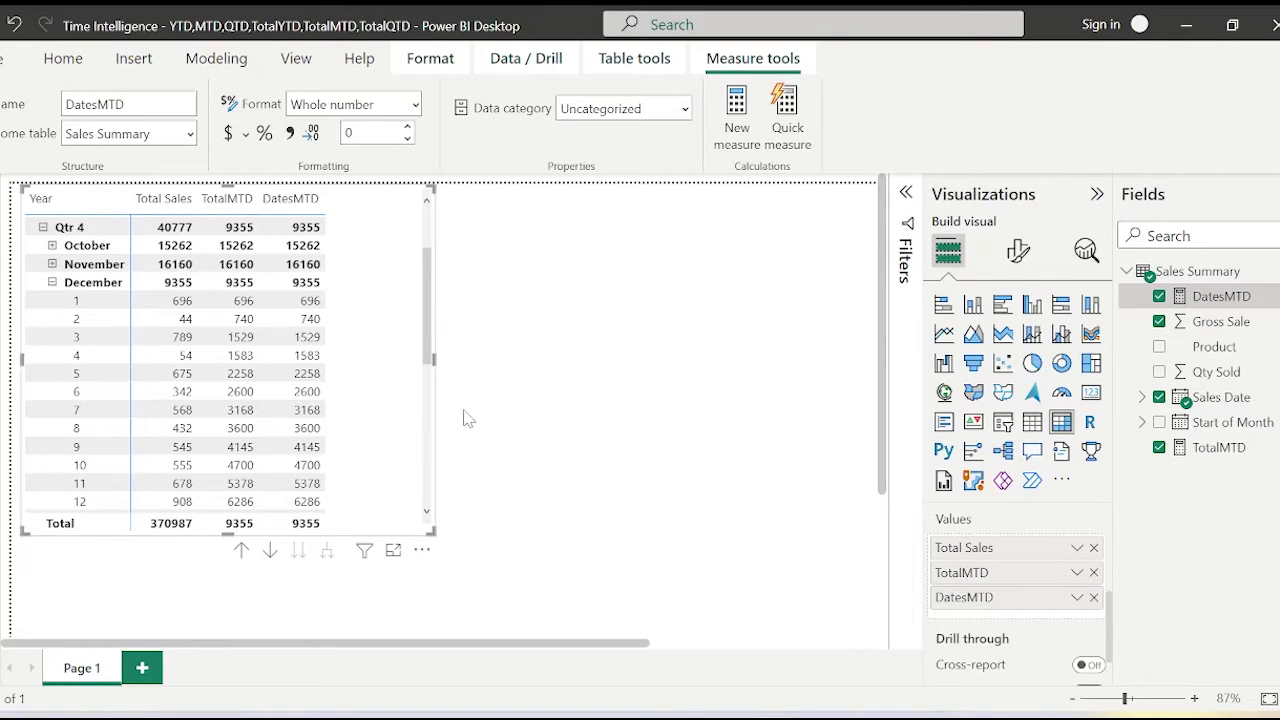
# Remove the TotalMTD and DatesMTD measures from the matrix values, keeping only Total Sales
pyautogui.click(700, 484)
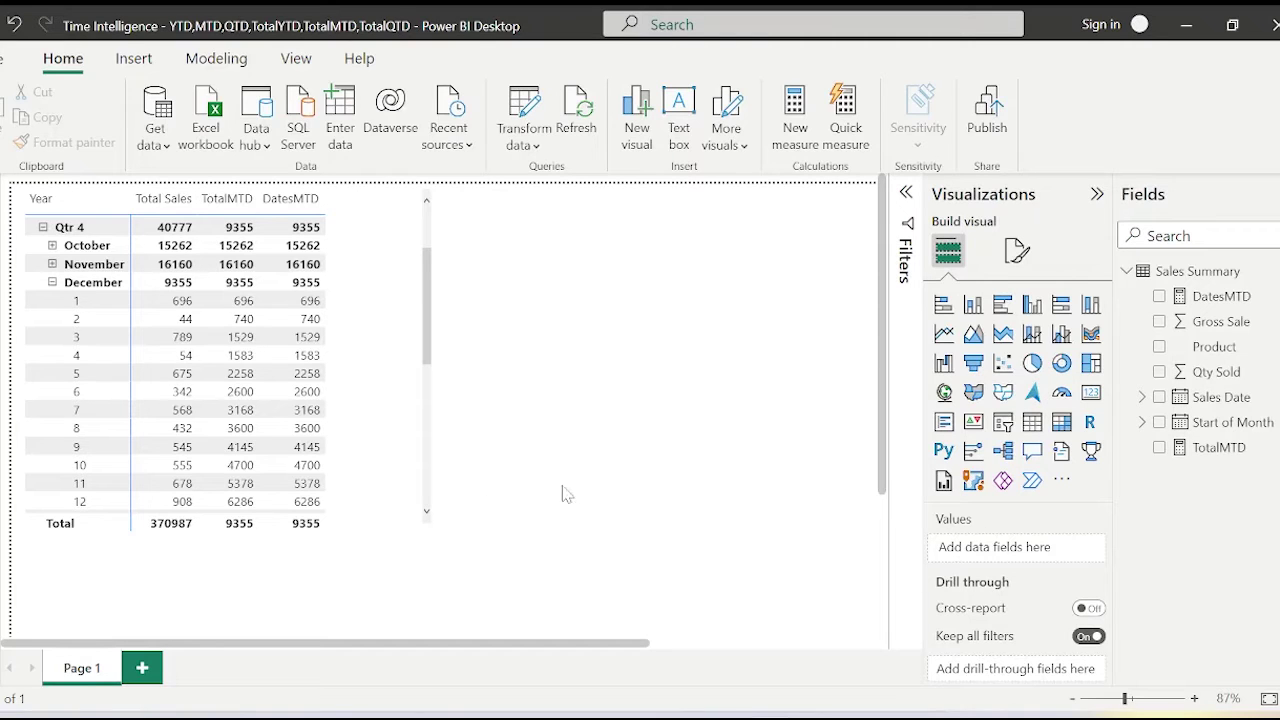
pyautogui.click(390, 498)
pyautogui.scroll(-3, 995, 588)
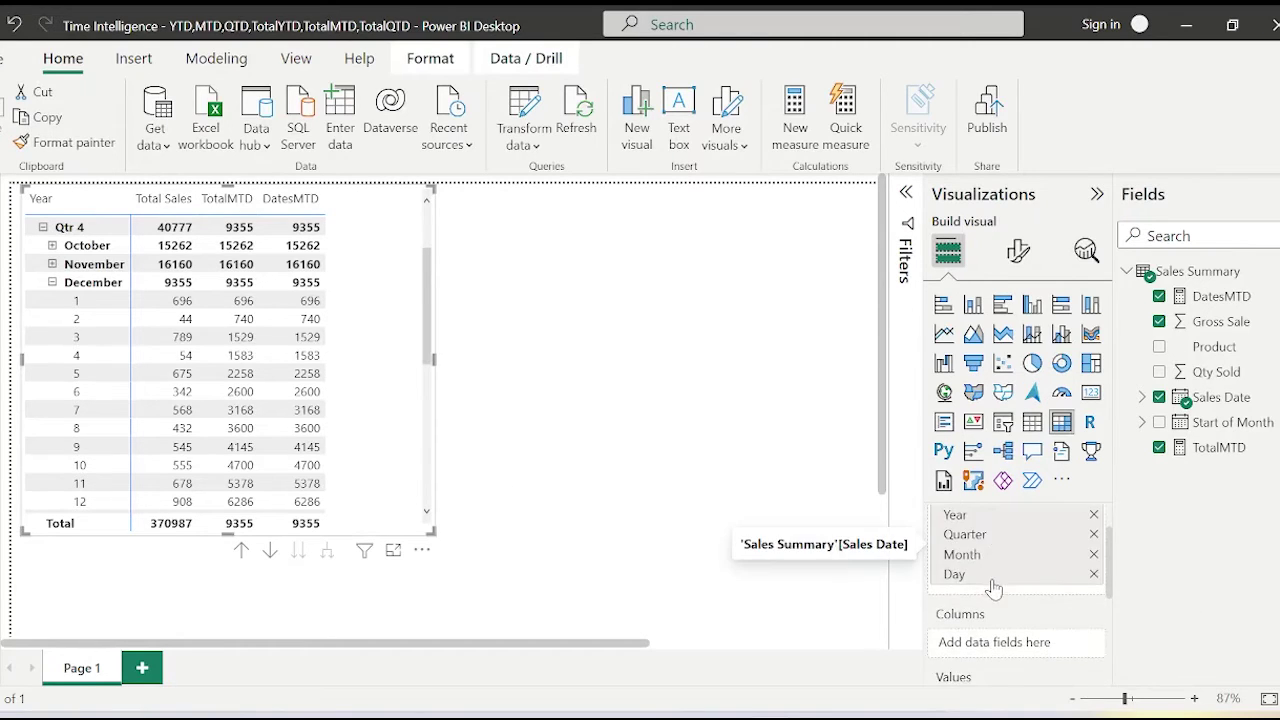
pyautogui.click(1094, 622)
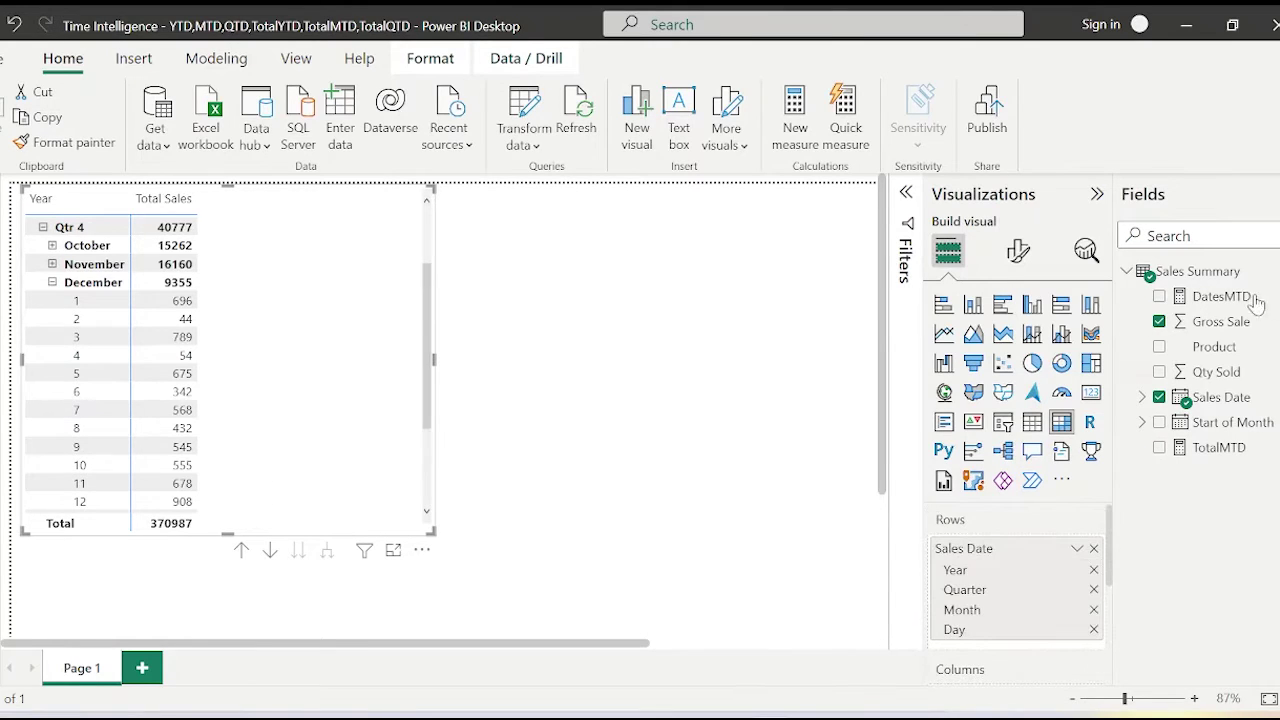
# Create a new measure named TotalQTD using TOTALQTD with SUM('Sales Summary'[Gross Sale]) as its expression
pyautogui.click(796, 133)
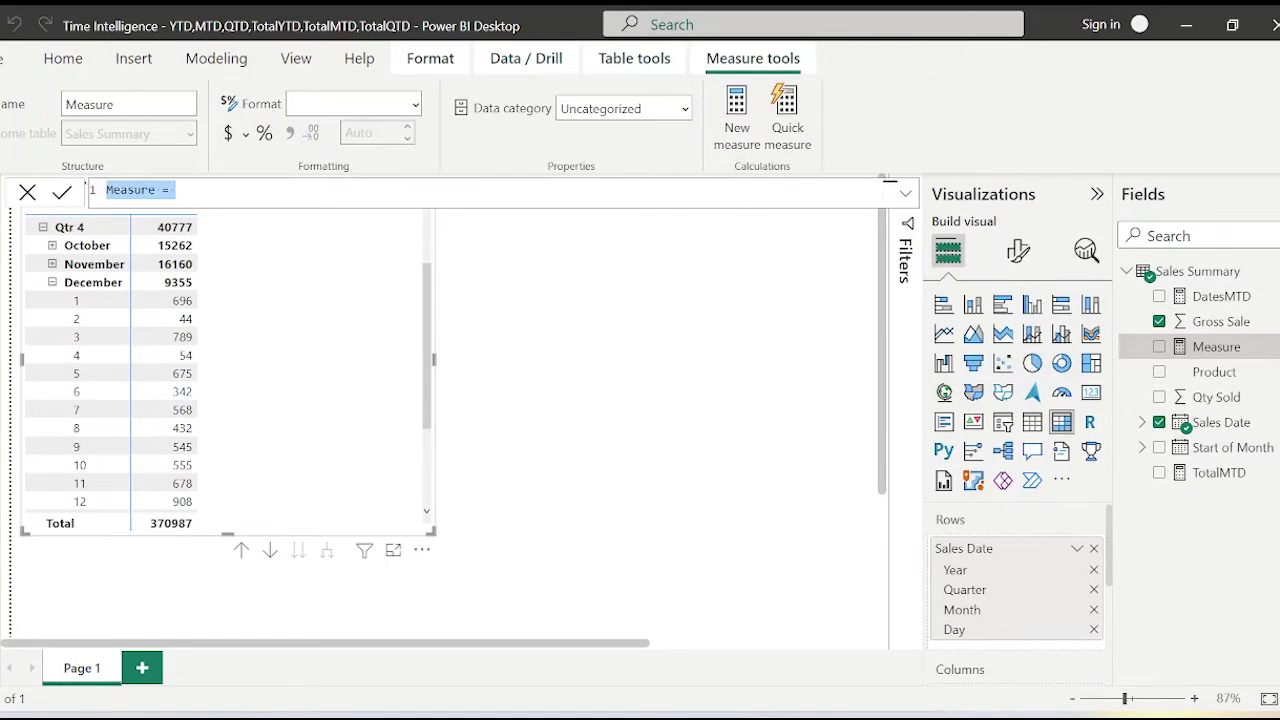
pyautogui.press('BackSpace')
pyautogui.write('Total')
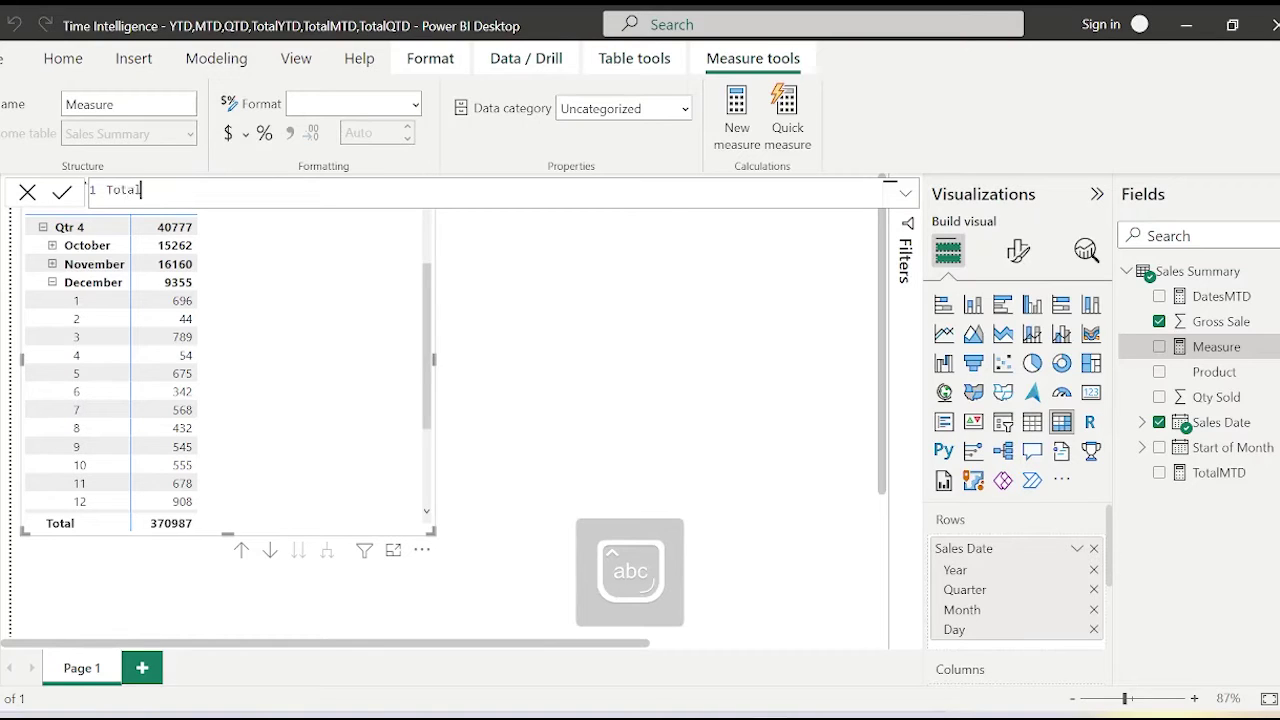
pyautogui.write('QTA')
pyautogui.write('D = TOT')
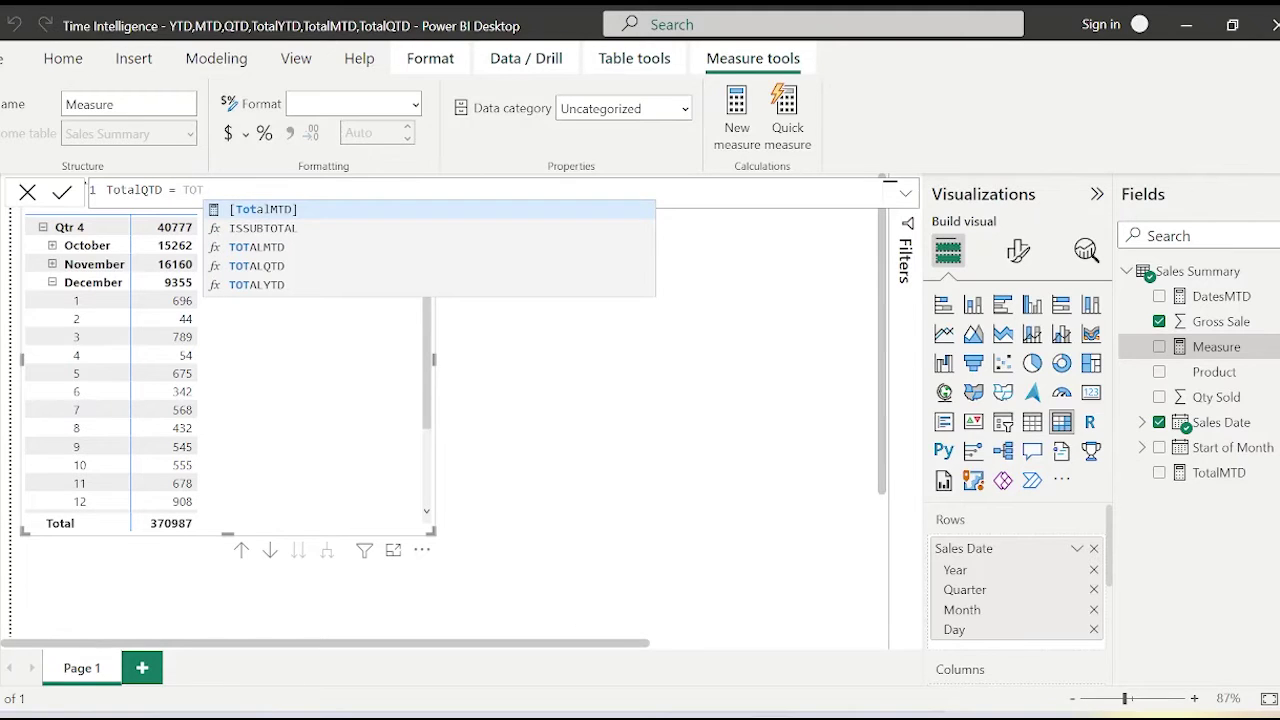
pyautogui.press('Down')
pyautogui.press('Down')
pyautogui.press('Down')
pyautogui.press('Tab')
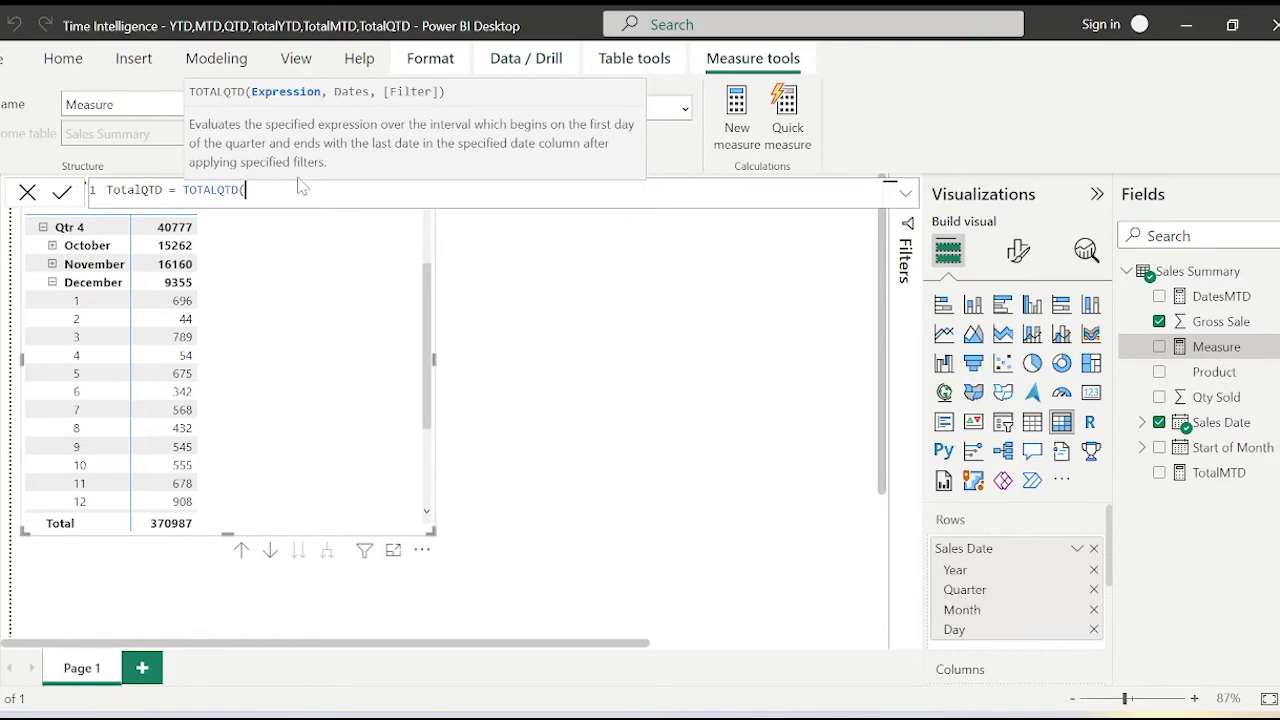
pyautogui.write('SUM(')
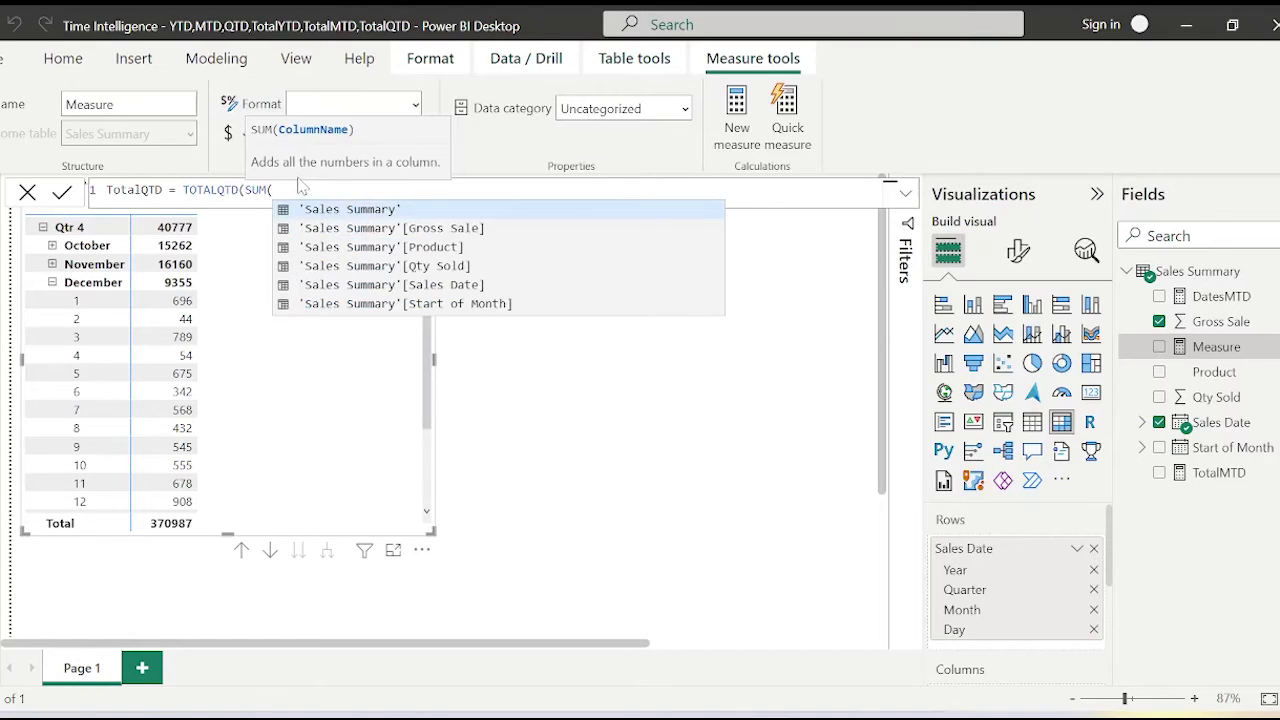
pyautogui.press('Down')
pyautogui.press('Tab')
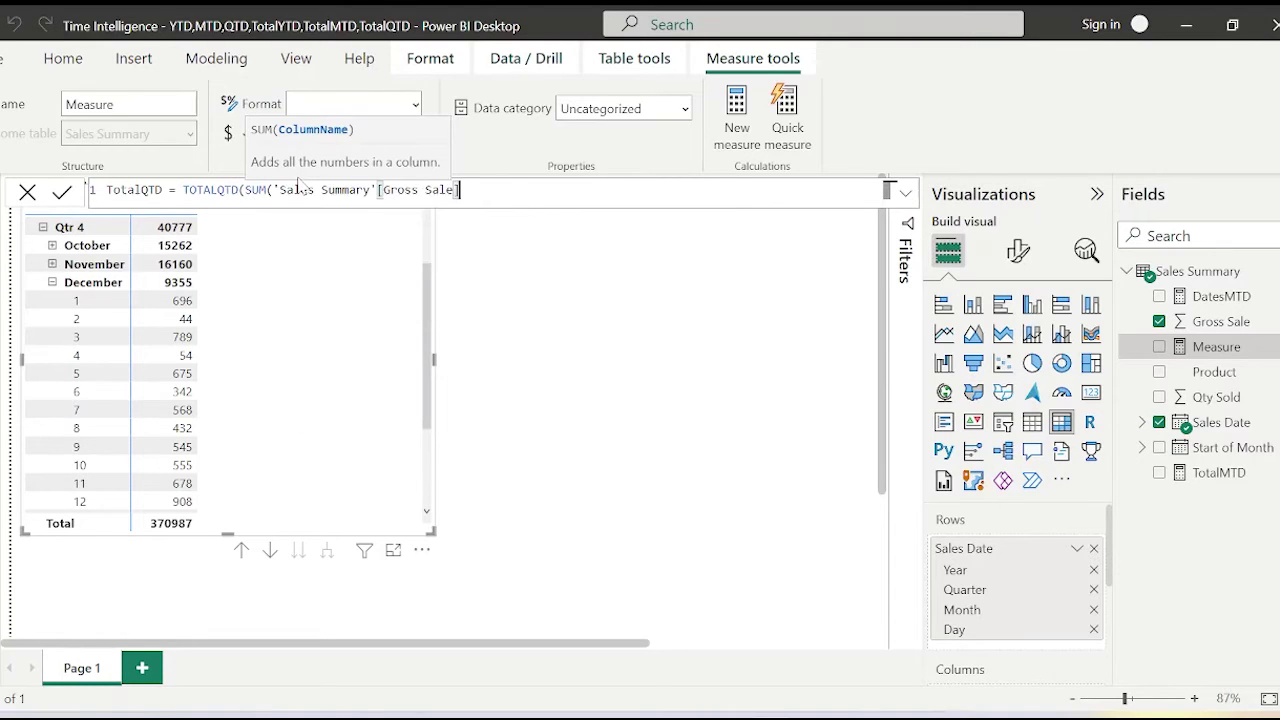
# Complete the TotalQTD formula with 'Sales Summary'[Sales Date].[Date] as the dates argument and commit the measure
pyautogui.write(',SAL')
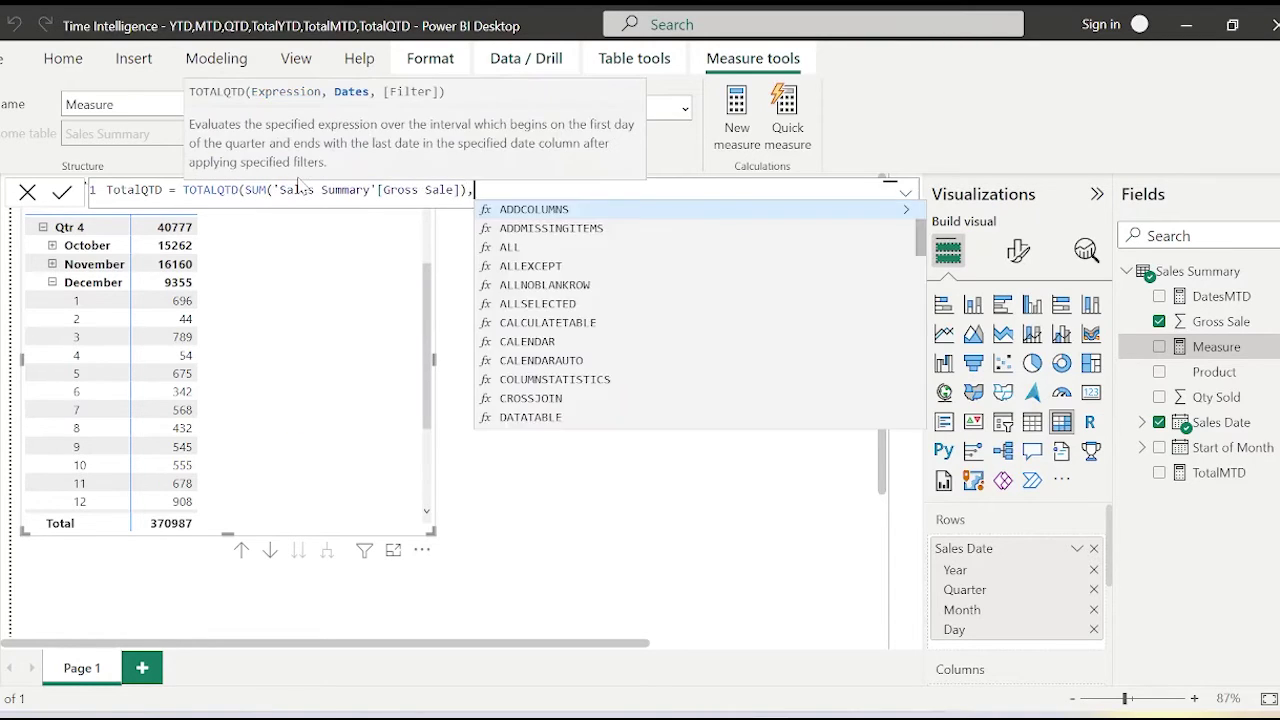
pyautogui.press('Down')
pyautogui.press('Down')
pyautogui.press('Down')
pyautogui.press('Down')
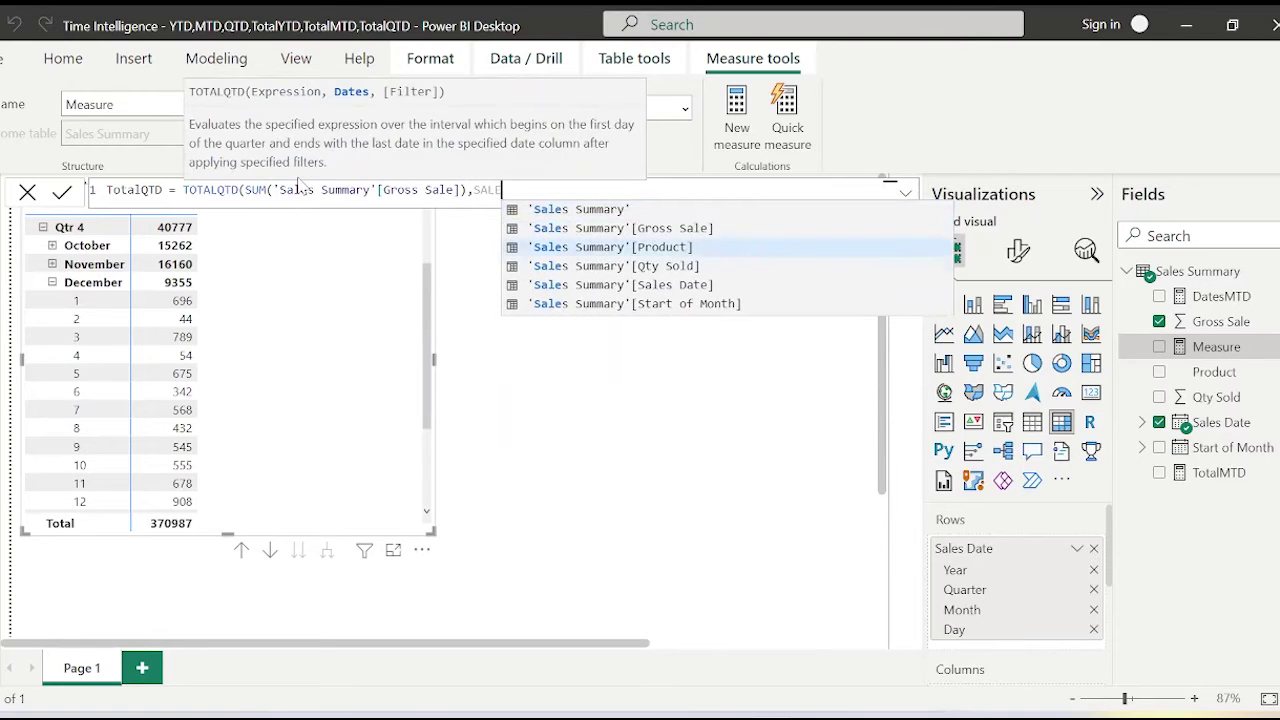
pyautogui.press('Tab')
pyautogui.press('Tab')
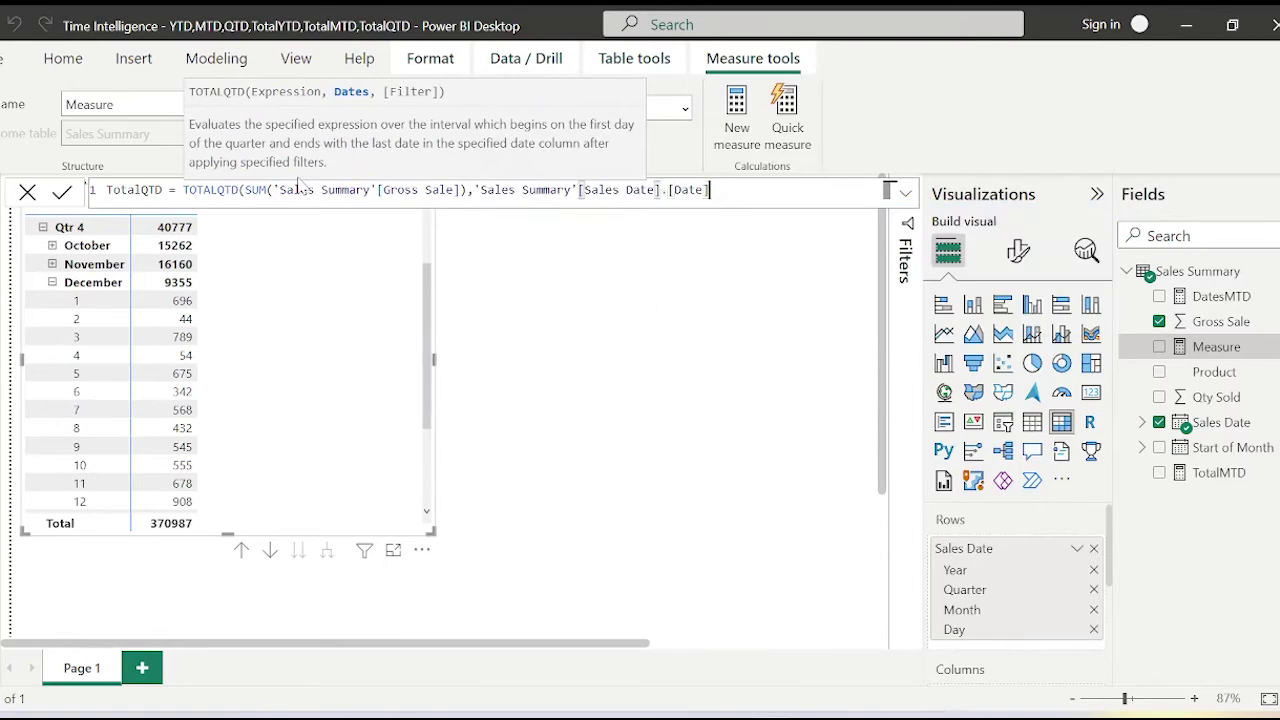
pyautogui.write(')')
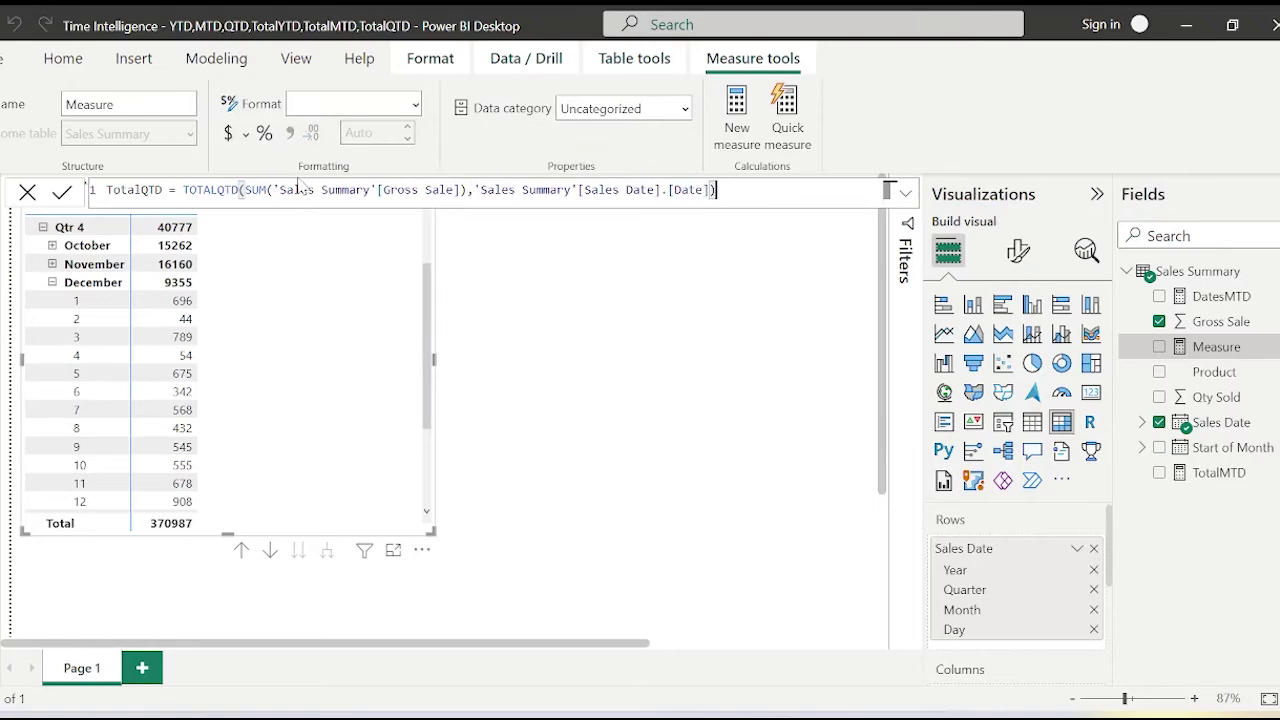
pyautogui.press('Return')
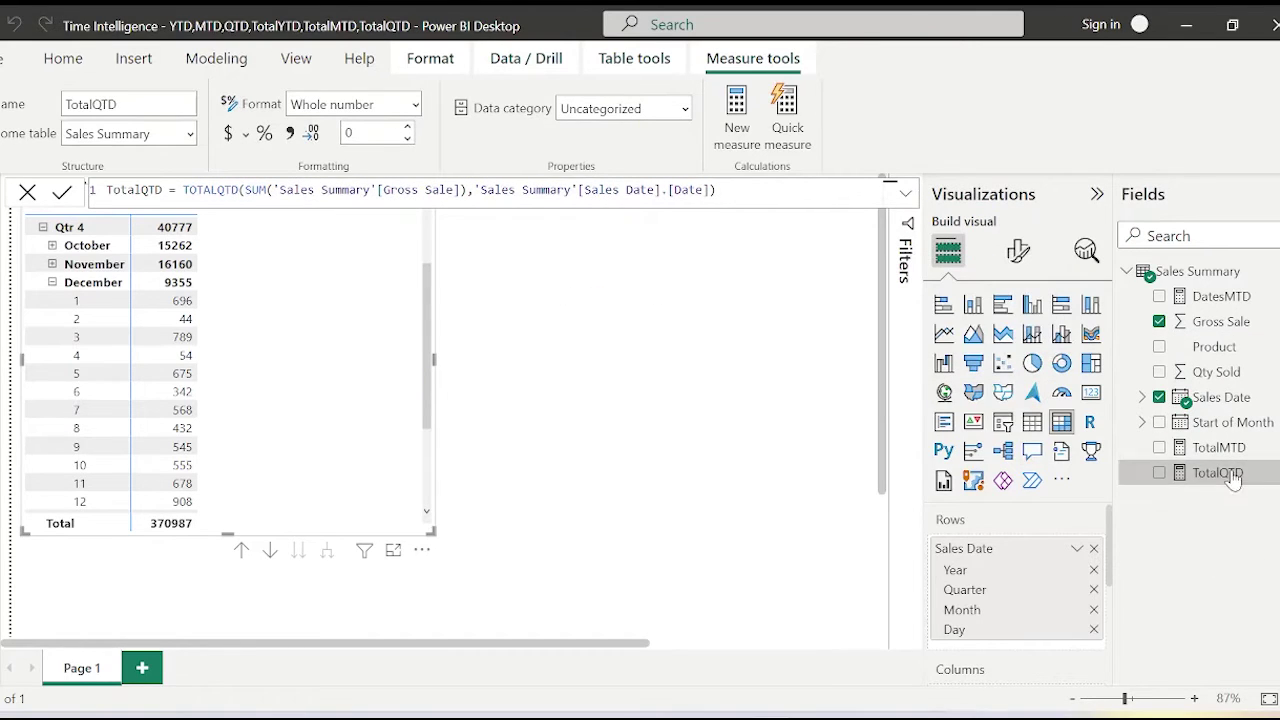
# Add the TotalQTD measure to the matrix values and collapse December under 2020 Qtr 4
pyautogui.moveTo(1232, 480); pyautogui.dragTo(320, 224)
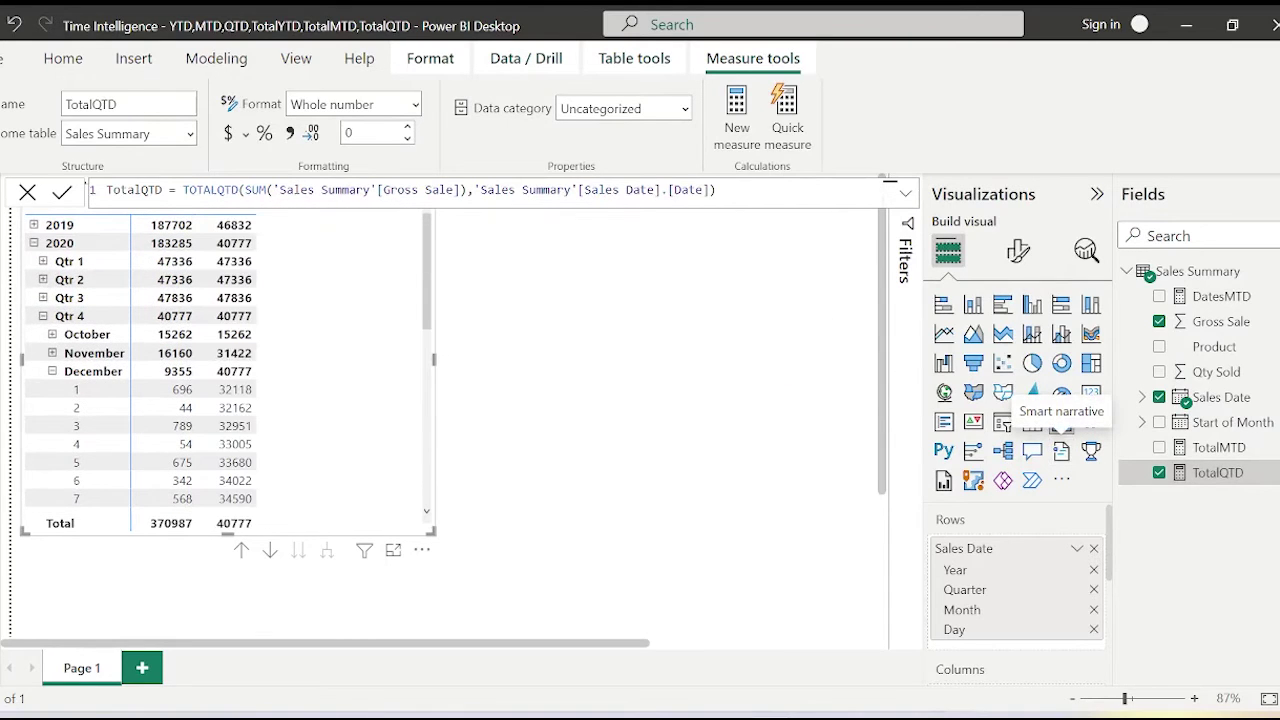
pyautogui.click(52, 371)
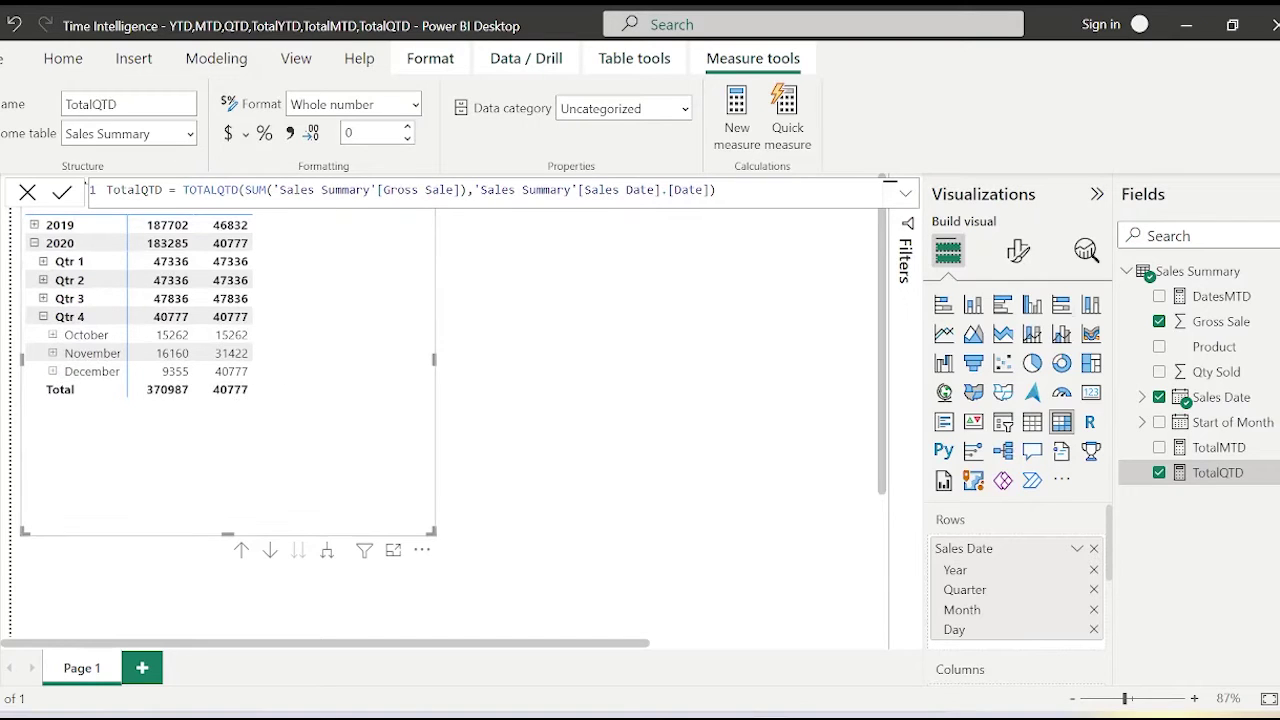
# Create another measure named DatesQTD using CALCULATE with SUM('Sales Summary'[Gross Sale]) as its expression
pyautogui.click(737, 125)
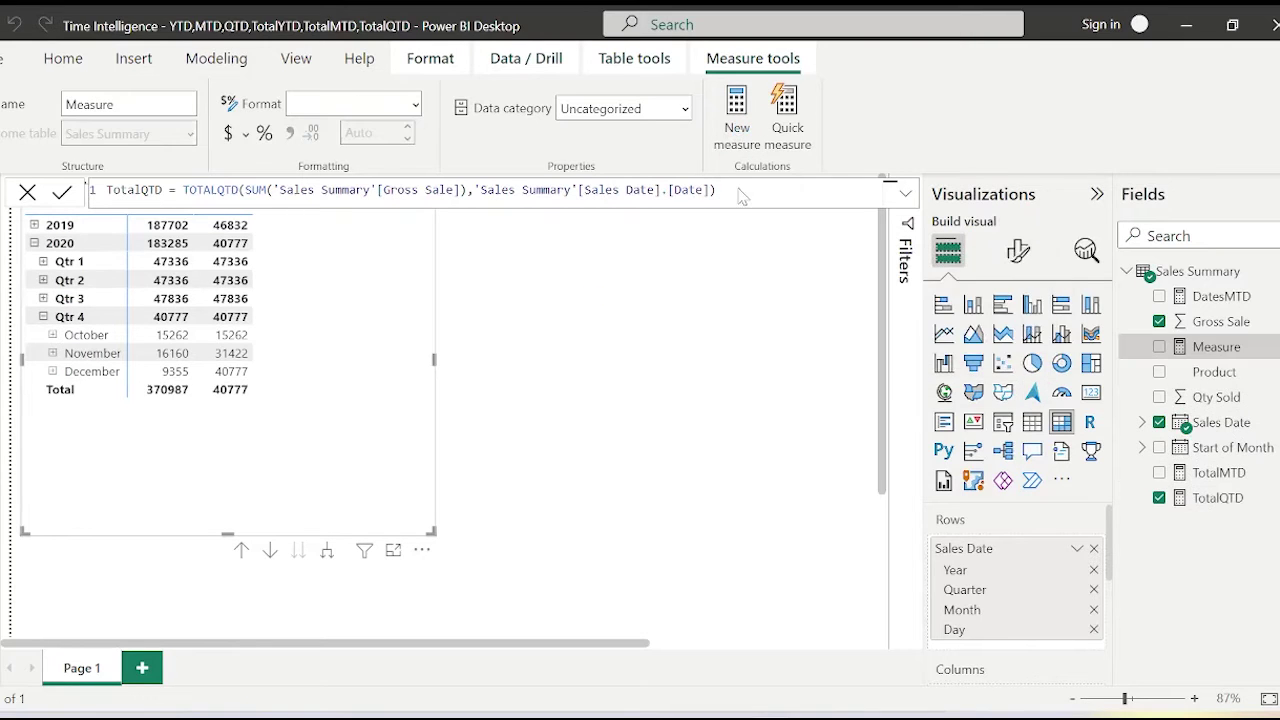
pyautogui.write('d')
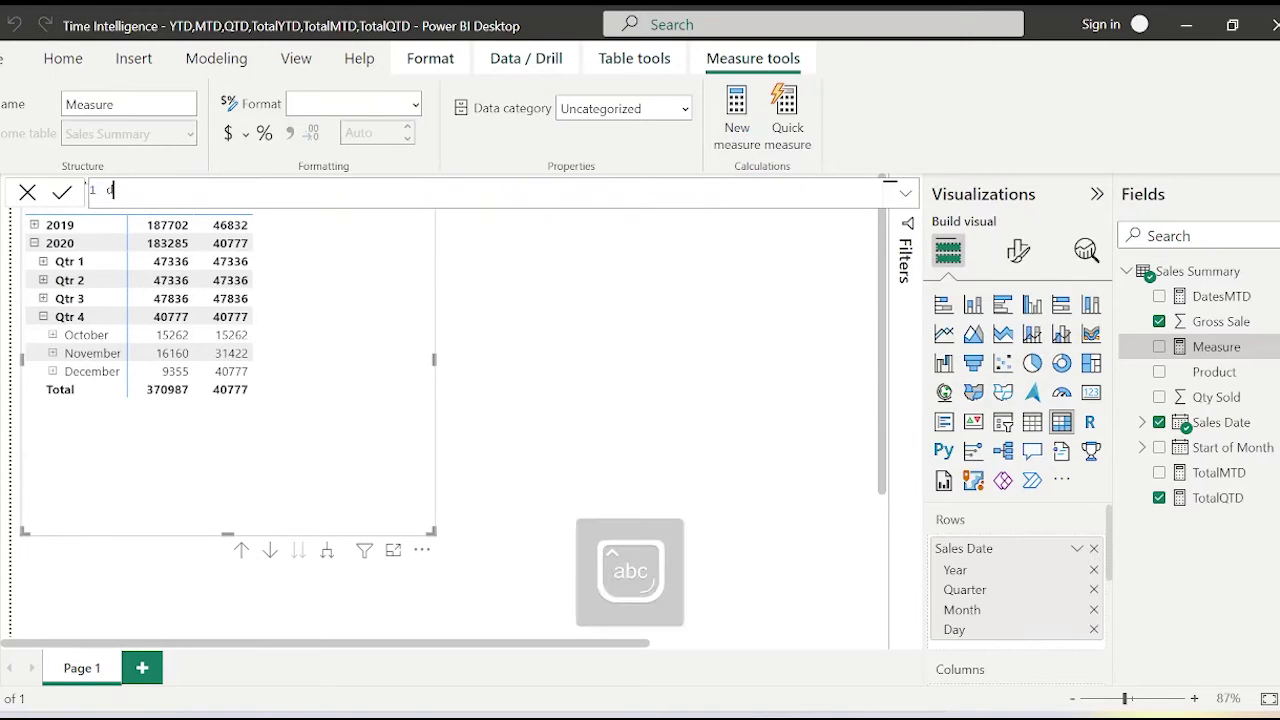
pyautogui.press('BackSpace')
pyautogui.write('D')
pyautogui.press('capslock')
pyautogui.write('ates')
pyautogui.press('capslock')
pyautogui.write('QTD =CAL')
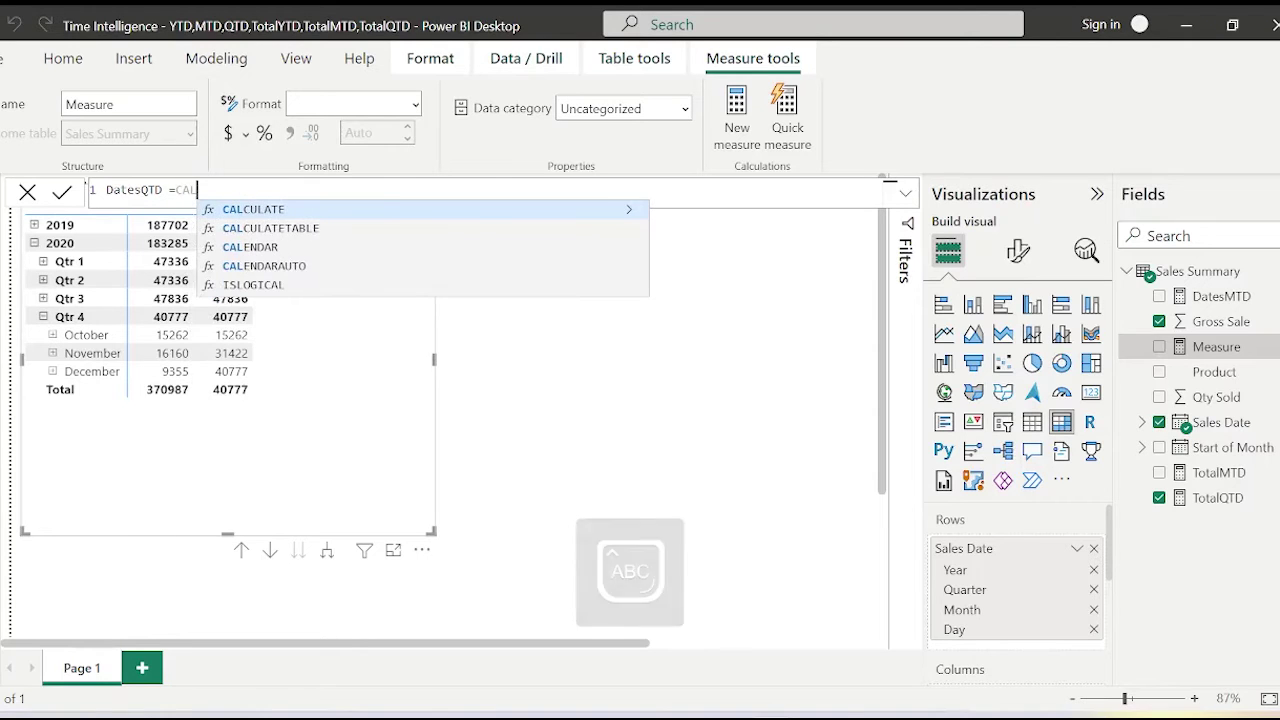
pyautogui.press('Tab')
pyautogui.write('SU')
pyautogui.press('Tab')
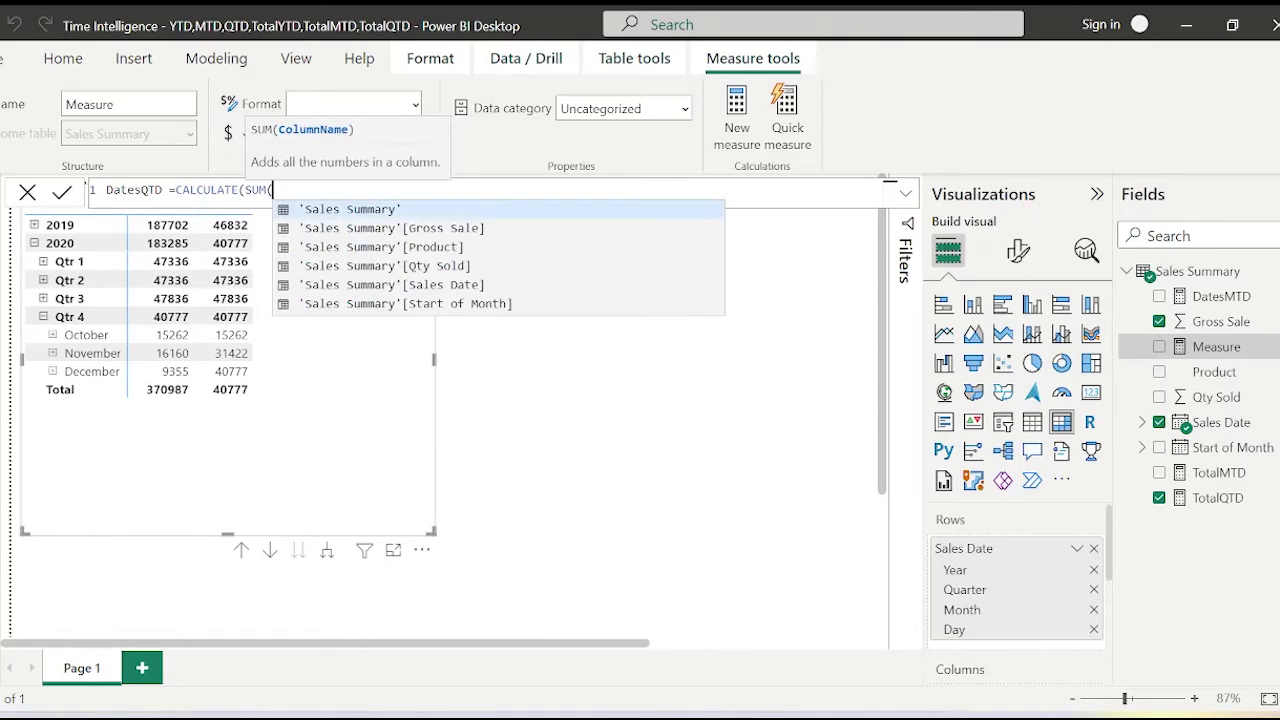
pyautogui.press('Down')
pyautogui.press('Tab')
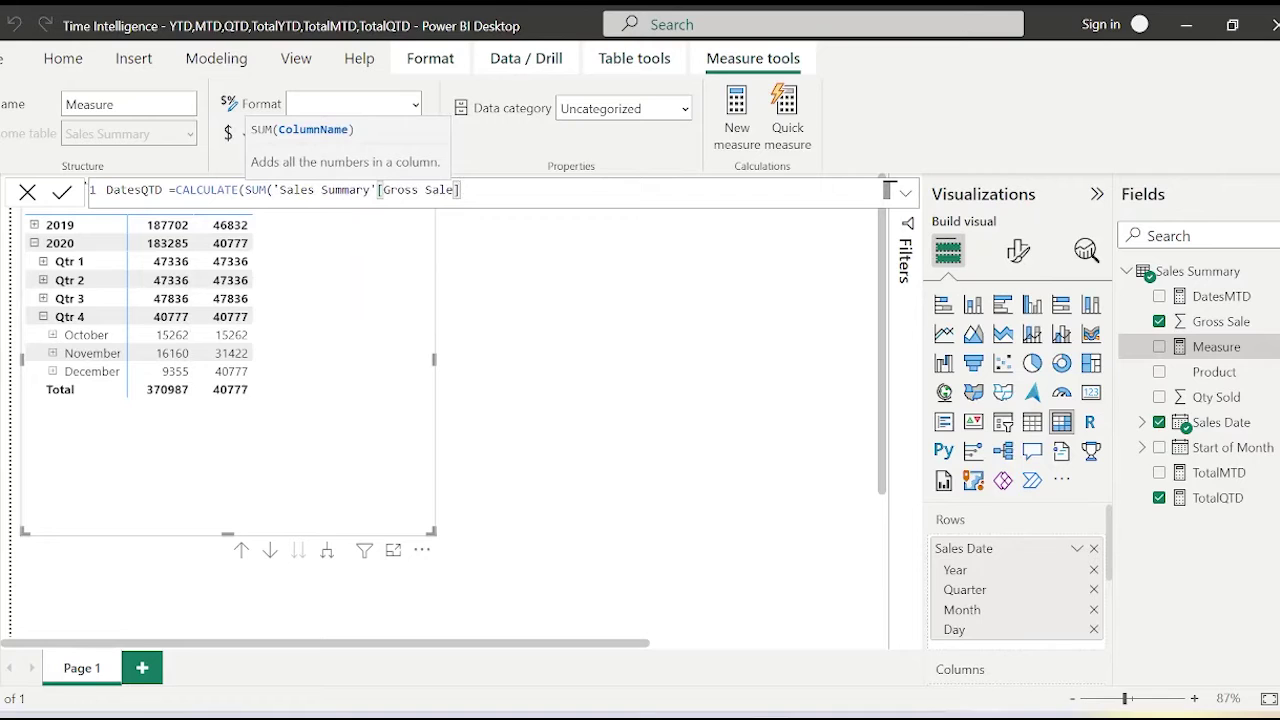
# Complete the DatesQTD formula with the filter DATESQTD('Sales Summary'[Sales Date].[Date]) and commit the measure
pyautogui.write('),D')
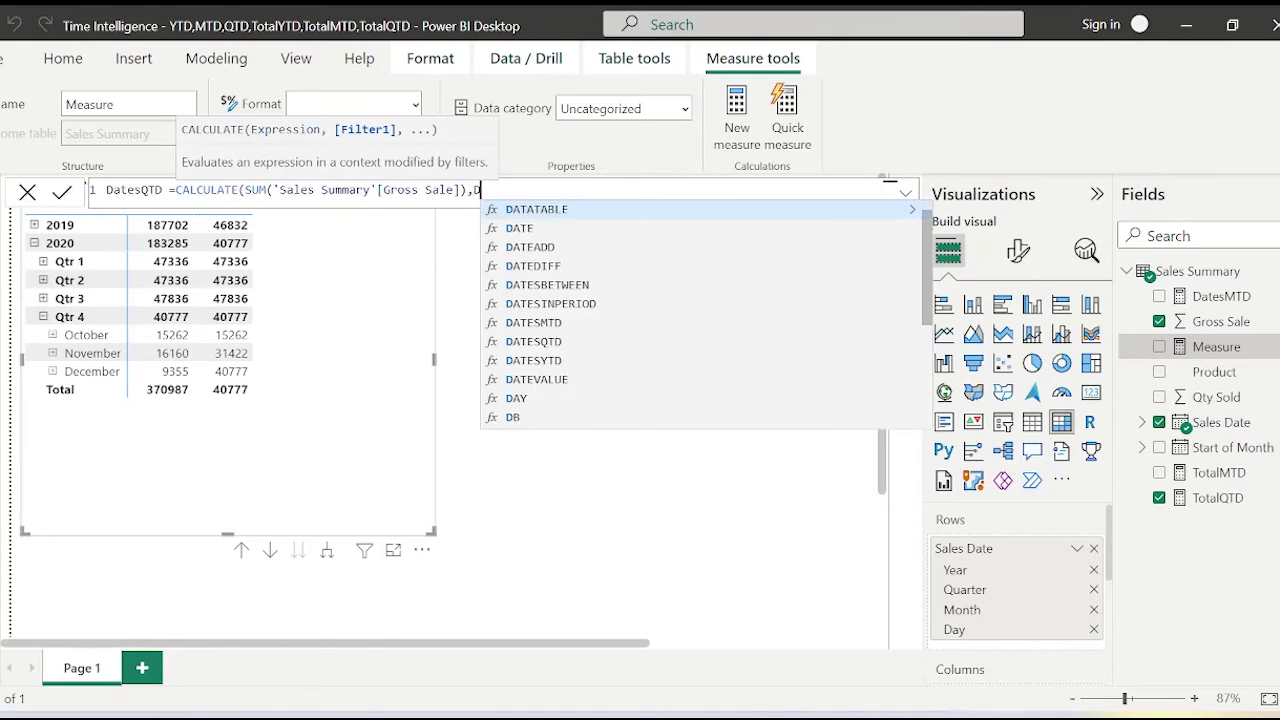
pyautogui.write('ATES')
pyautogui.press('Down')
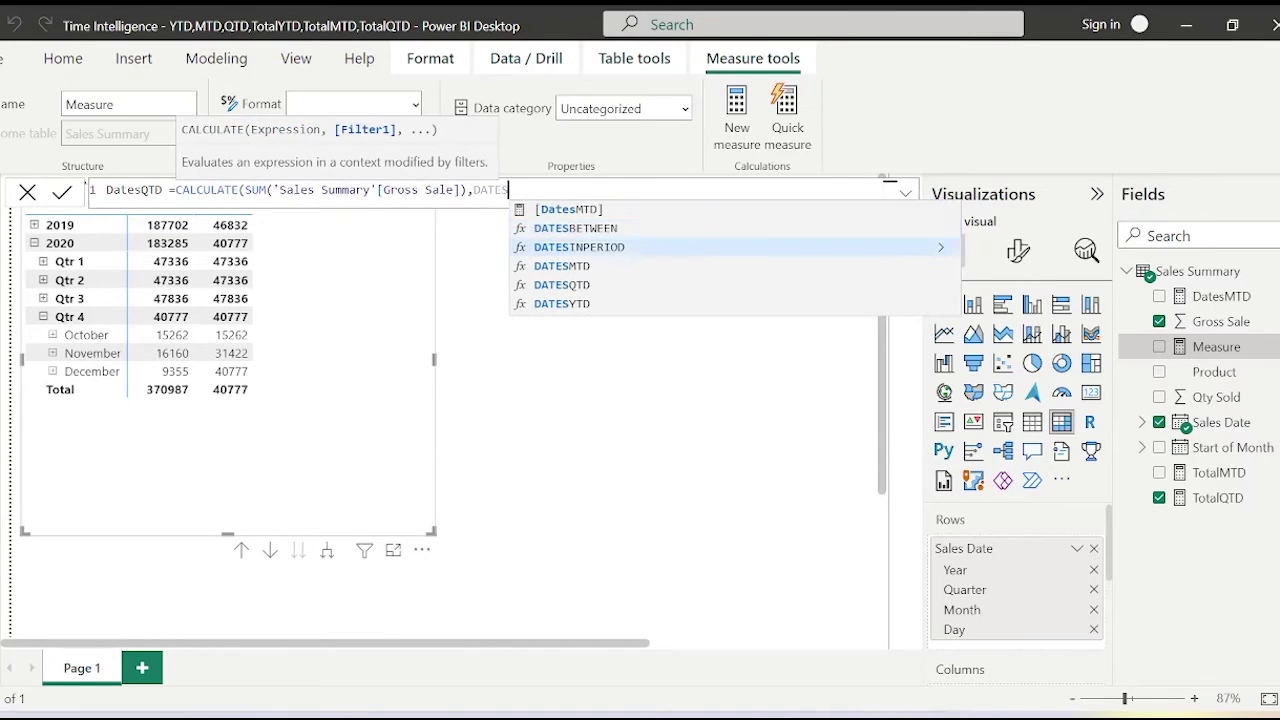
pyautogui.press('Down')
pyautogui.press('Down')
pyautogui.press('Tab')
pyautogui.write('SALE')
pyautogui.press('Down')
pyautogui.press('Down')
pyautogui.press('Down')
pyautogui.press('Down')
pyautogui.press('Tab')
pyautogui.write('.')
pyautogui.press('Tab')
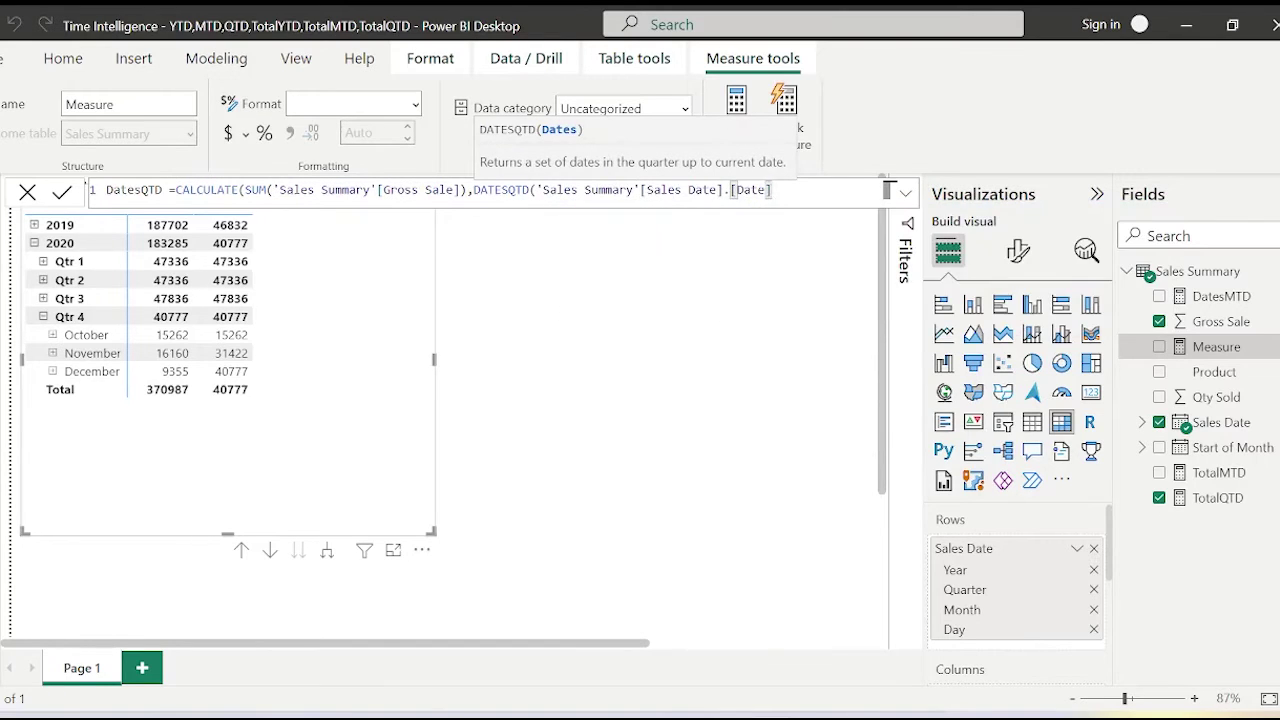
pyautogui.write(')')
pyautogui.press('Return')
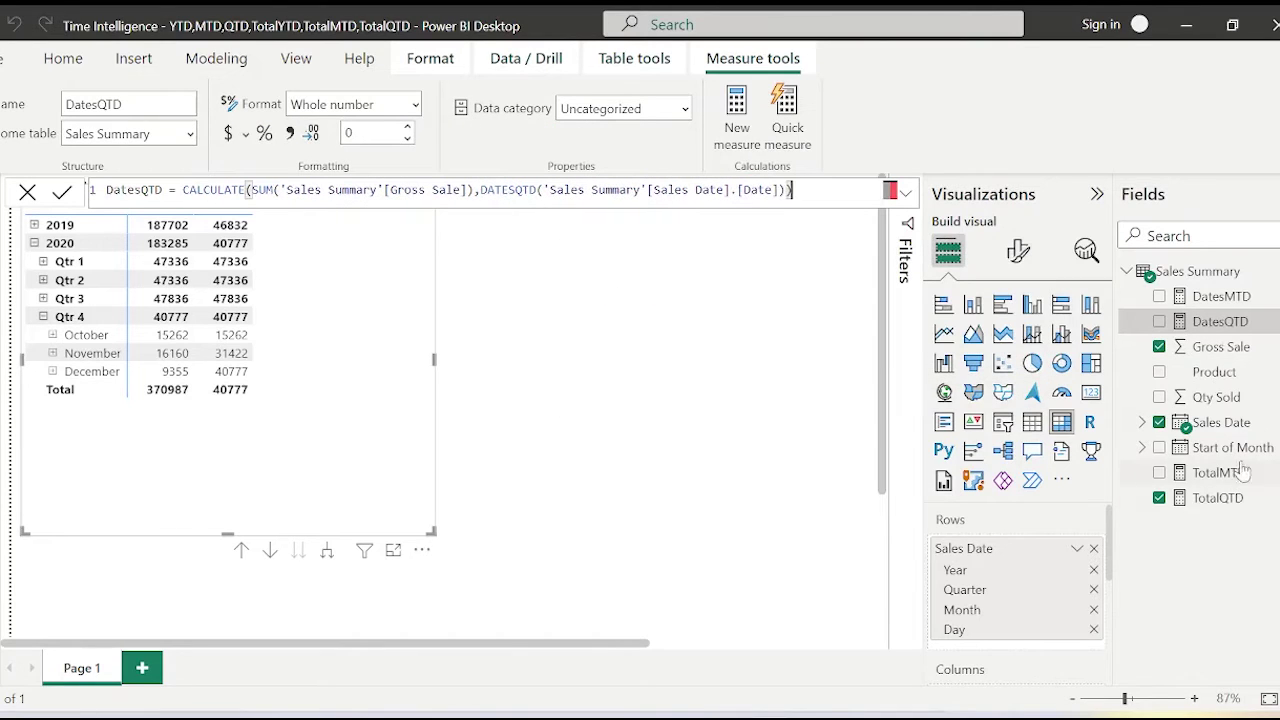
# Add the DatesQTD measure to the matrix values beside TotalQTD and close the formula editor
pyautogui.moveTo(1215, 322); pyautogui.dragTo(355, 215)
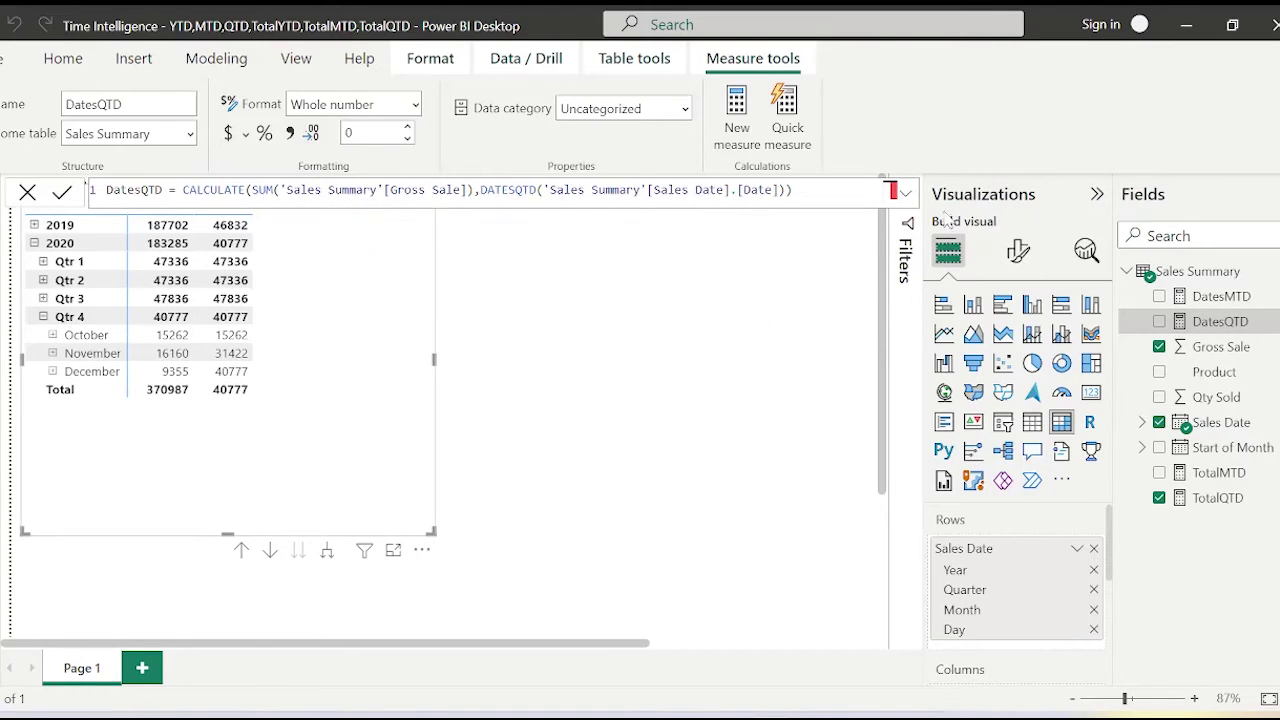
pyautogui.moveTo(1218, 322); pyautogui.dragTo(357, 229)
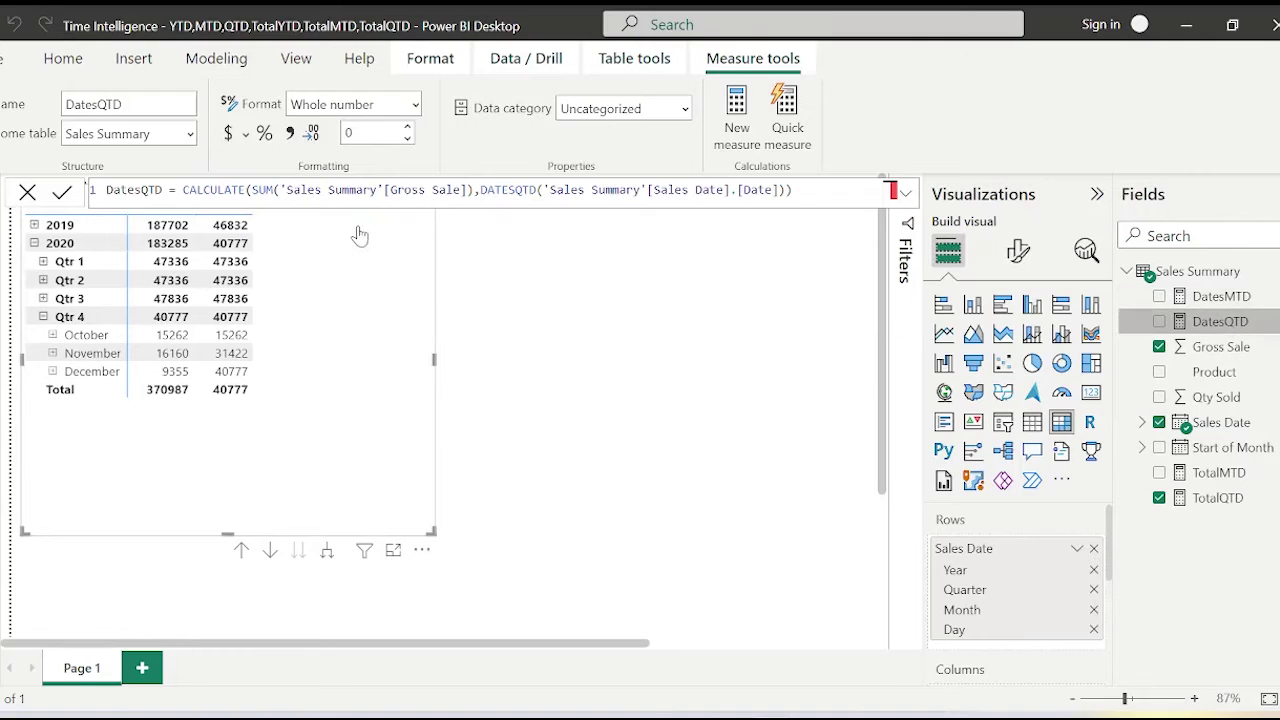
pyautogui.click(28, 192)
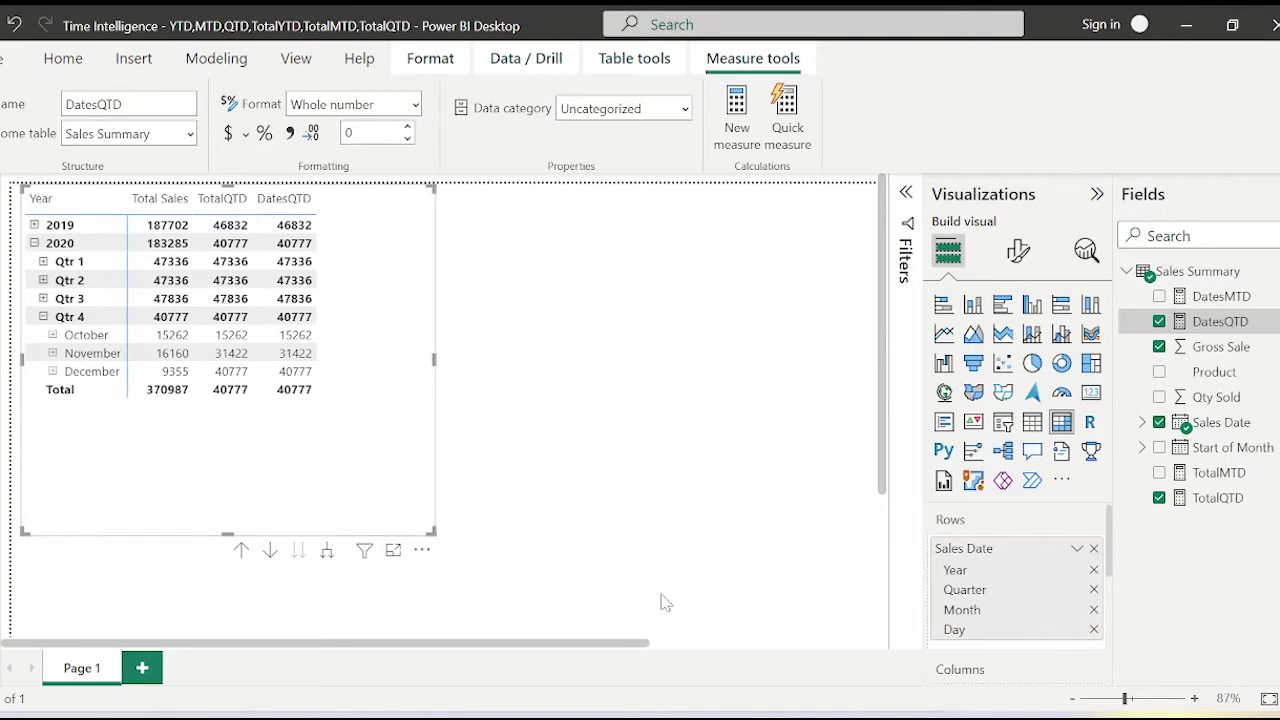
# Switch to the Excel sales workbook and begin a SUM formula in column E beside the 19 December 2020 row
pyautogui.hotkey('alt', 'Tab')
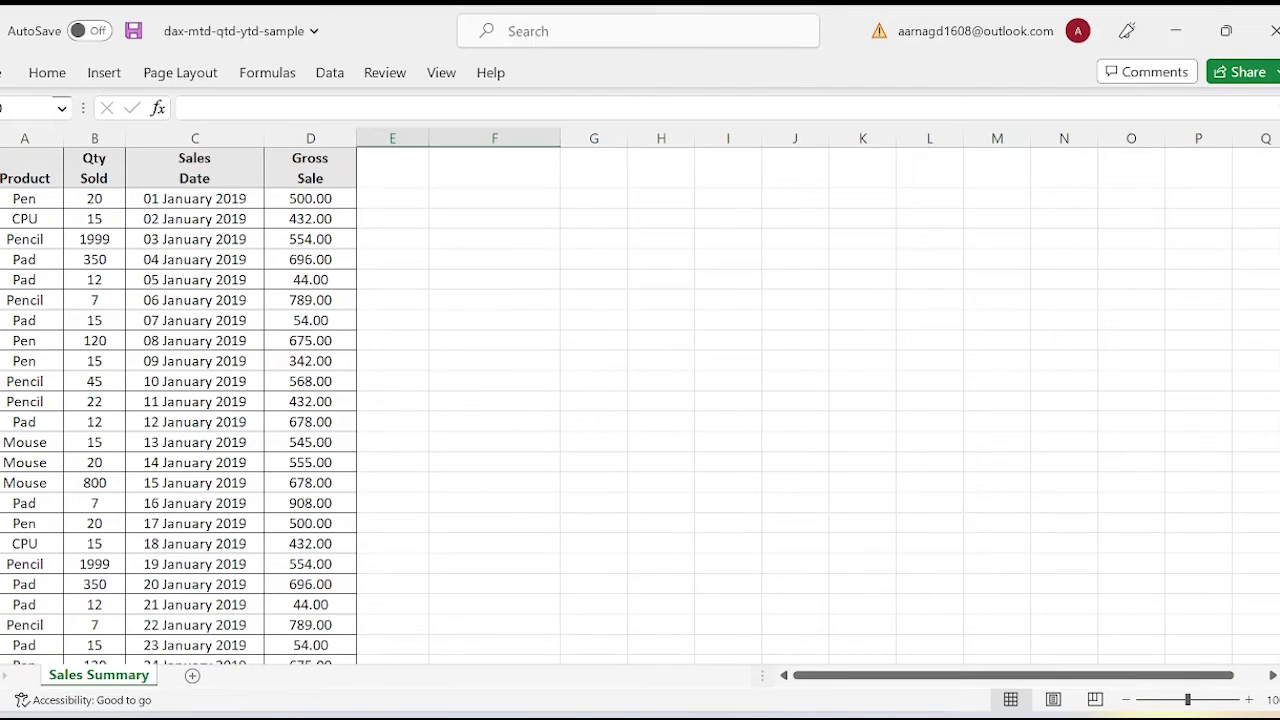
pyautogui.scroll(-15, 417, 566)
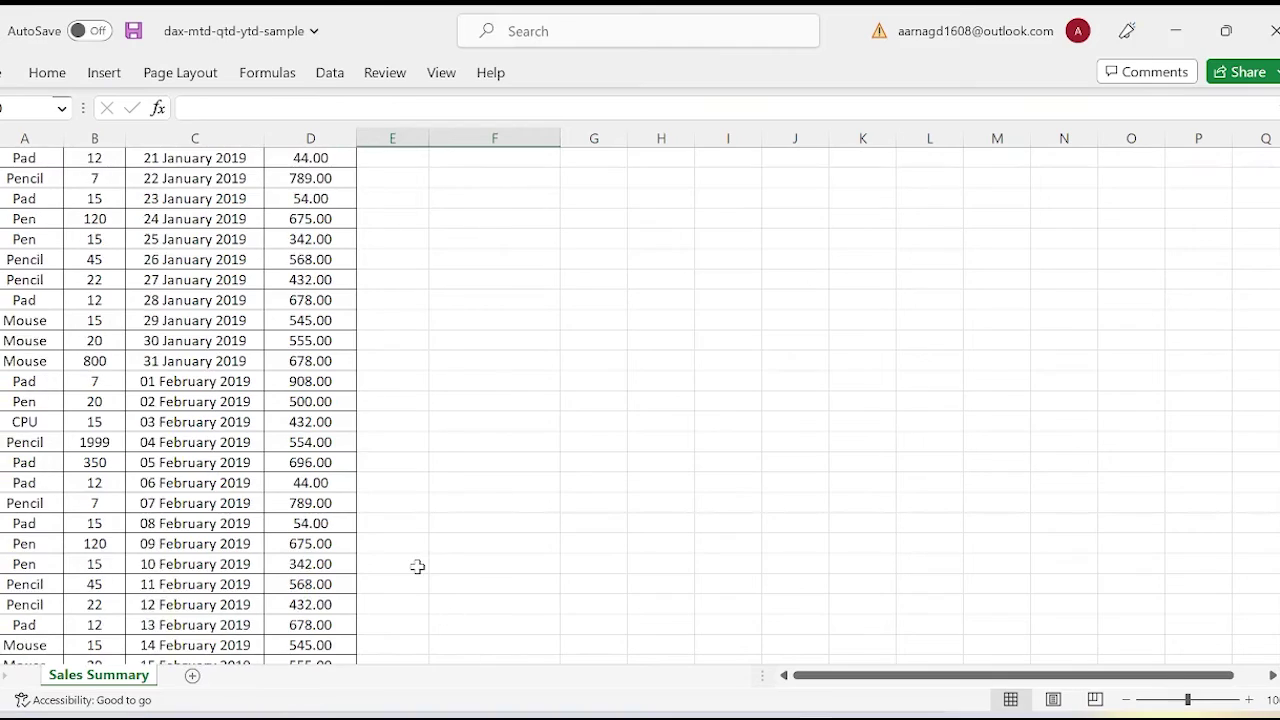
pyautogui.scroll(-20, 417, 566)
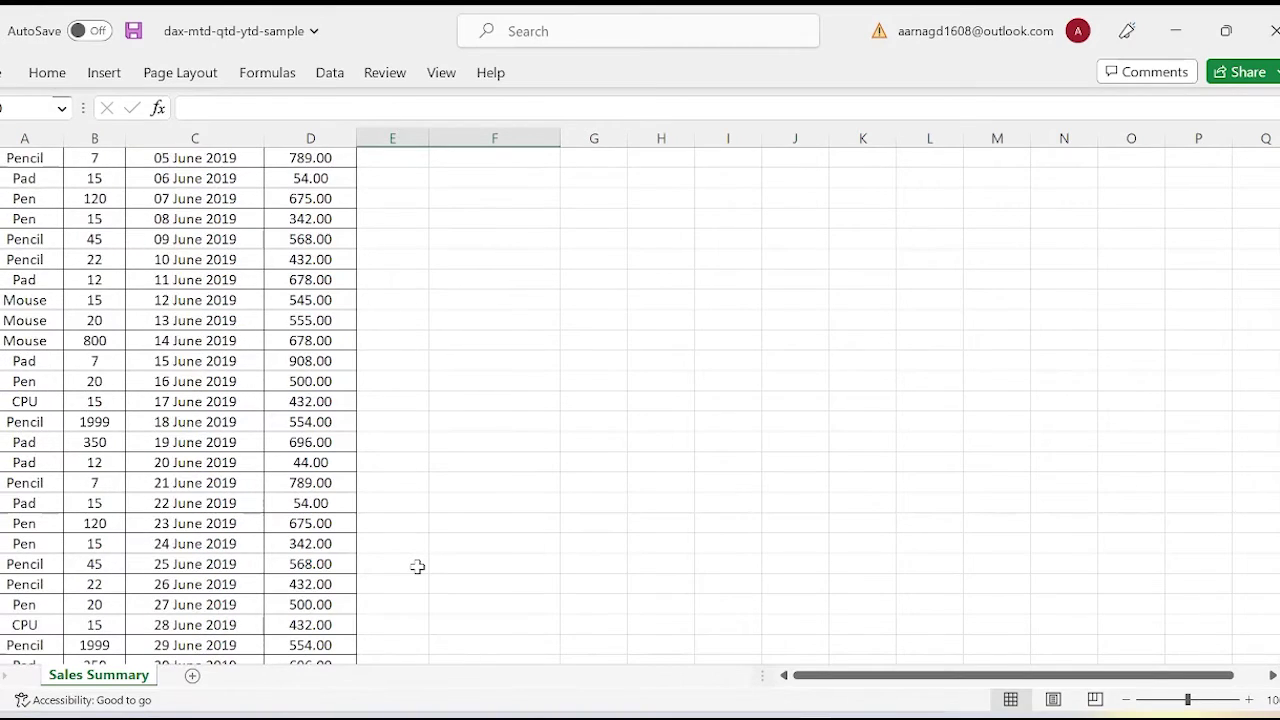
pyautogui.scroll(-20, 417, 566)
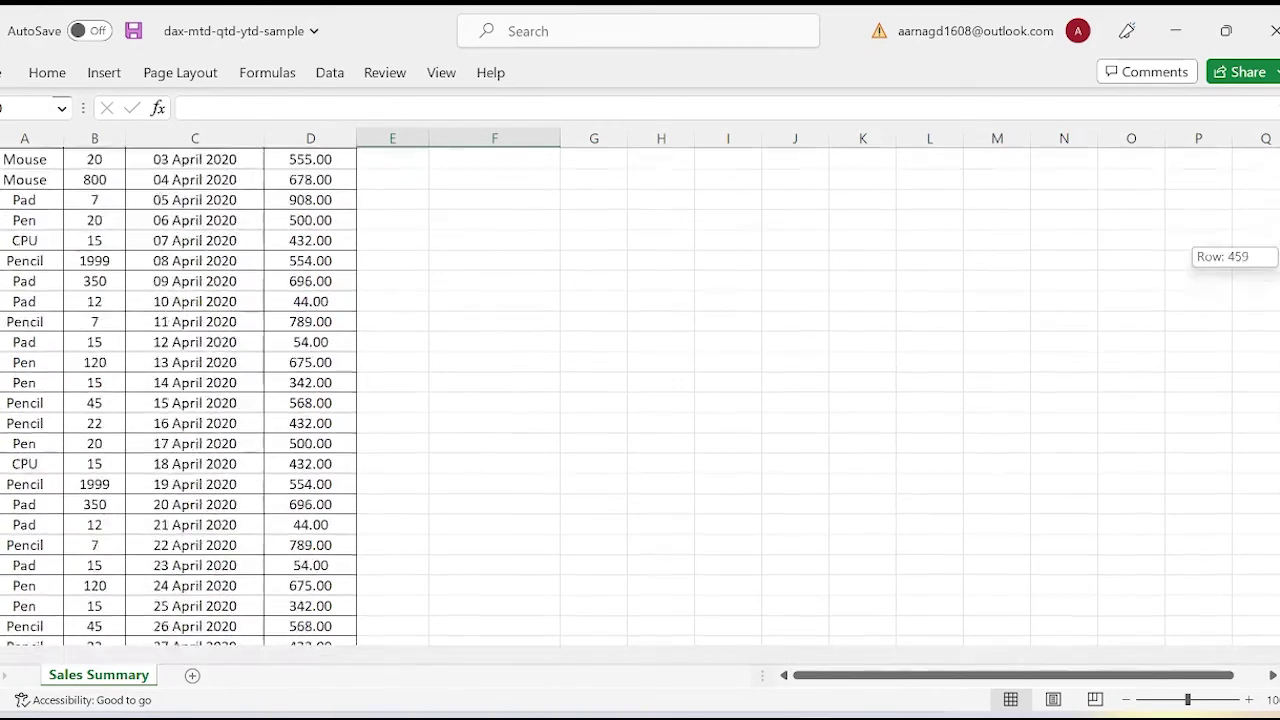
pyautogui.click(412, 585)
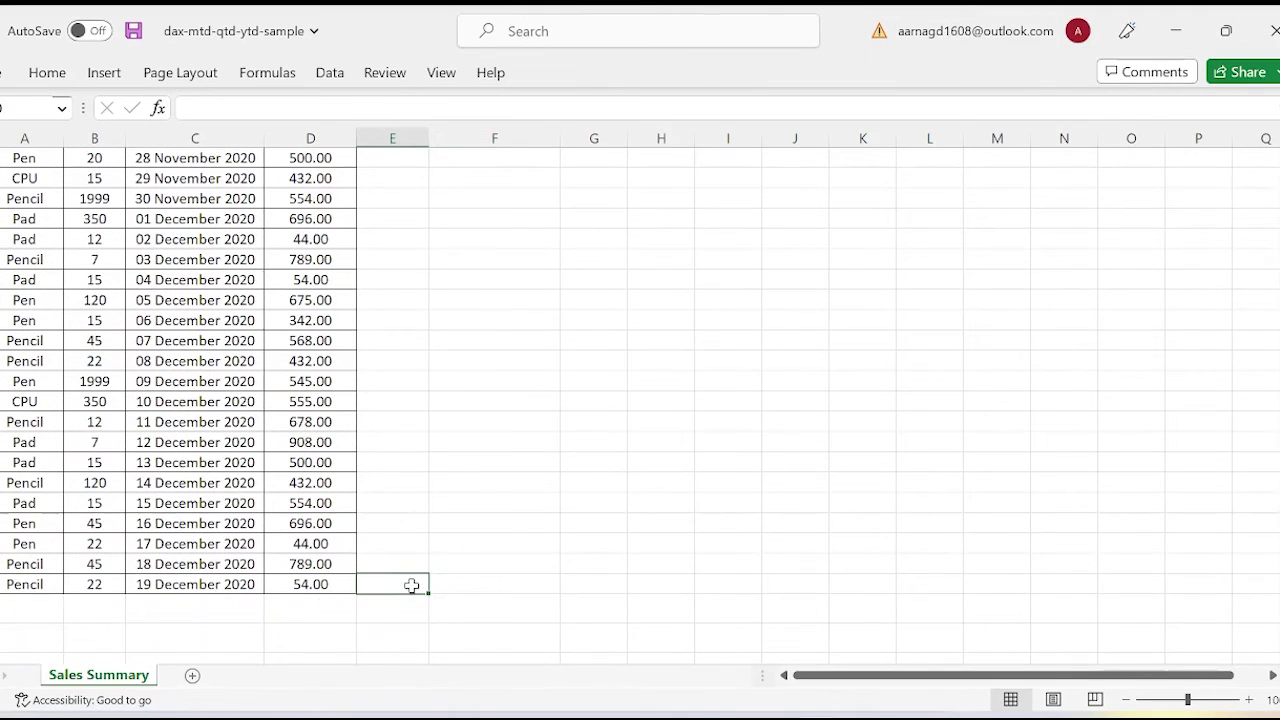
pyautogui.write('=SUM(')
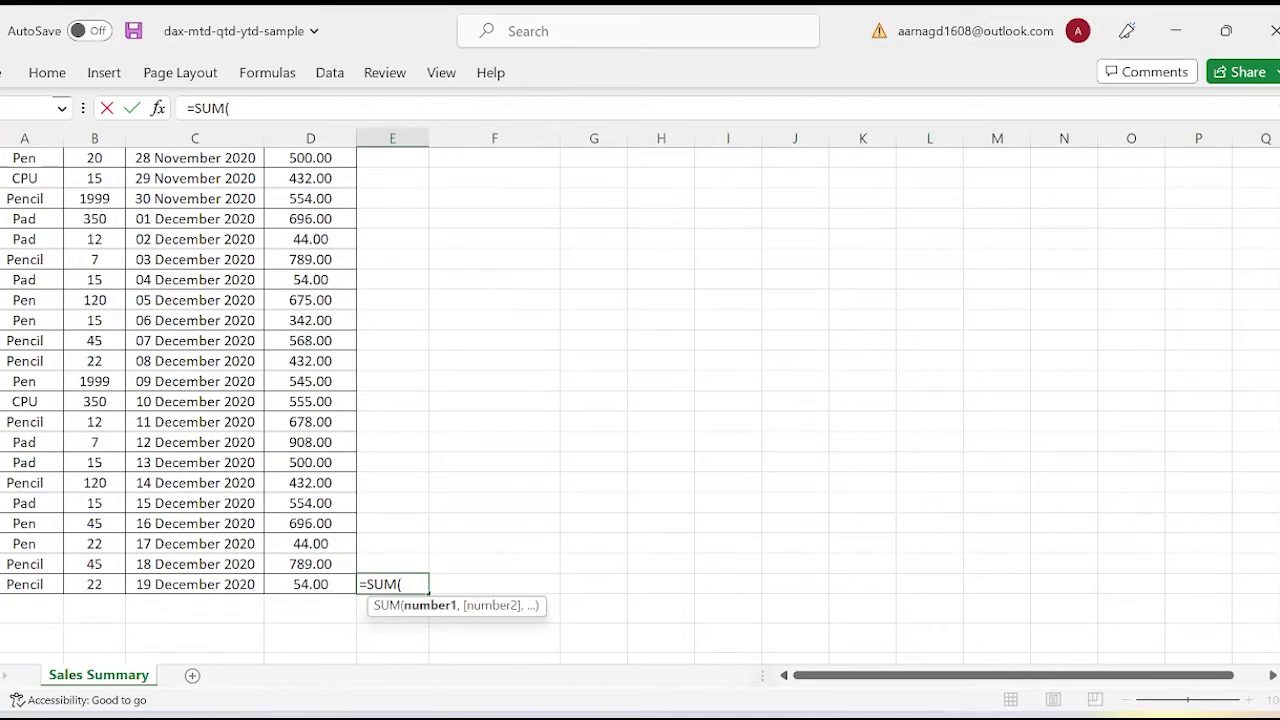
# Complete the SUM with gross sales D641:D720, covering 01 October to 19 December 2020, and select the result cell
pyautogui.scroll(20, 297, 462)
pyautogui.scroll(10, 297, 462)
pyautogui.scroll(-20, 297, 462)
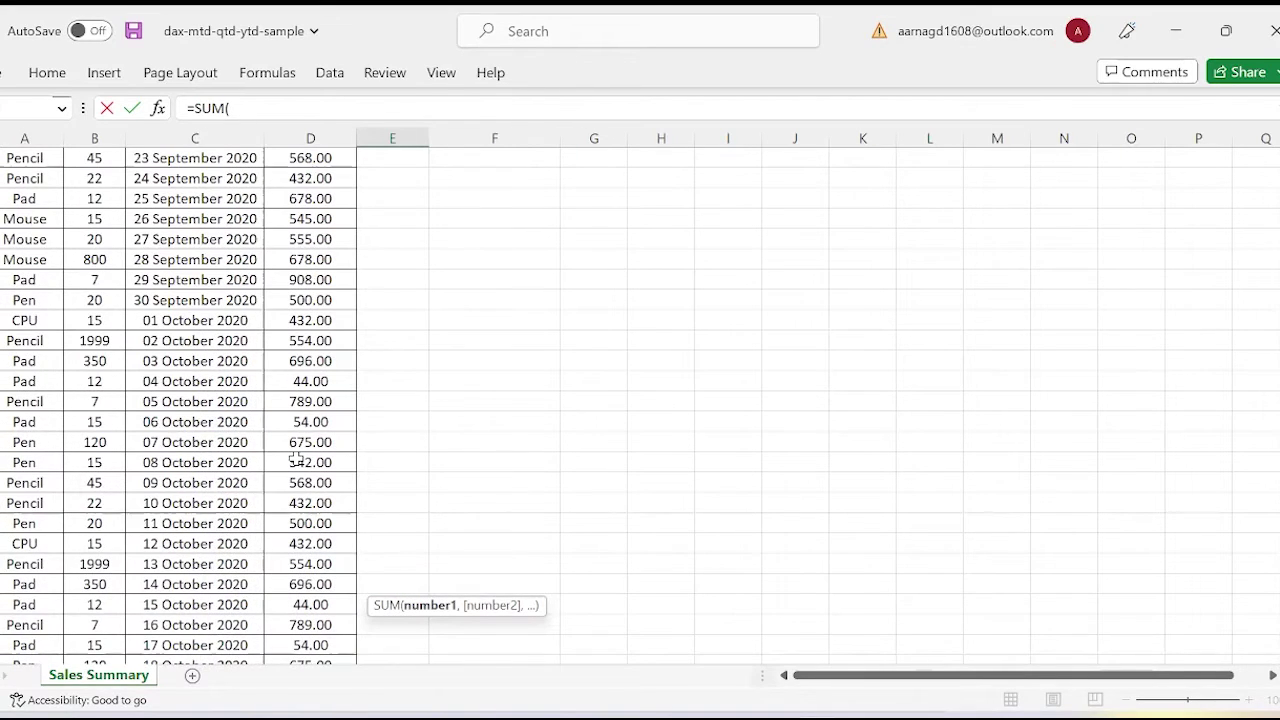
pyautogui.click(298, 322)
pyautogui.moveTo(299, 345); pyautogui.dragTo(289, 704)
pyautogui.moveTo(288, 706); pyautogui.dragTo(310, 622)
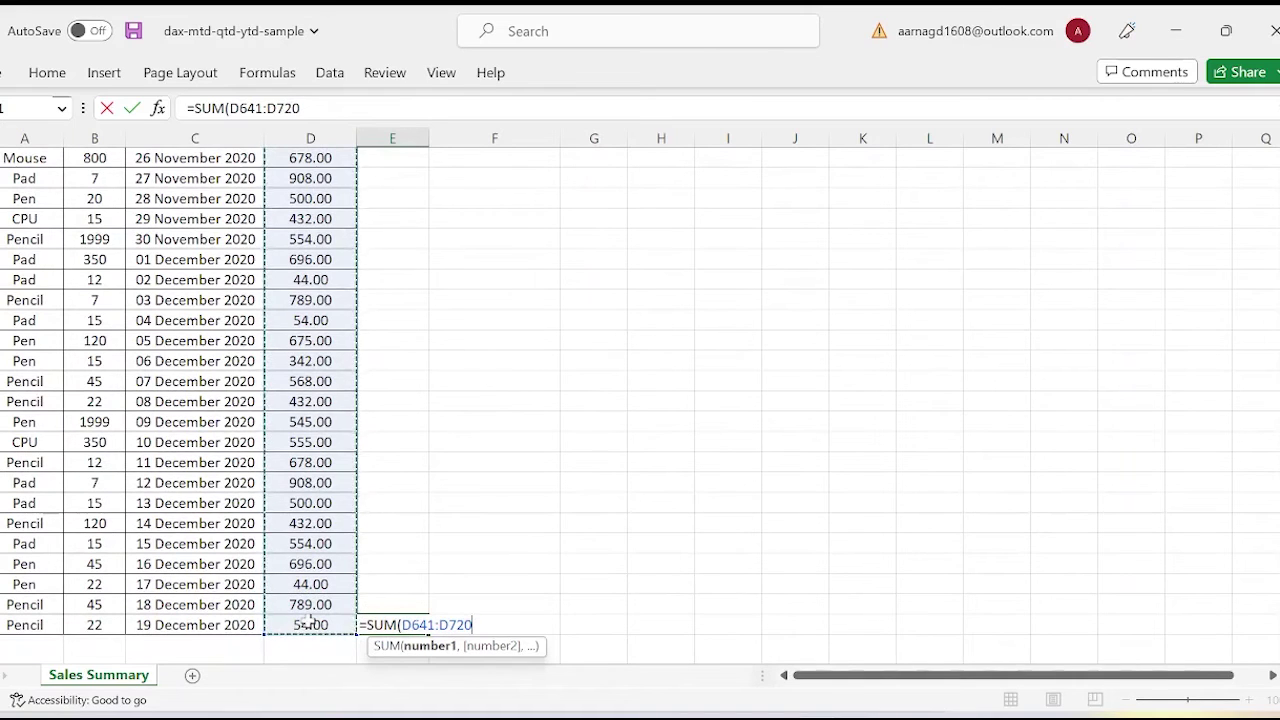
pyautogui.press('Return')
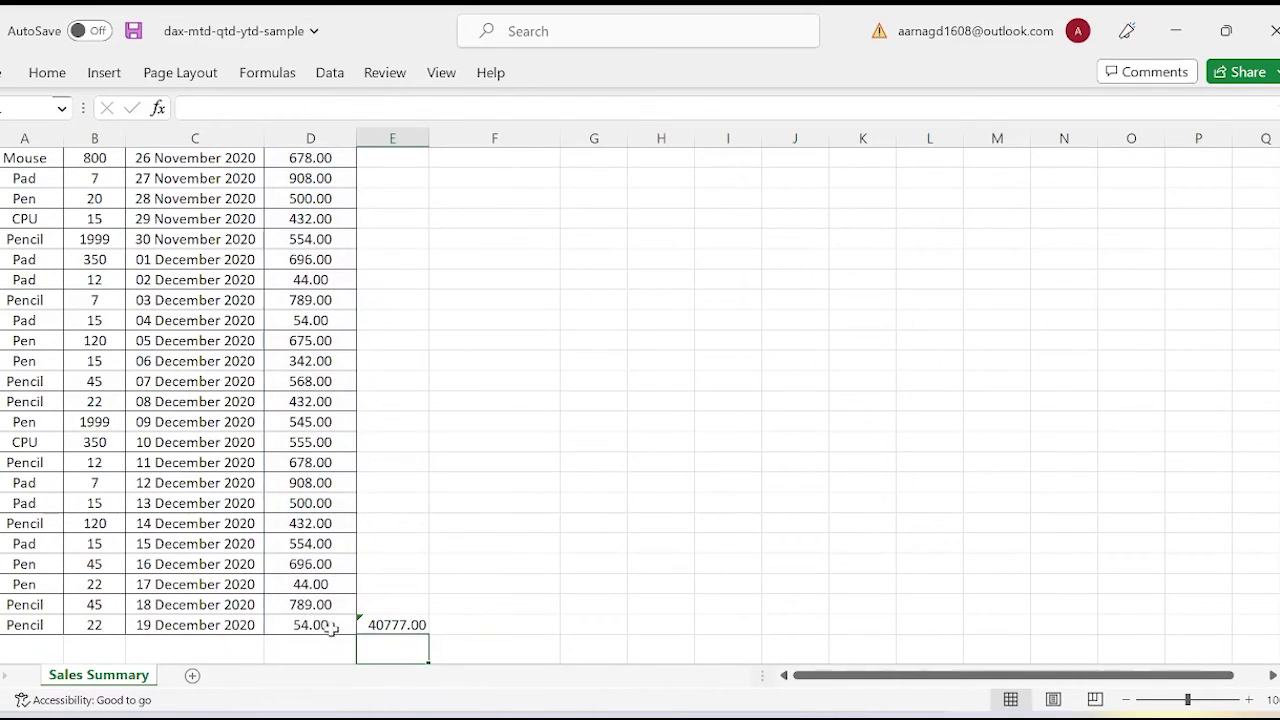
pyautogui.click(420, 630)
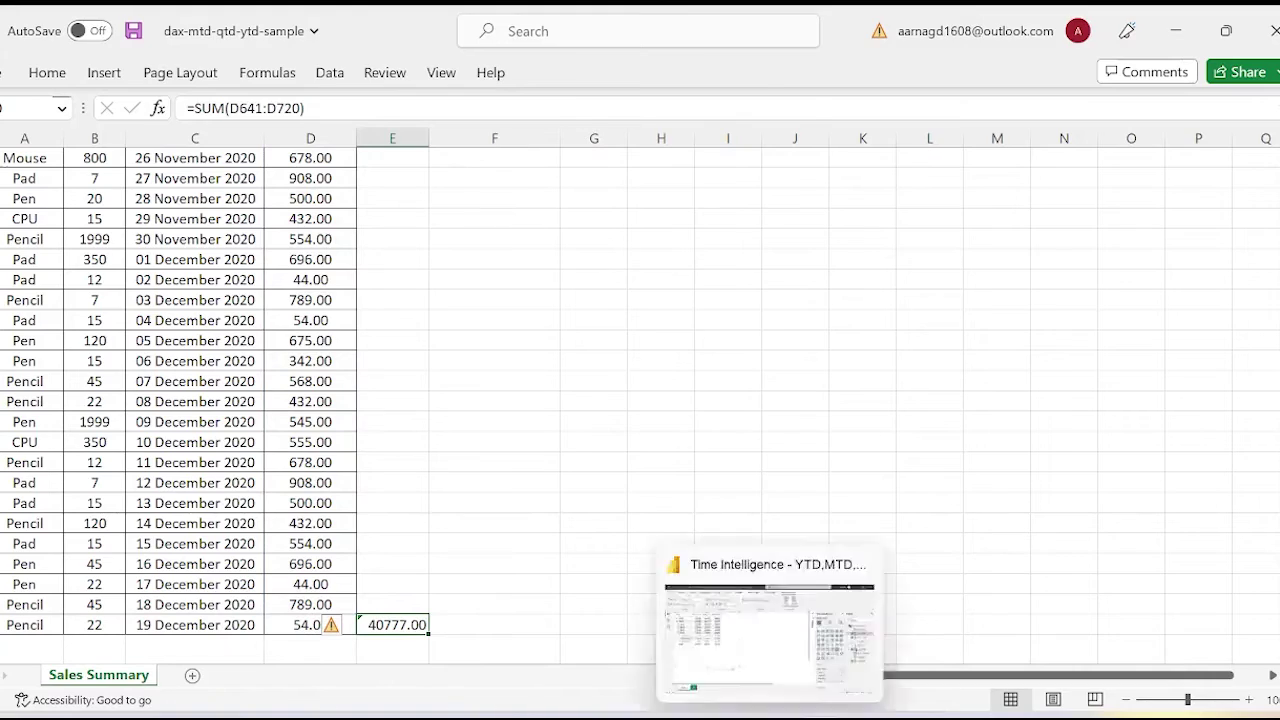
# Return to Power BI and remove the TotalQTD and DatesQTD measures from the matrix values
pyautogui.click(760, 640)
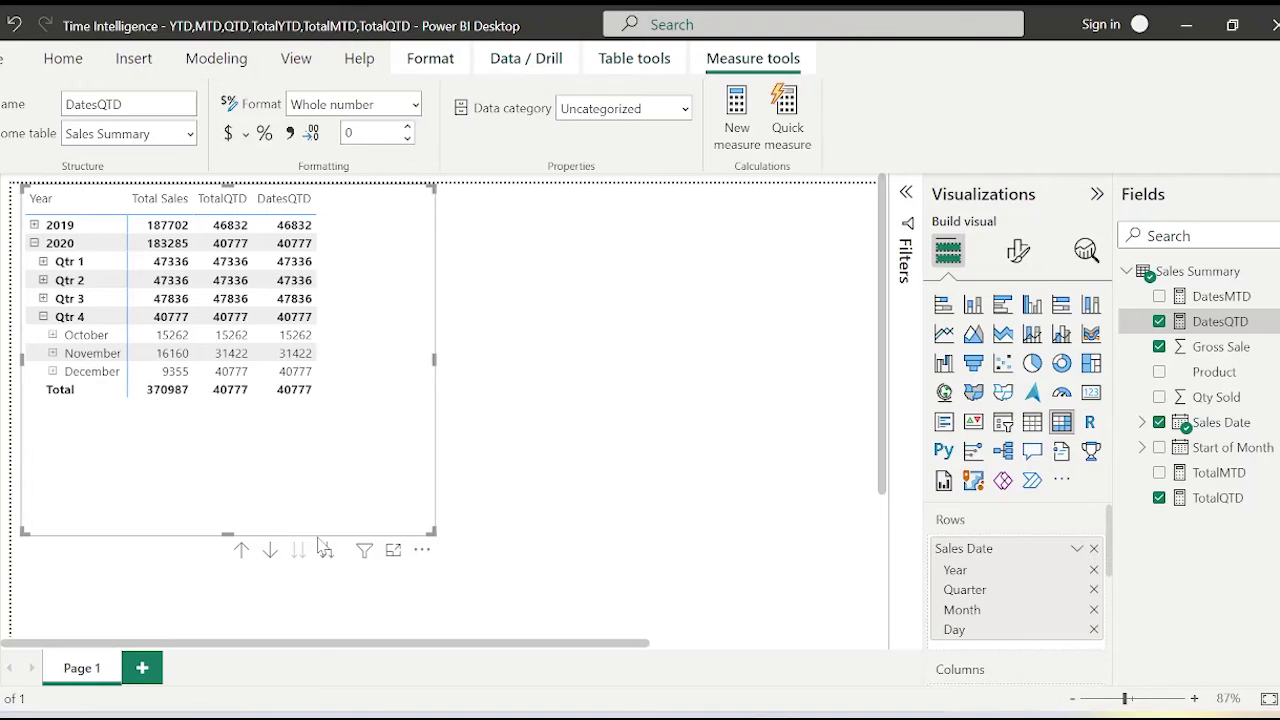
pyautogui.click(689, 511)
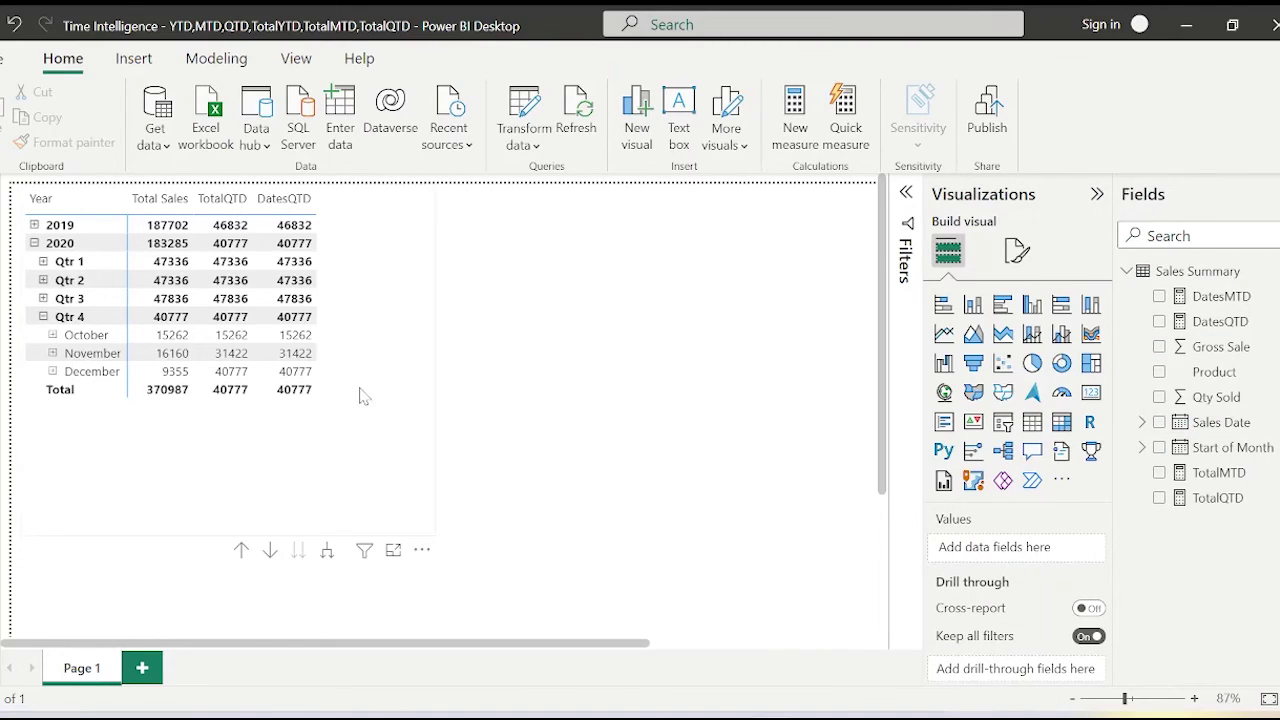
pyautogui.click(430, 415)
pyautogui.scroll(-5, 1046, 565)
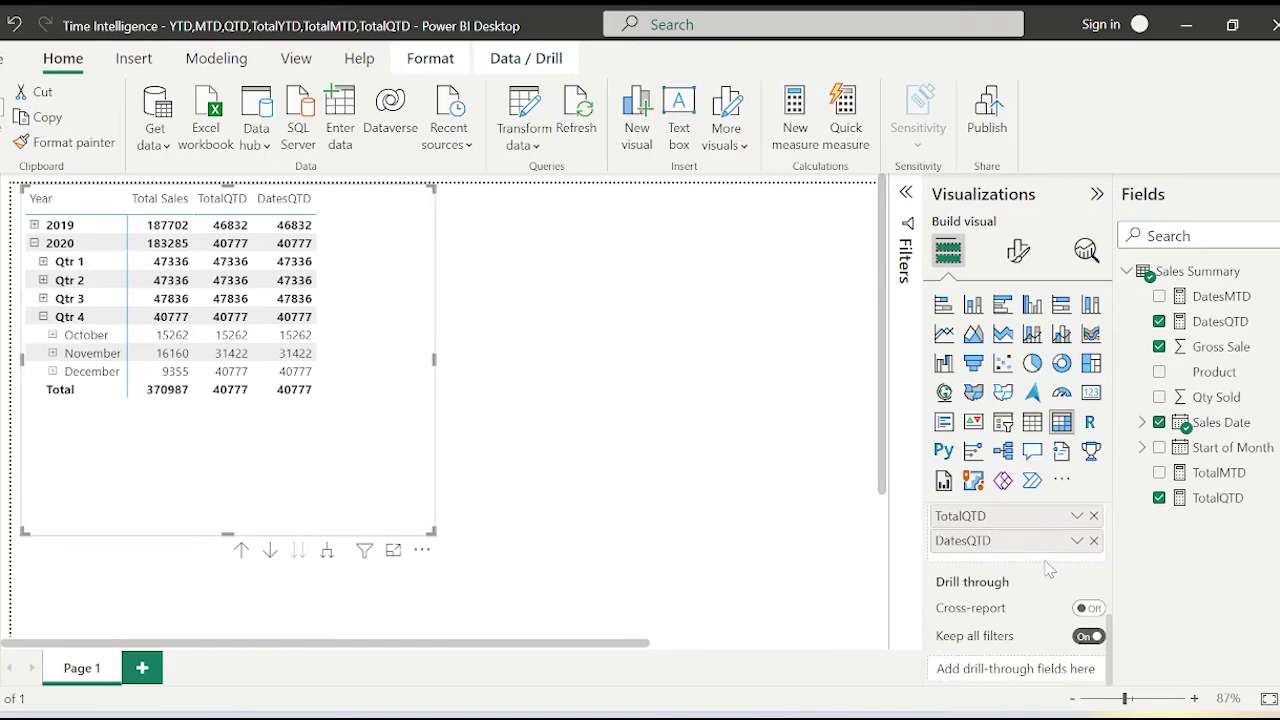
pyautogui.scroll(1, 1050, 568)
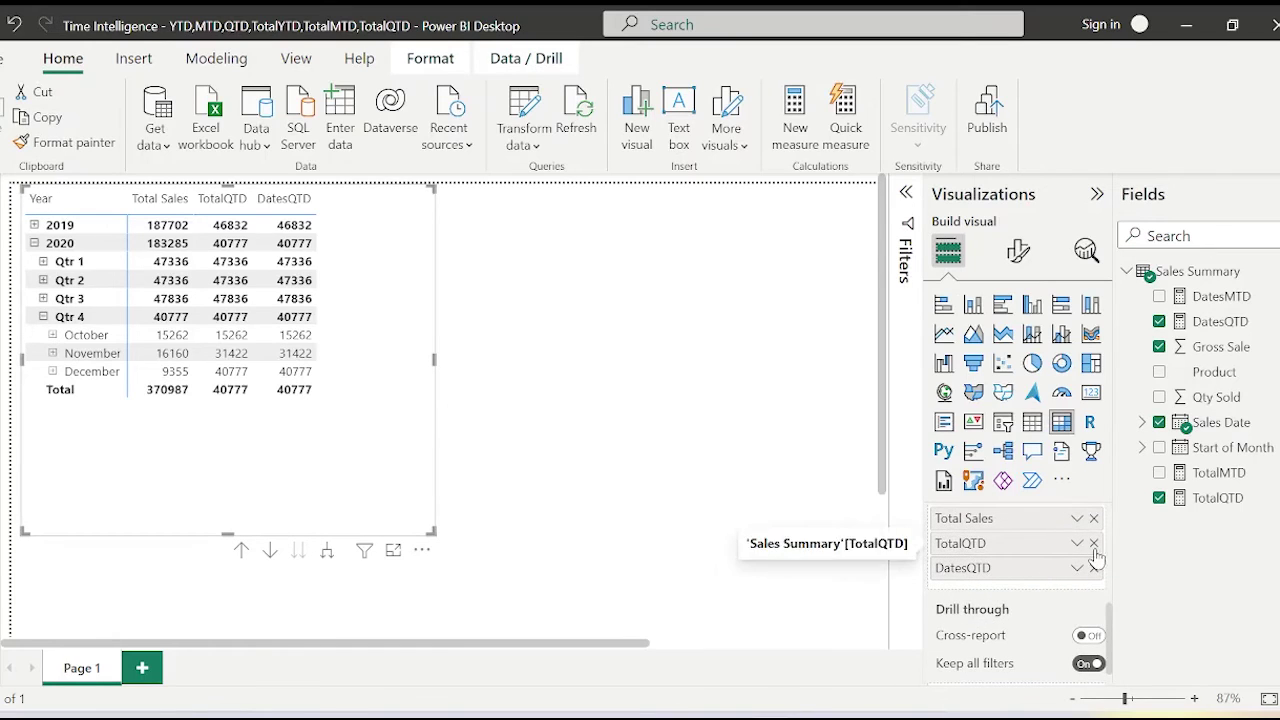
pyautogui.scroll(3, 1094, 552)
pyautogui.scroll(-4, 1095, 555)
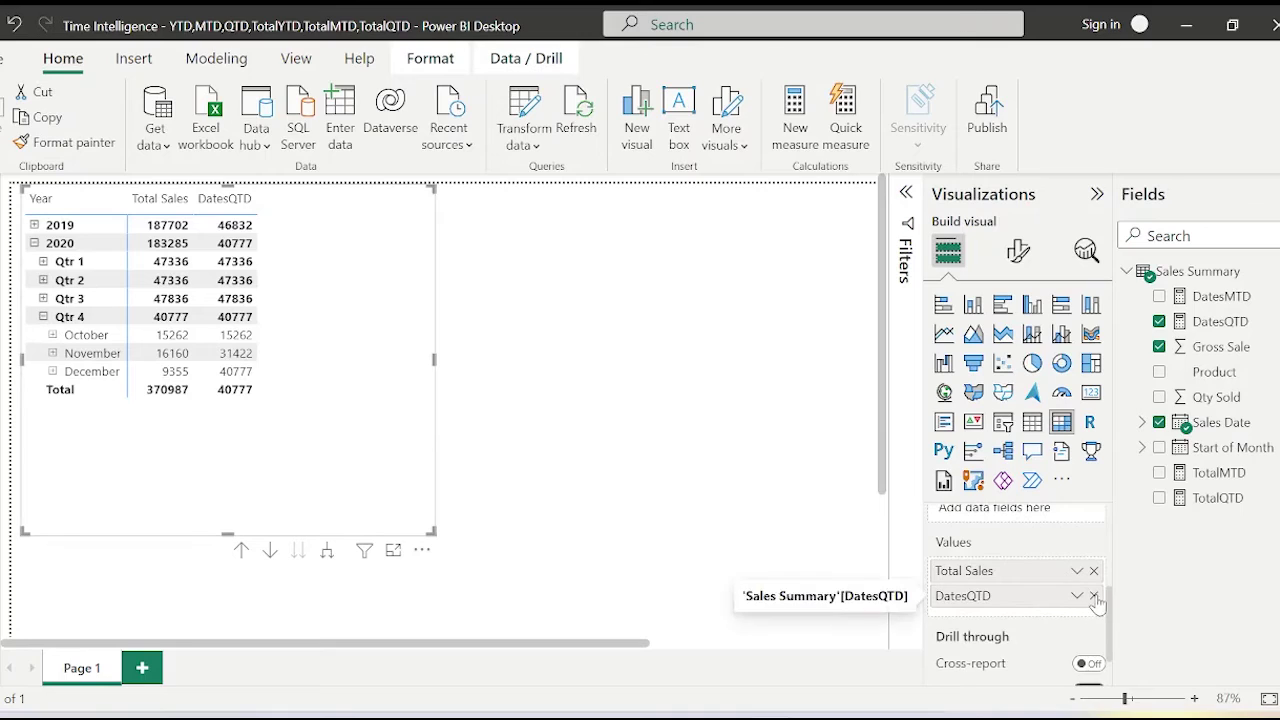
pyautogui.click(1093, 595)
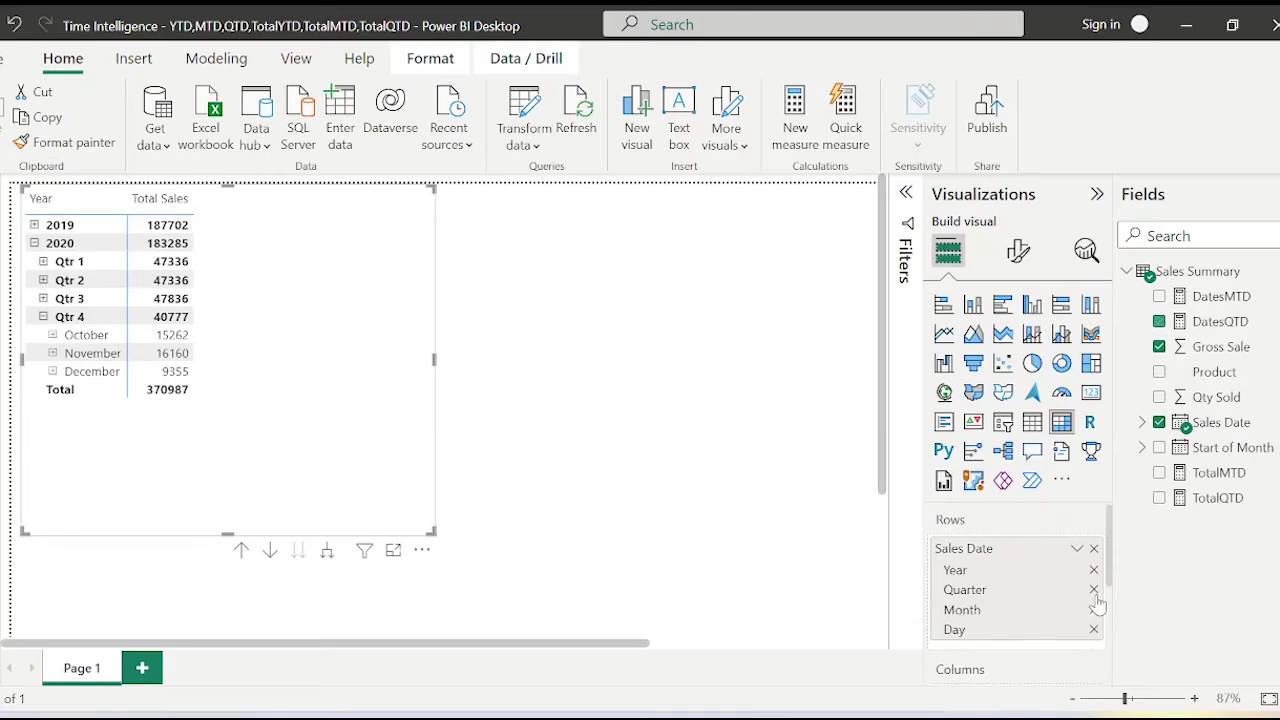
# Create a new measure named TotalYTD and start its formula with the TOTALYTD function
pyautogui.click(806, 118)
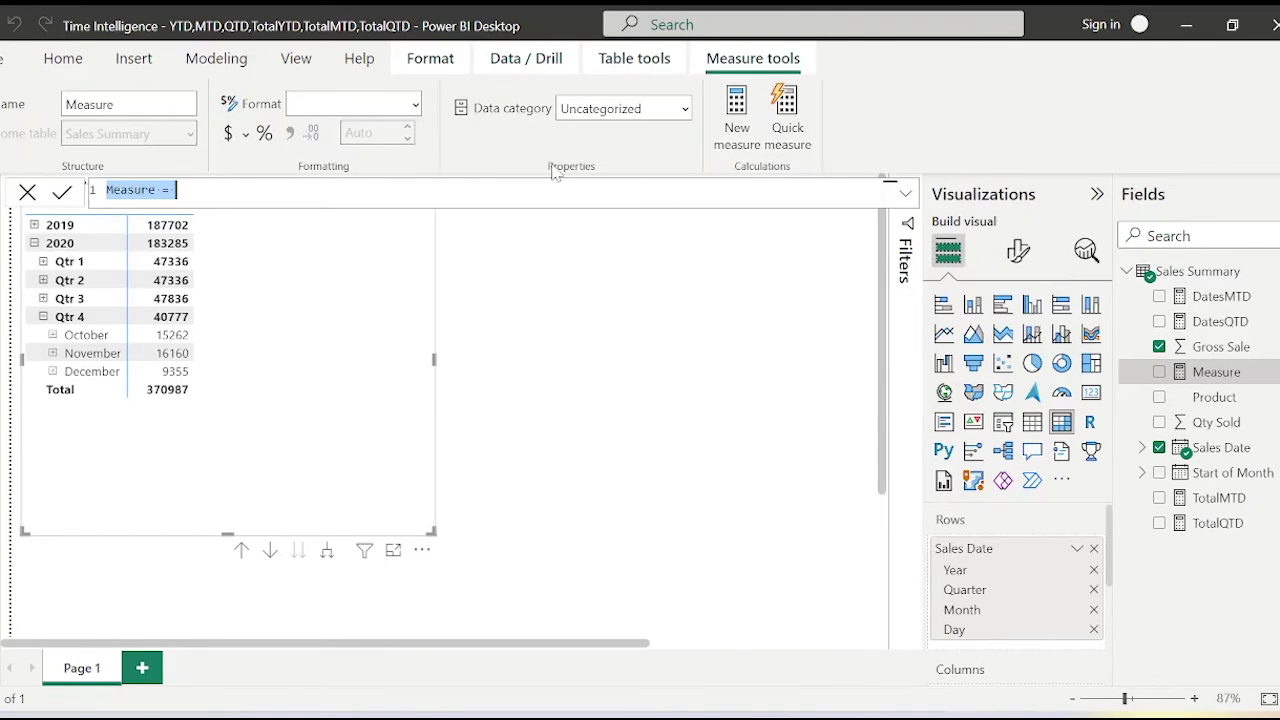
pyautogui.press('BackSpace')
pyautogui.press('capslock')
pyautogui.write('T')
pyautogui.press('capslock')
pyautogui.press('capslock')
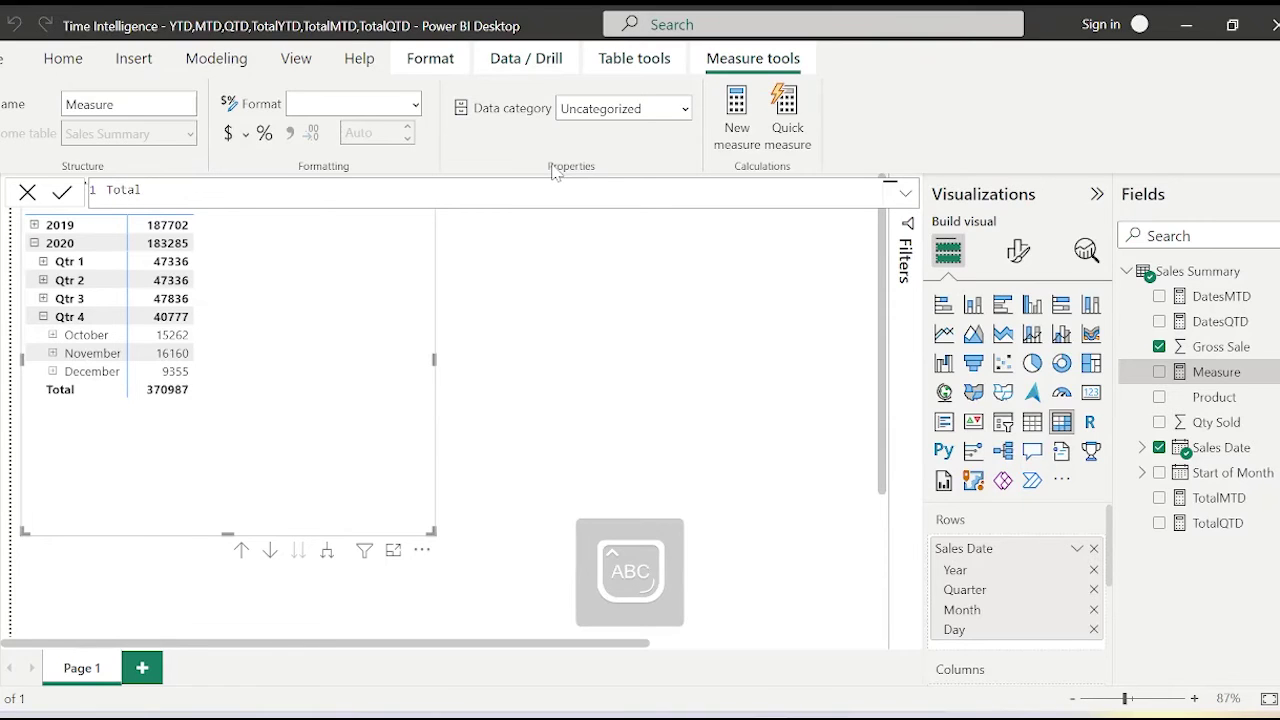
pyautogui.write('otalYTD =TOT')
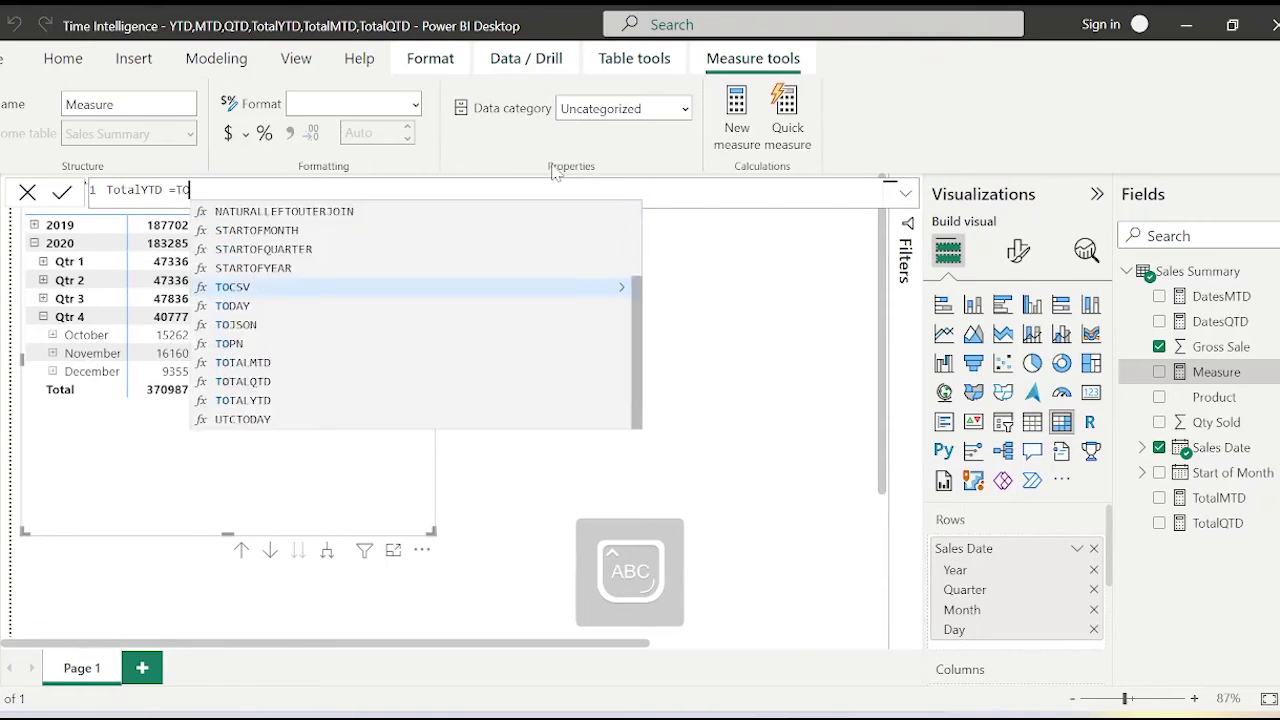
pyautogui.press('Down')
pyautogui.press('Down')
pyautogui.press('Down')
pyautogui.press('Down')
pyautogui.press('Down')
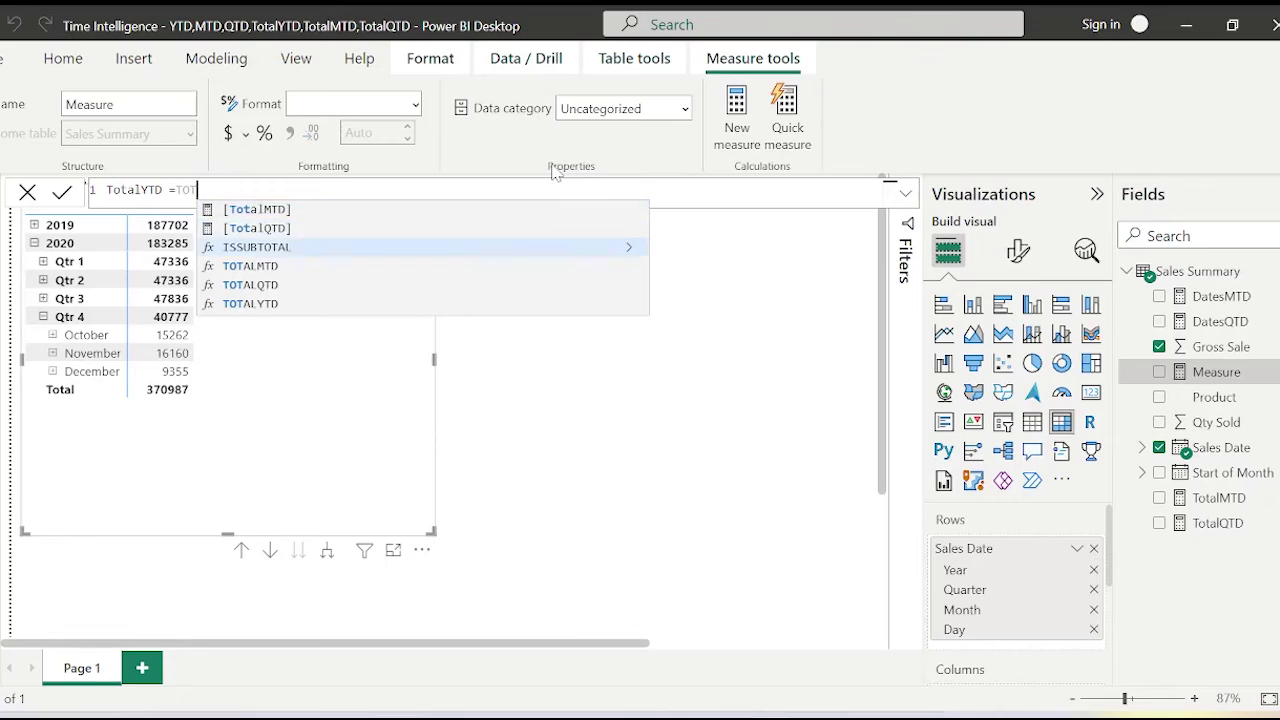
pyautogui.press('Tab')
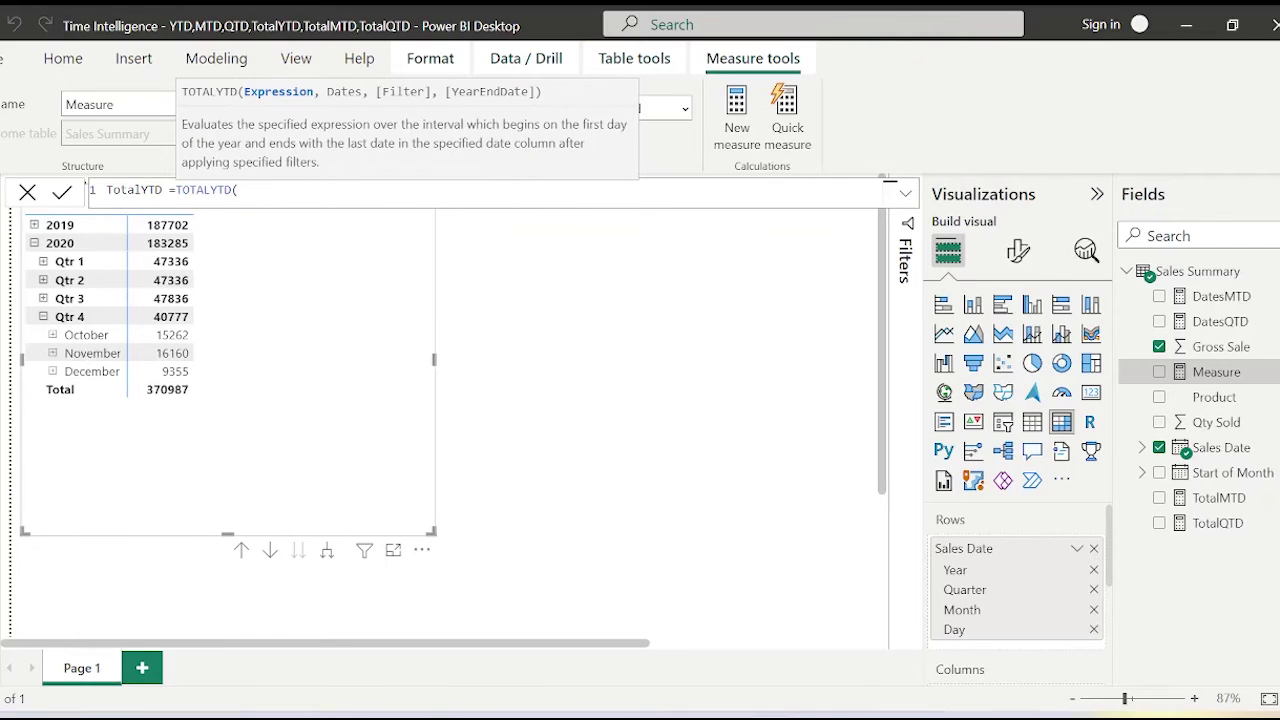
# Enter SUM('Sales Summary'[Gross Sale]) as the expression of the TOTALYTD function
pyautogui.write('SUM')
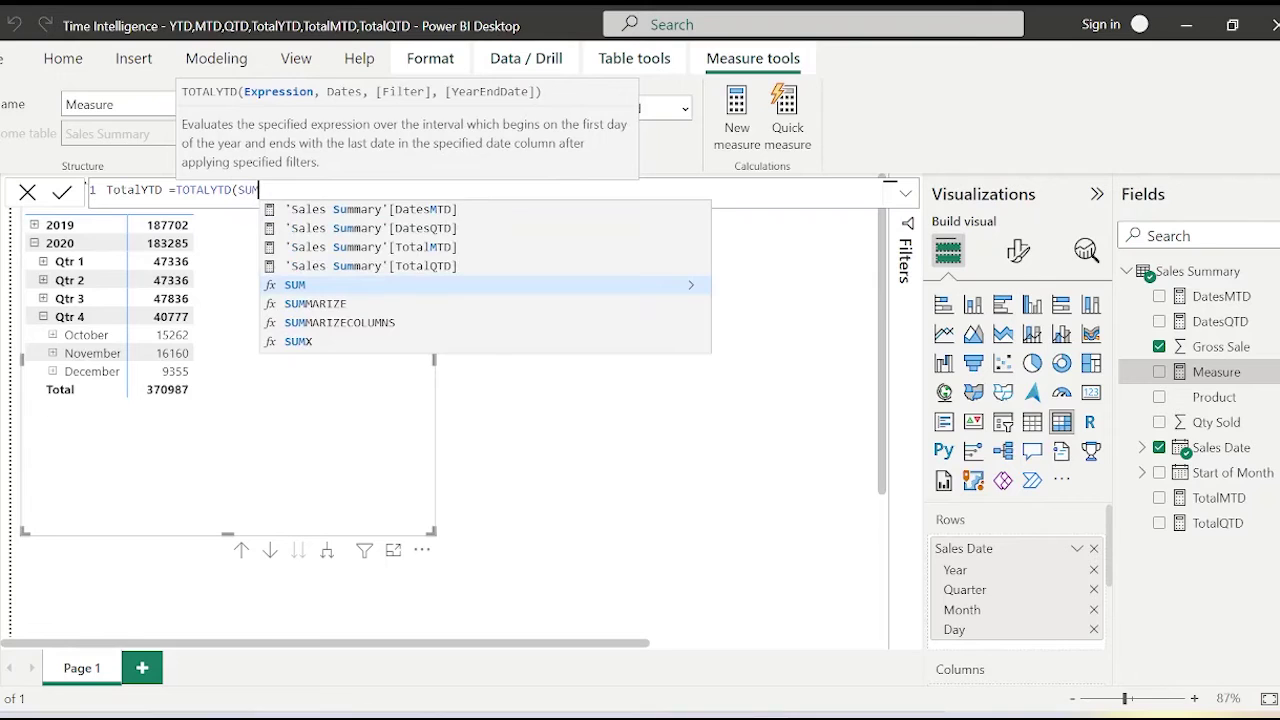
pyautogui.write('(')
pyautogui.press('Down')
pyautogui.press('Down')
pyautogui.press('Up')
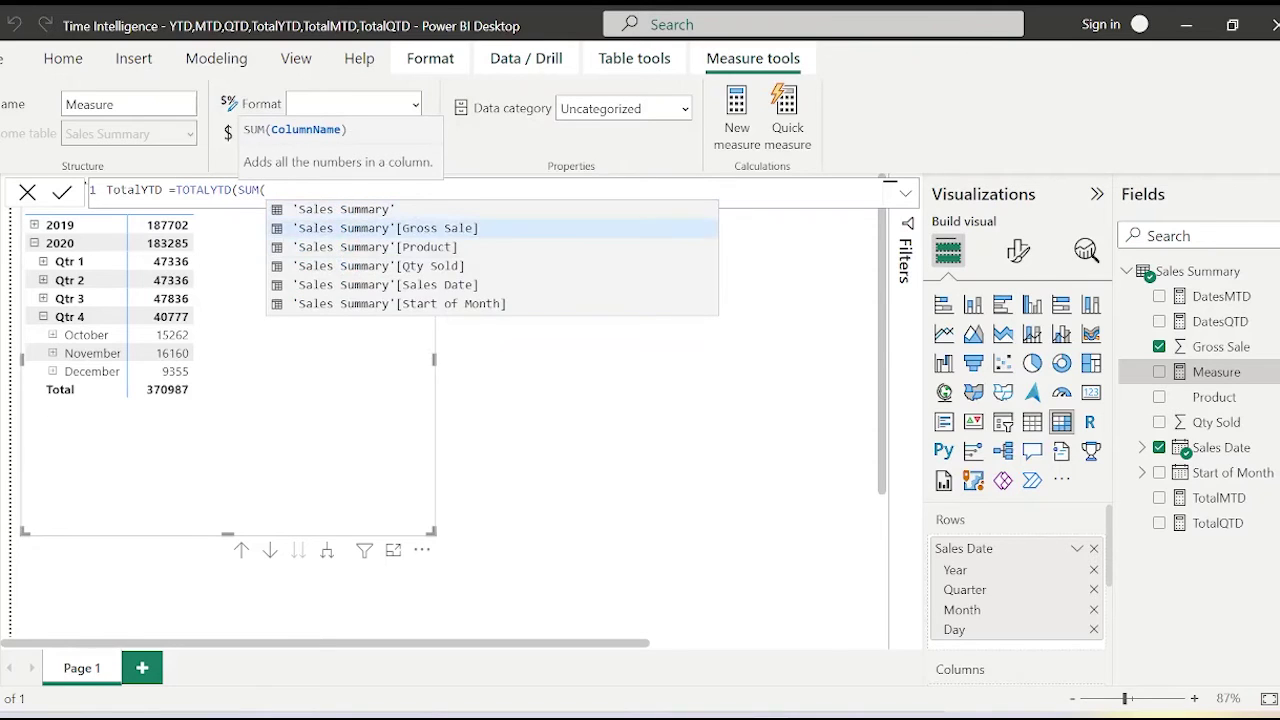
pyautogui.press('Tab')
pyautogui.write(')')
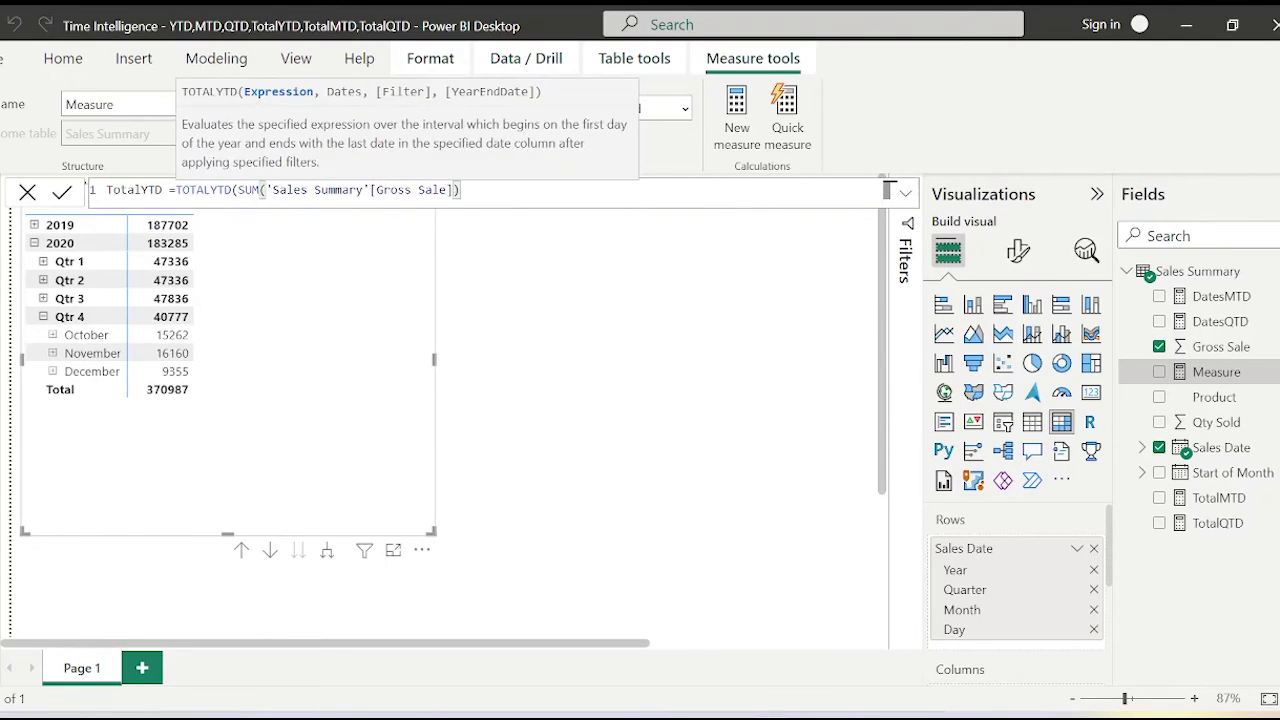
# Complete the TotalYTD formula with 'Sales Summary'[Sales Date].[Date] as its dates argument, commit the measure and close the formula editor
pyautogui.write(',SALE')
pyautogui.press('Down')
pyautogui.press('Down')
pyautogui.press('Down')
pyautogui.press('Tab')
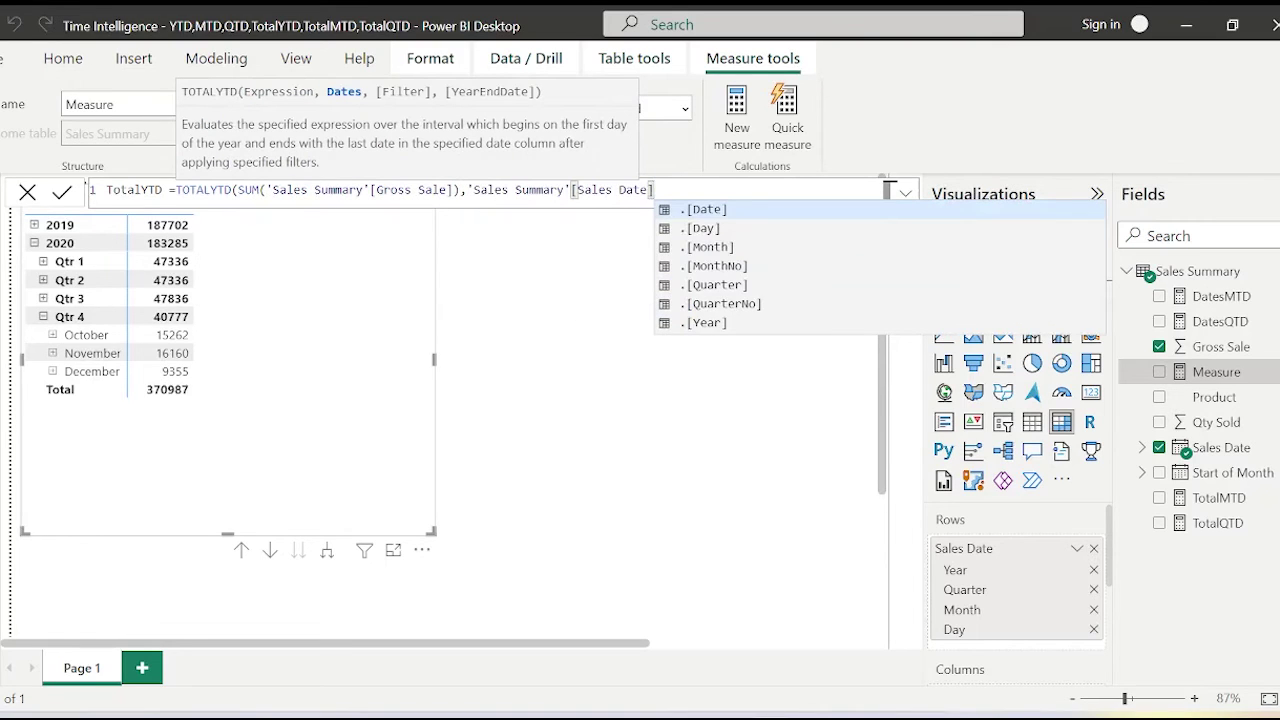
pyautogui.press('Tab')
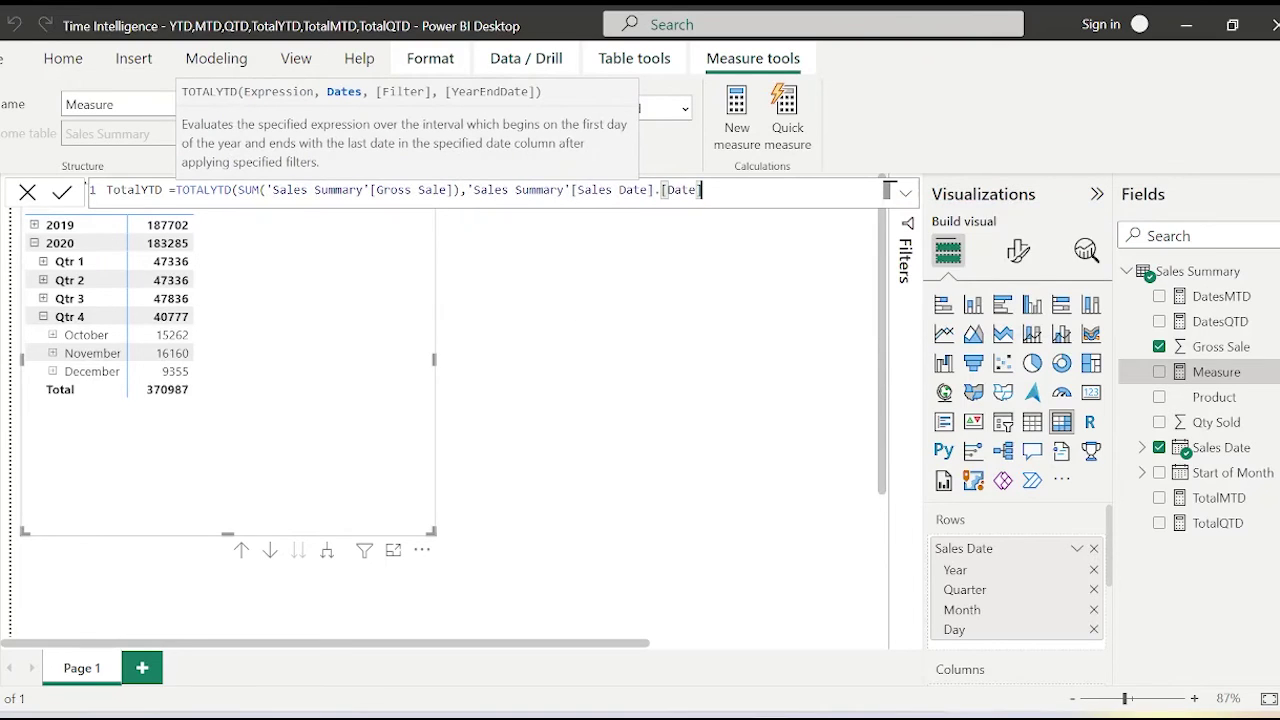
pyautogui.write(')')
pyautogui.press('Return')
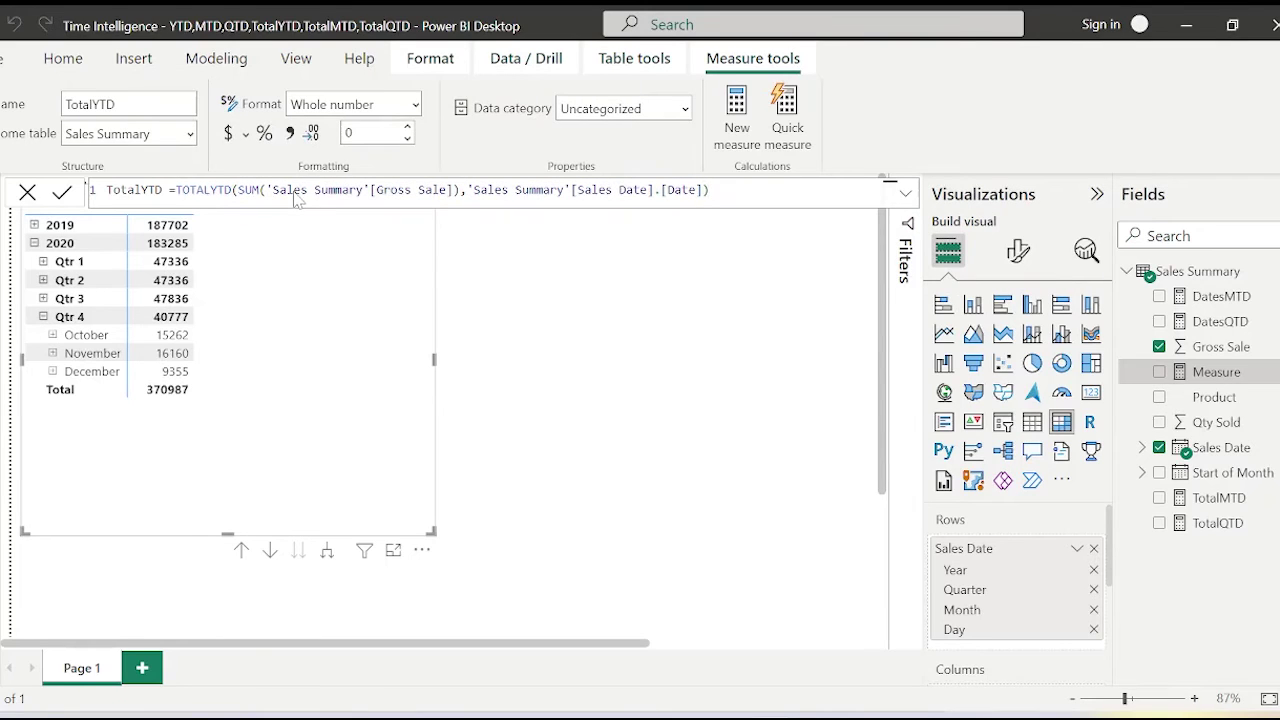
pyautogui.click(28, 200)
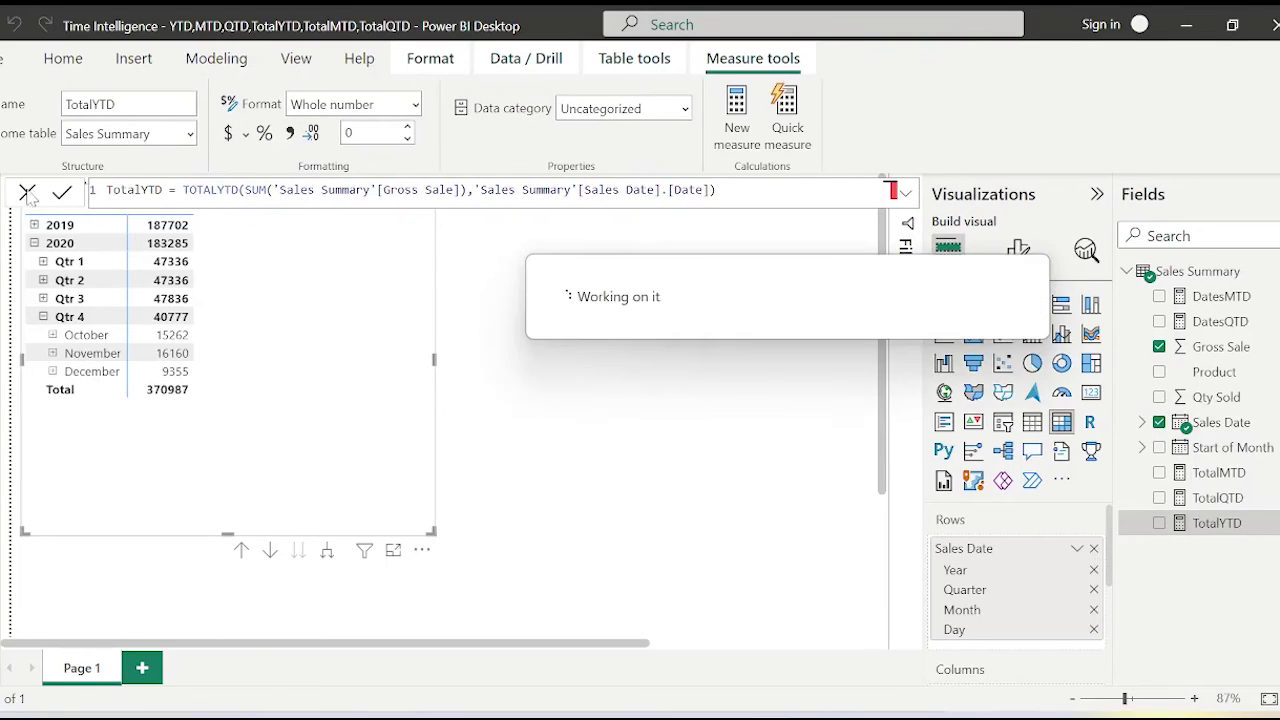
# Create another measure named DatesYTD and start its formula with the CALCULATE function
pyautogui.click(741, 130)
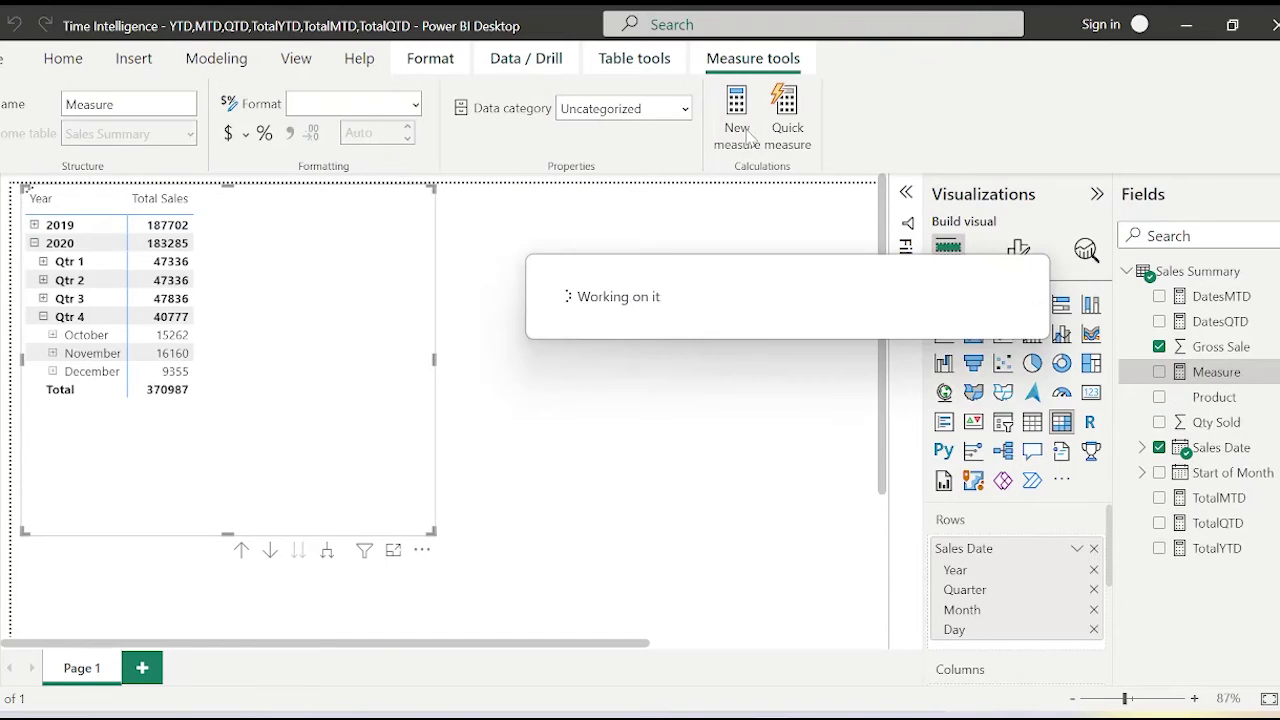
pyautogui.press('BackSpace')
pyautogui.press('capslock')
pyautogui.write('D')
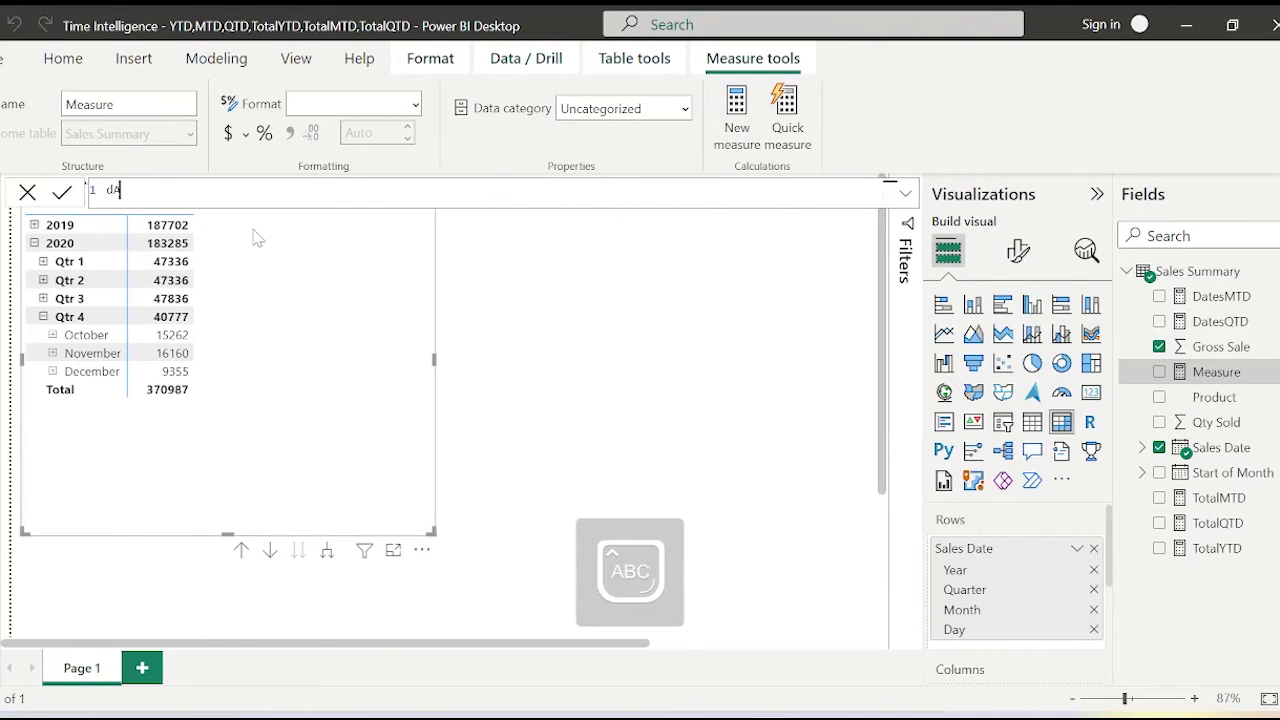
pyautogui.press('BackSpace')
pyautogui.press('BackSpace')
pyautogui.press('capslock')
pyautogui.write('D')
pyautogui.press('capslock')
pyautogui.write('YTD =CALCULATE(')
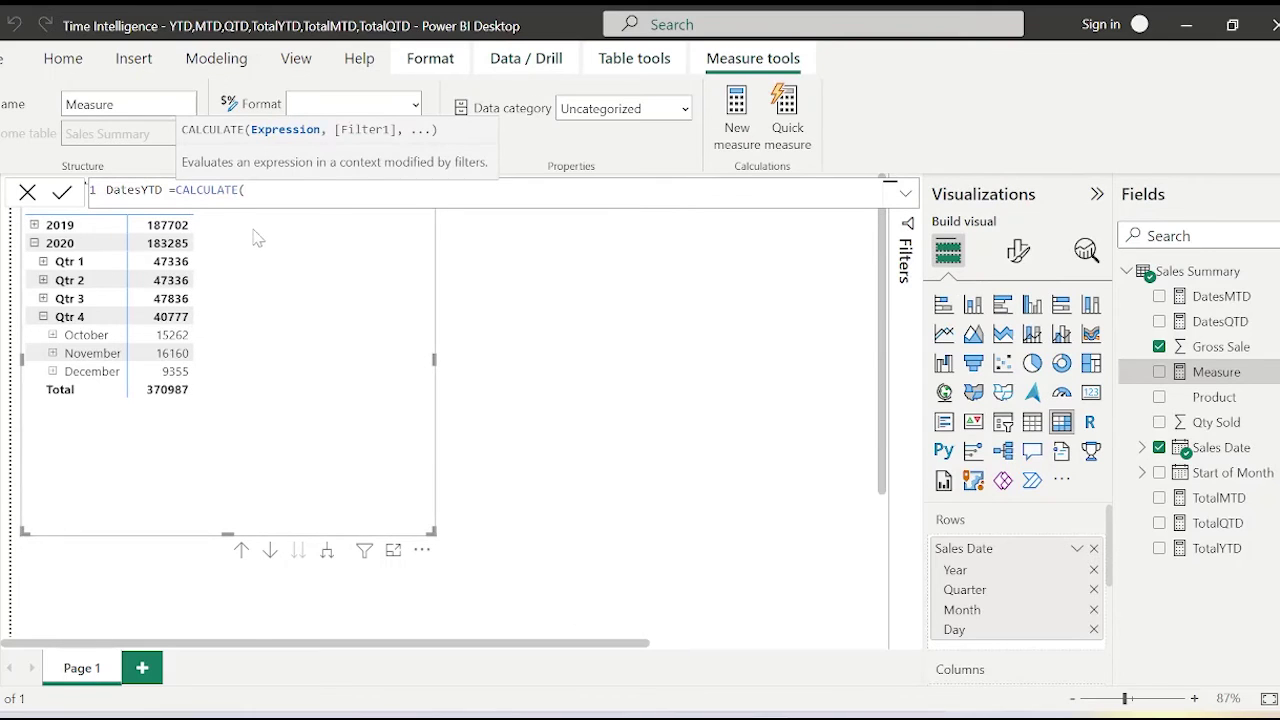
# Enter SUM('Sales Summary'[Gross Sale]) as the CALCULATE expression of the DatesYTD measure
pyautogui.write('SUM(')
pyautogui.press('Down')
pyautogui.press('Down')
pyautogui.press('Up')
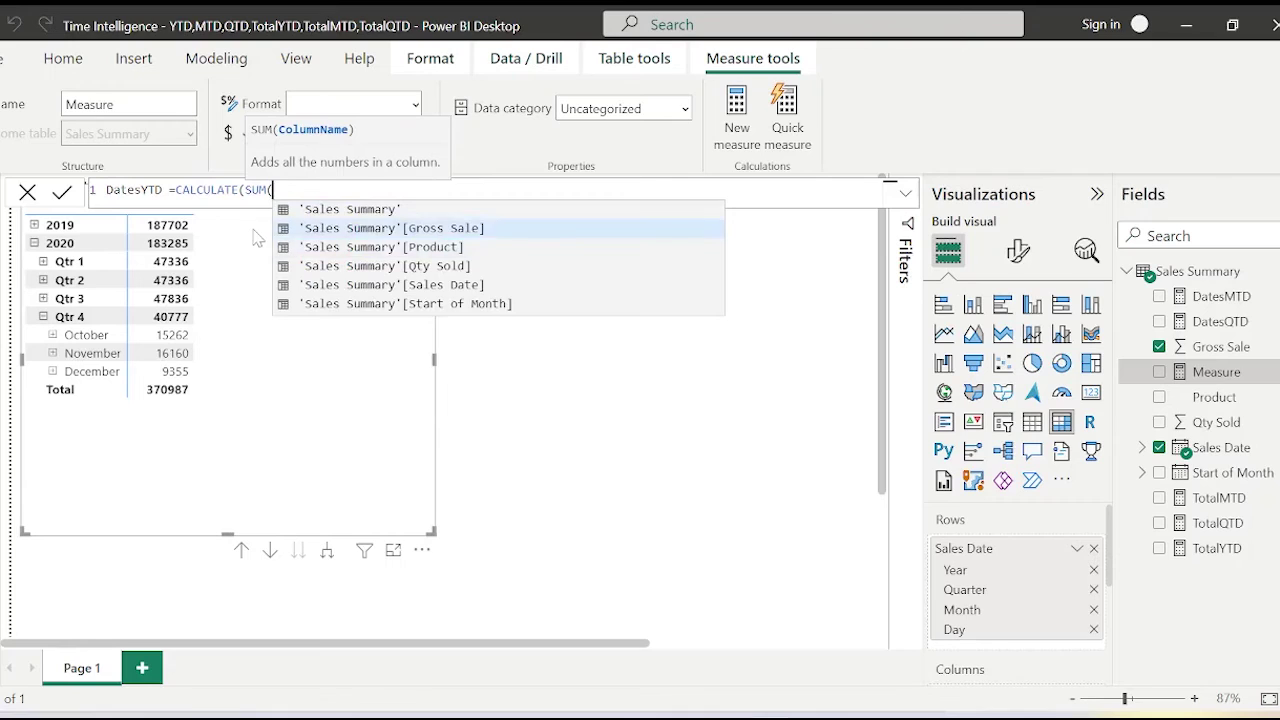
pyautogui.press('Tab')
pyautogui.write(')')
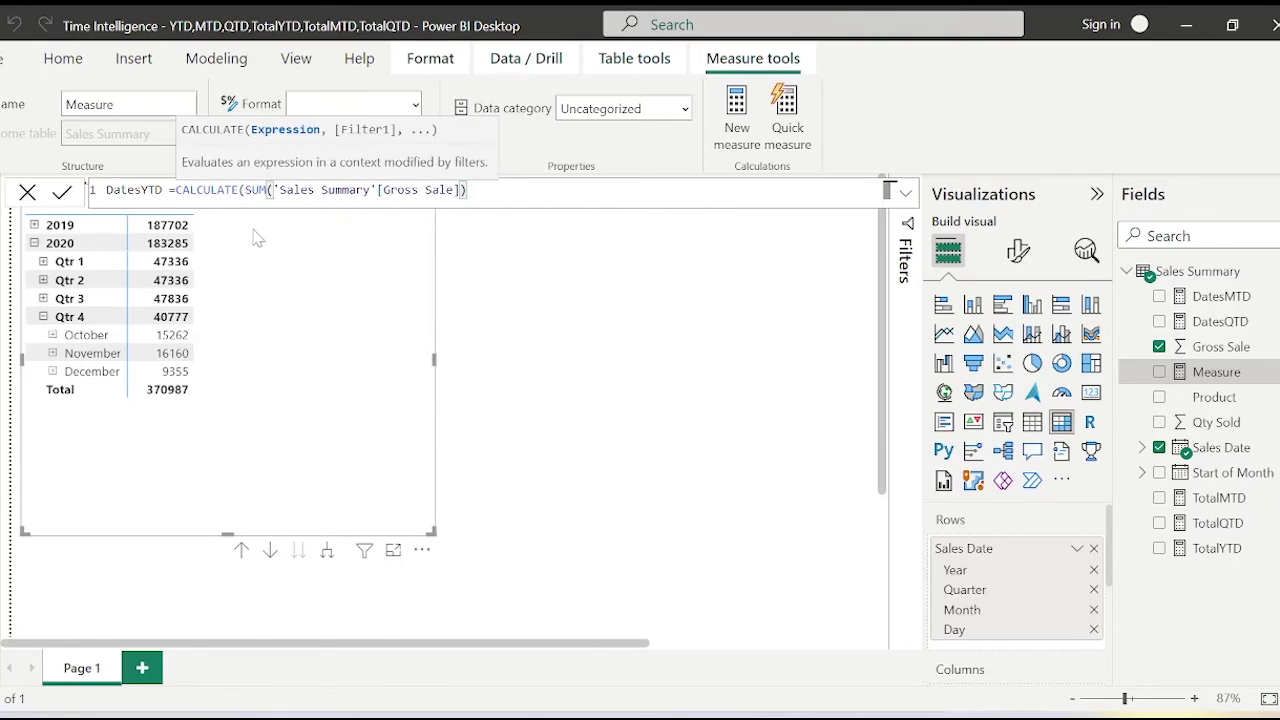
# Complete the DatesYTD formula with DATESYTD('Sales Summary'[Sales Date].[Date]) as the CALCULATE filter, commit the measure and close the formula editor
pyautogui.write(',DATES')
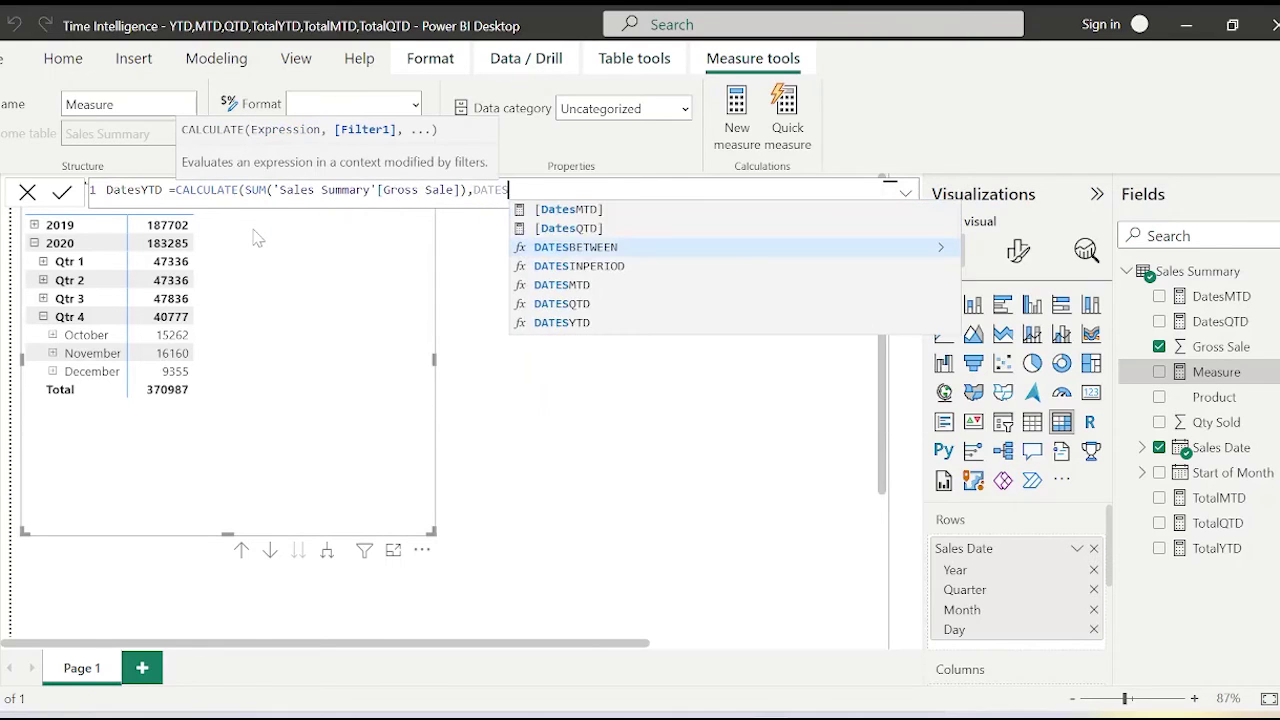
pyautogui.write('YTD(')
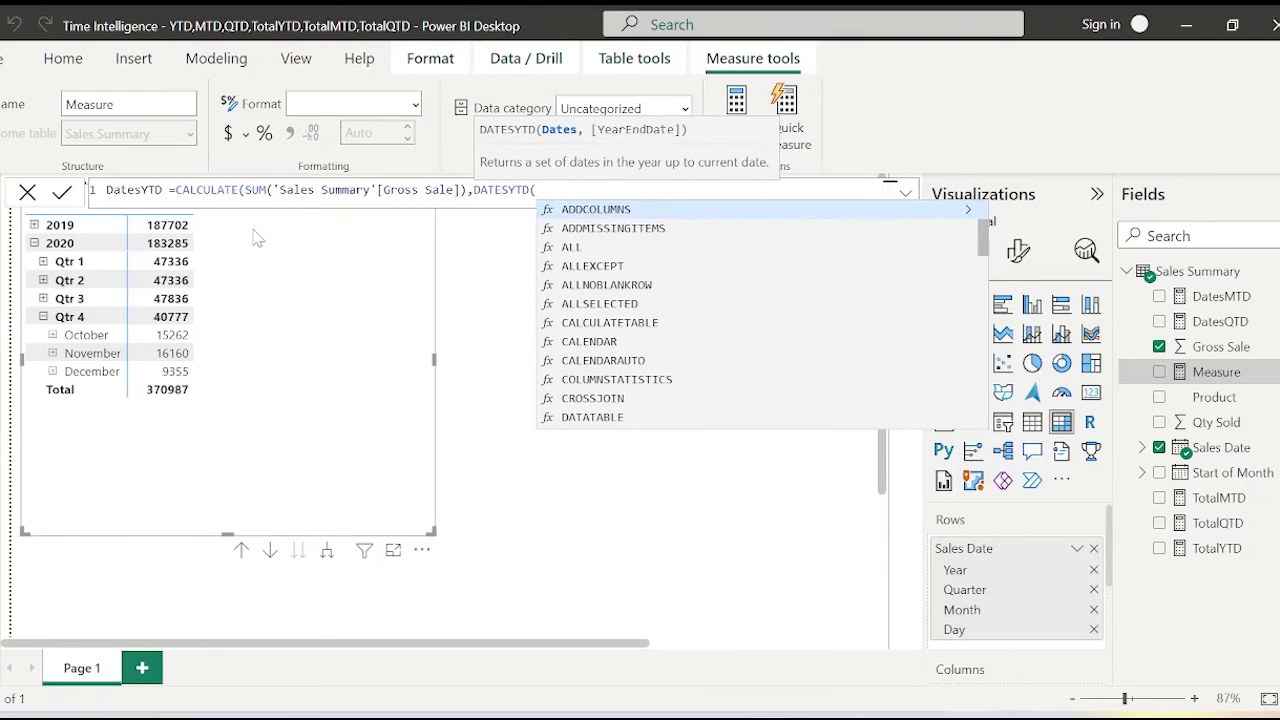
pyautogui.write('SALE')
pyautogui.press('Down')
pyautogui.press('Down')
pyautogui.press('Down')
pyautogui.press('Down')
pyautogui.press('Down')
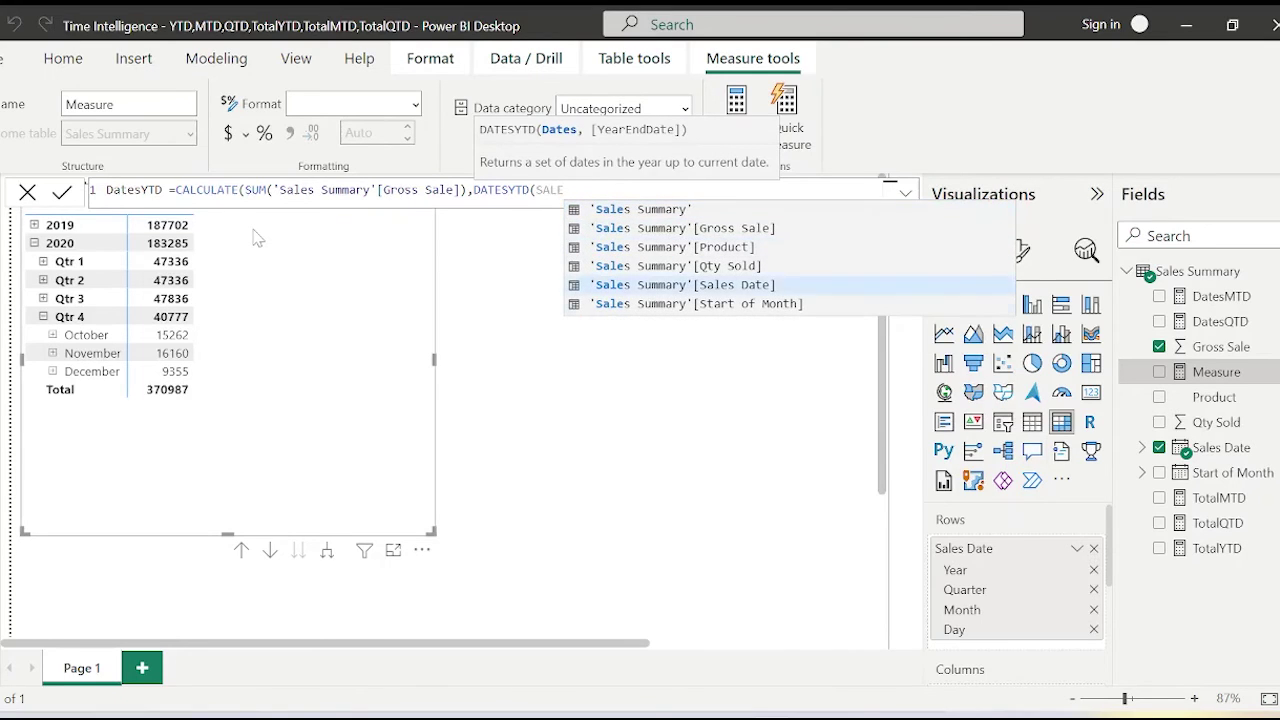
pyautogui.press('Up')
pyautogui.press('Tab')
pyautogui.press('Tab')
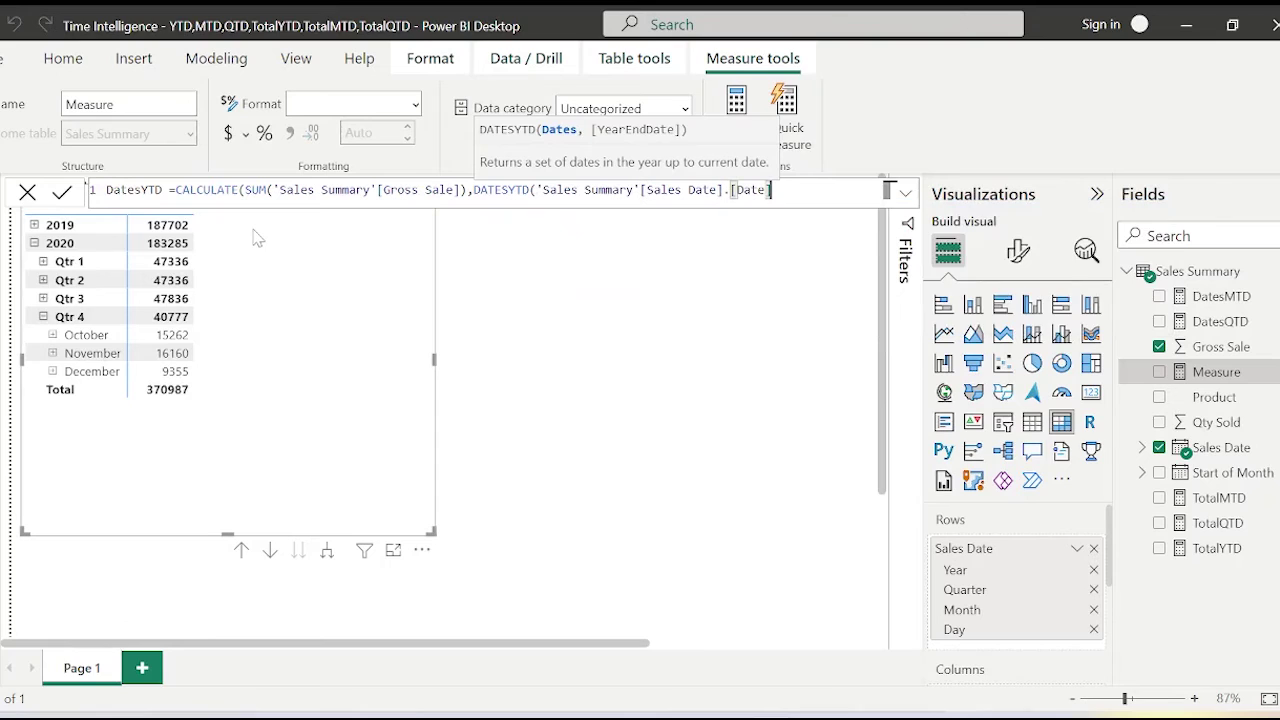
pyautogui.write(')')
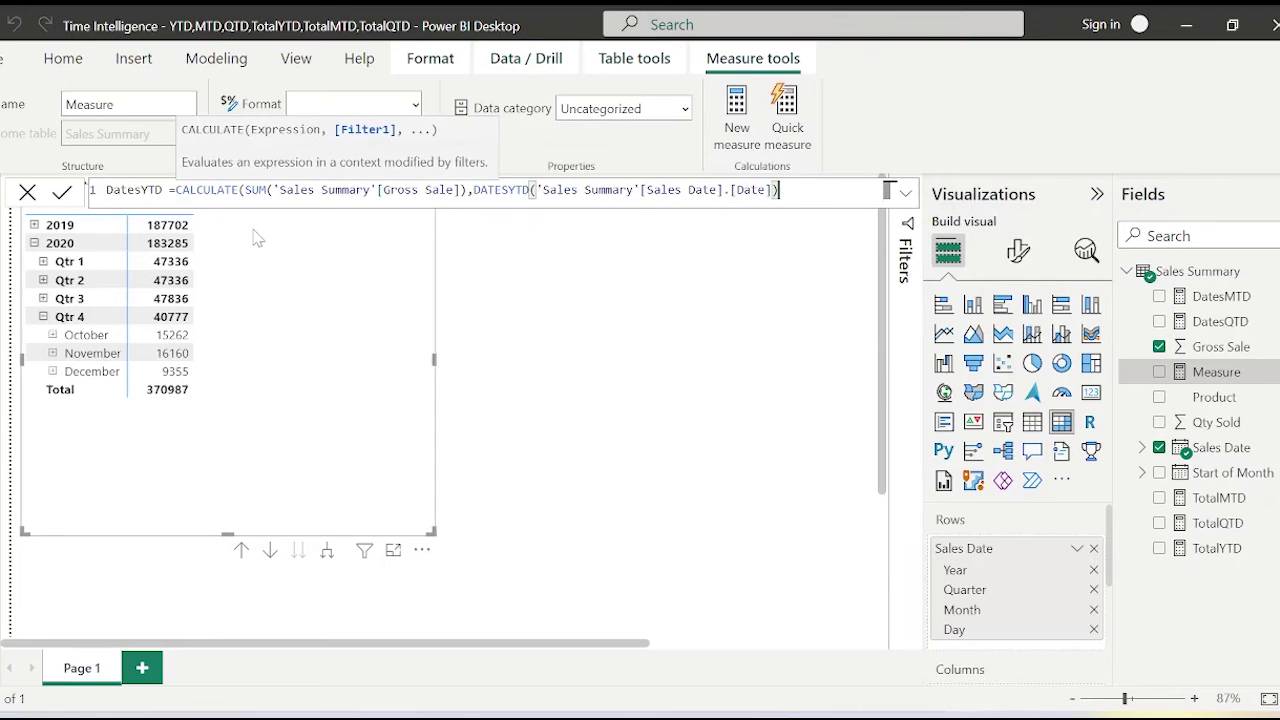
pyautogui.write(')')
pyautogui.press('Return')
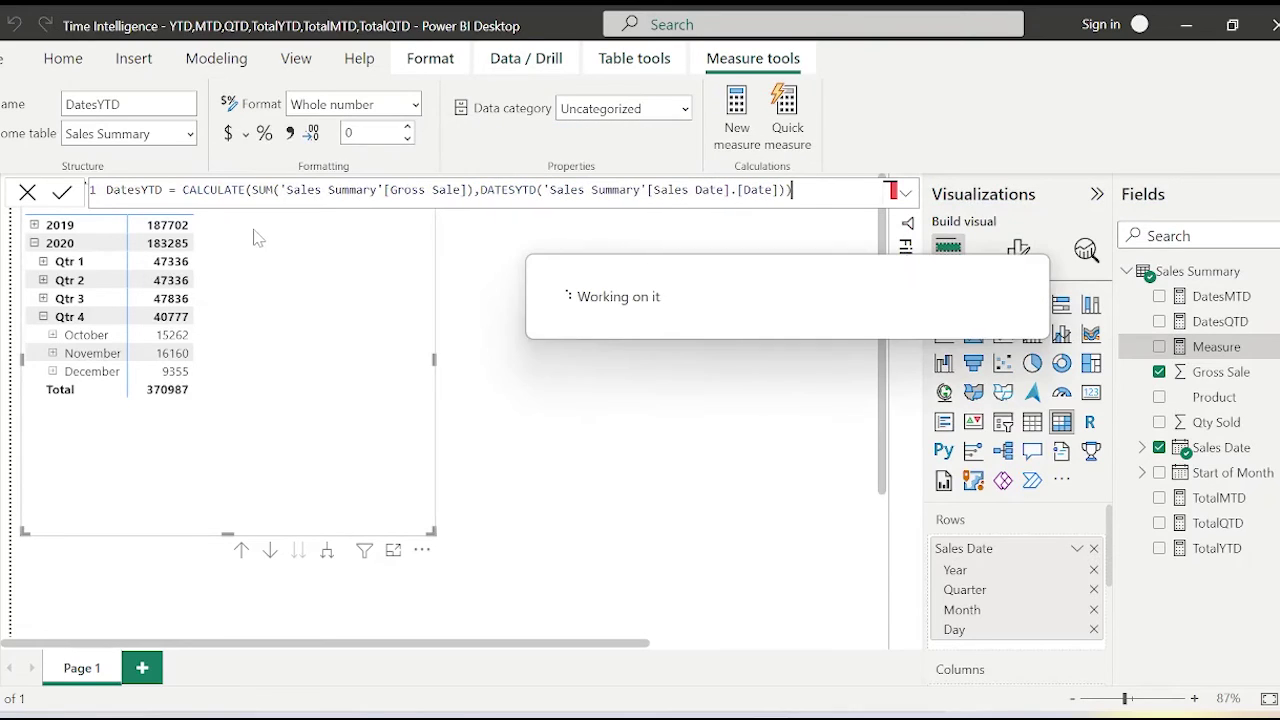
pyautogui.click(27, 194)
# Collapse Qtr 4 of 2020 and add the TotalYTD and DatesYTD measures to the matrix beside Total Sales
pyautogui.click(42, 316)
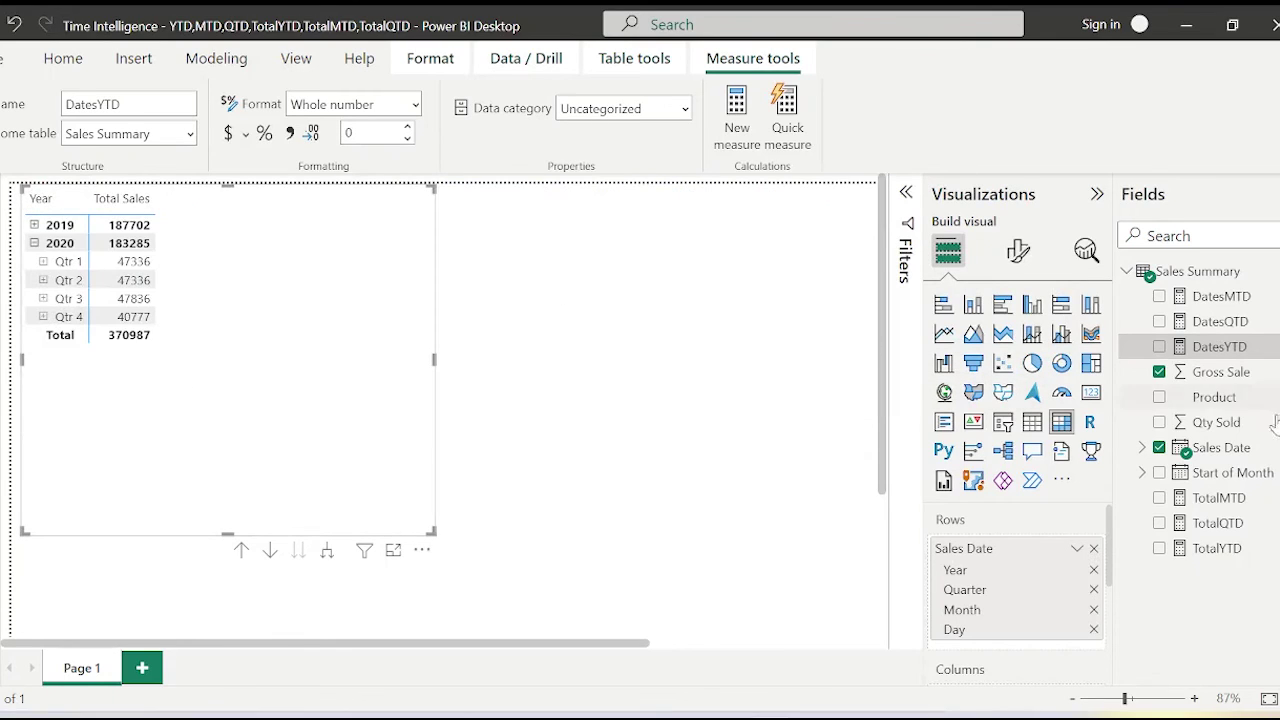
pyautogui.moveTo(1237, 558); pyautogui.dragTo(271, 206)
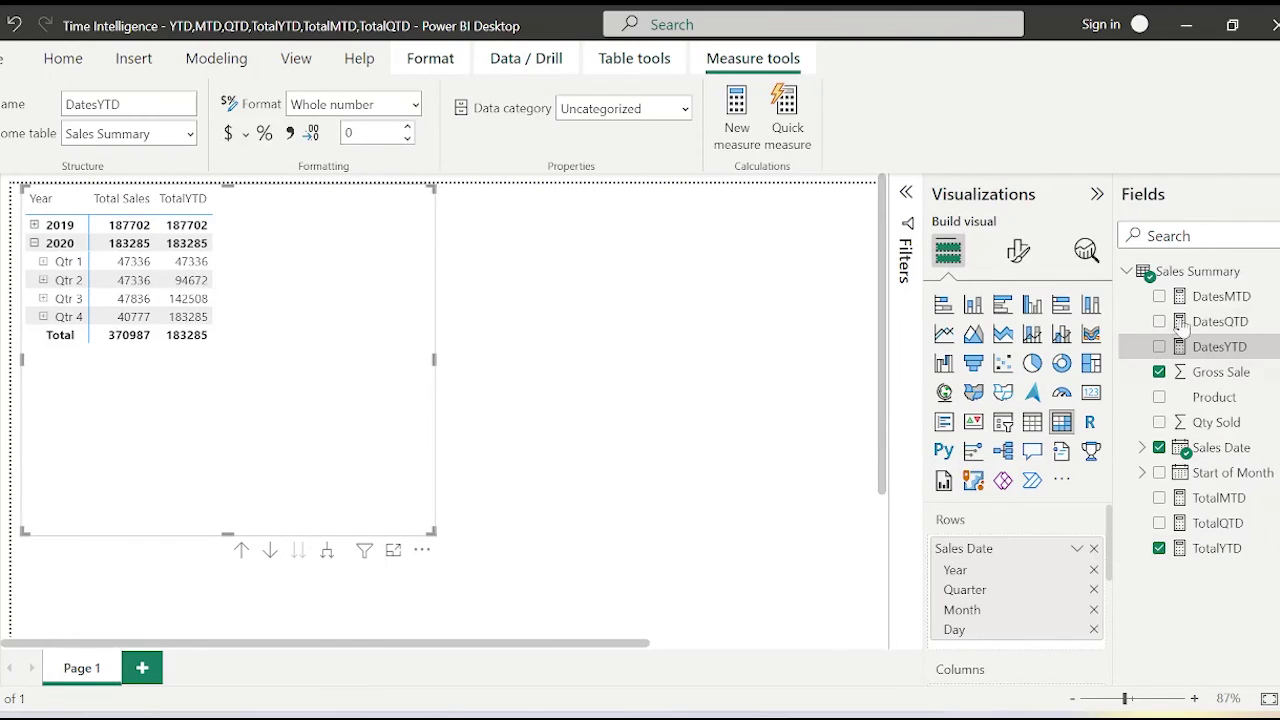
pyautogui.moveTo(1238, 346); pyautogui.dragTo(329, 208)
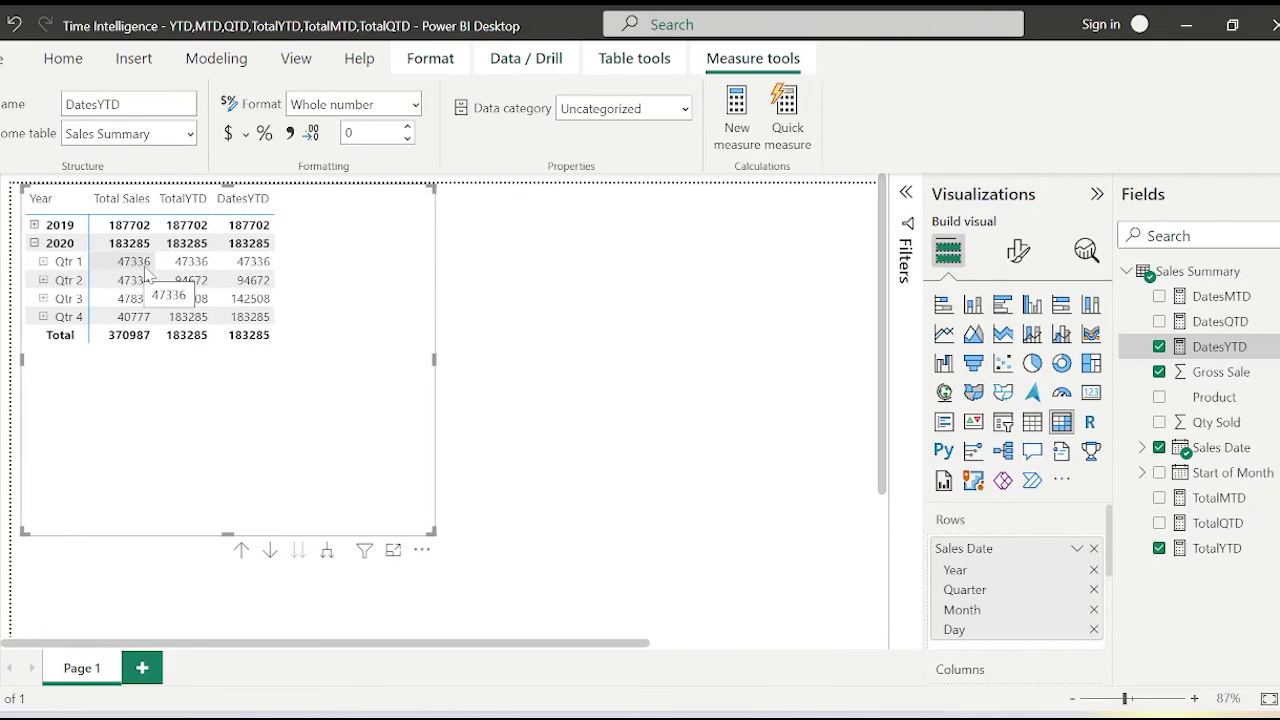
# Expand all four quarters of 2020 in the matrix to compare TotalYTD and DatesYTD by month
pyautogui.click(44, 262)
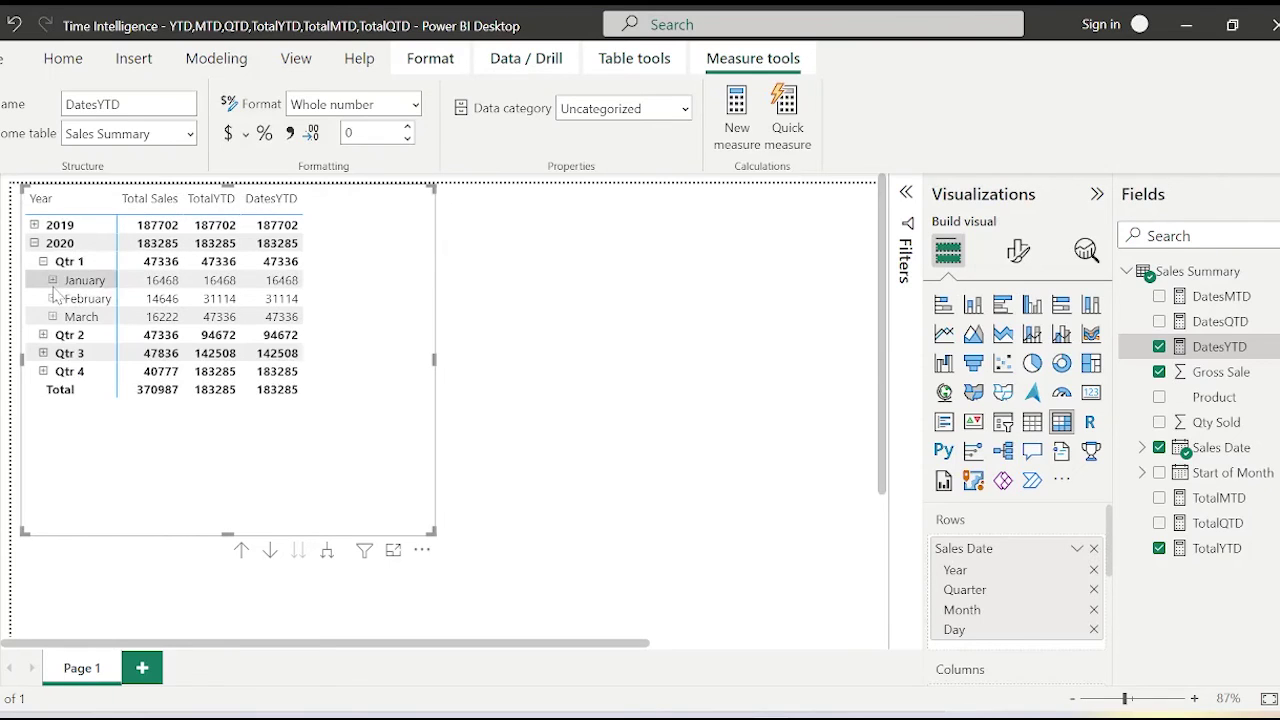
pyautogui.click(43, 335)
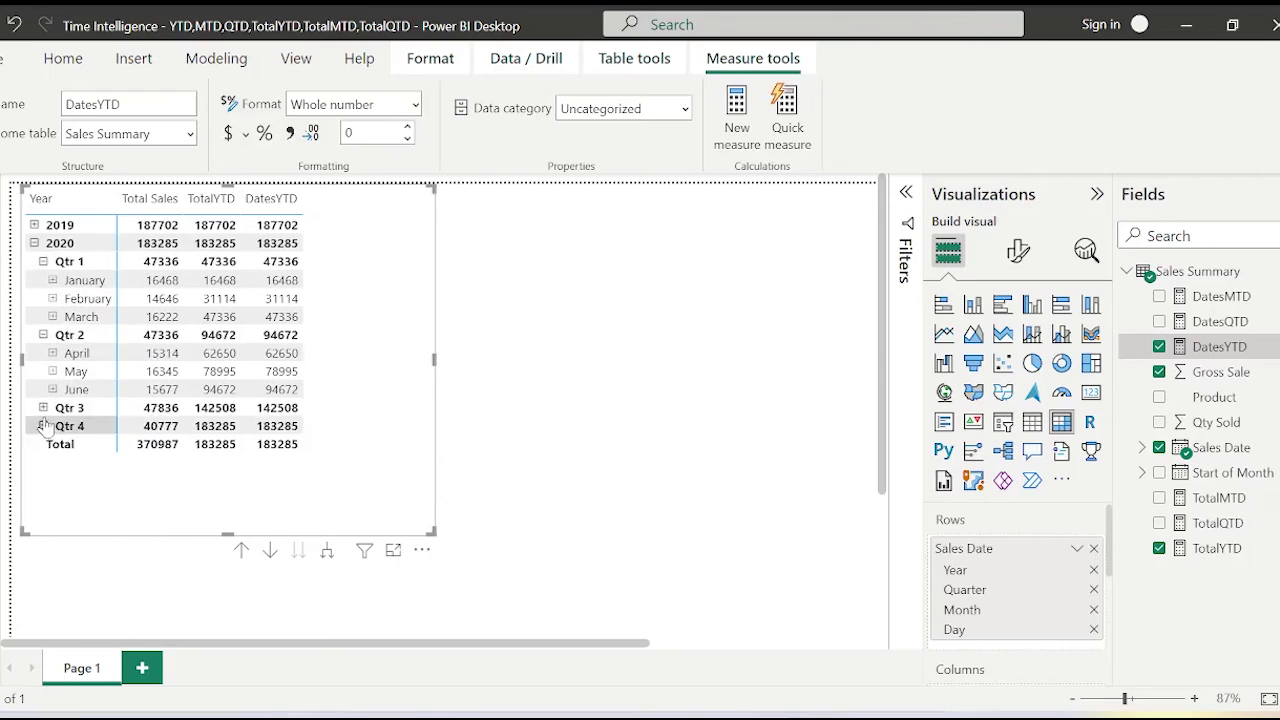
pyautogui.click(43, 408)
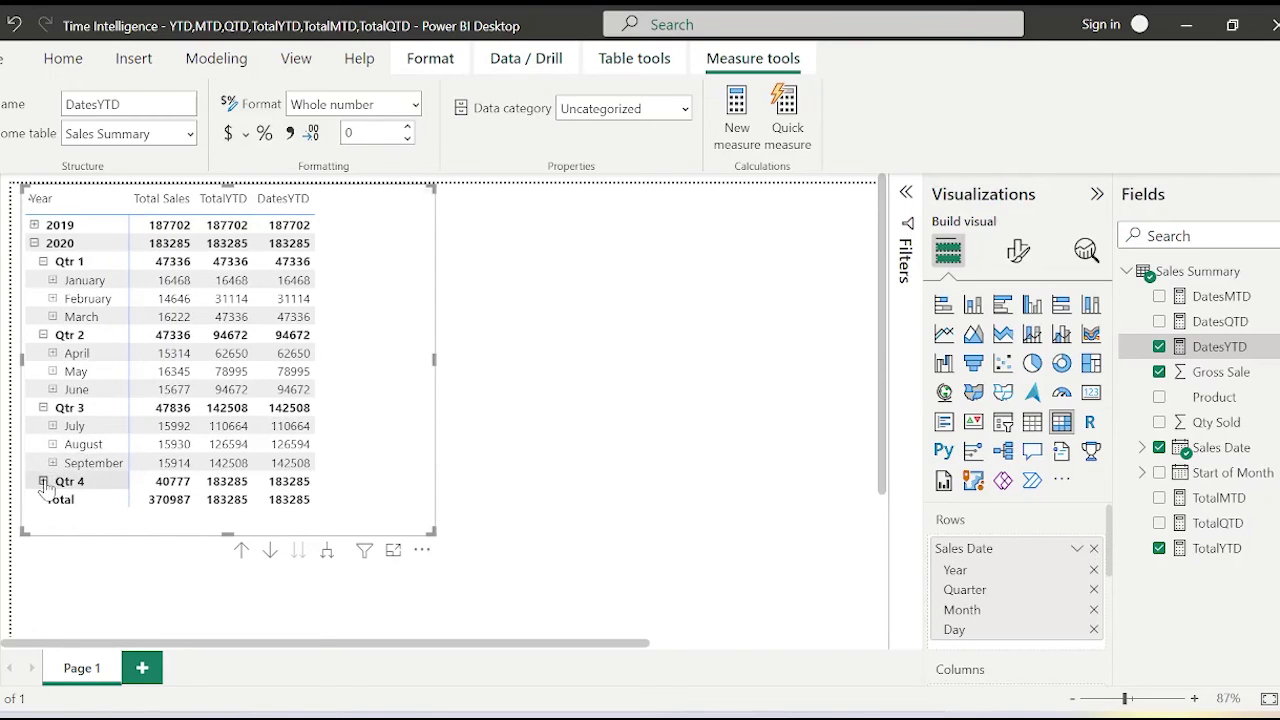
pyautogui.click(43, 481)
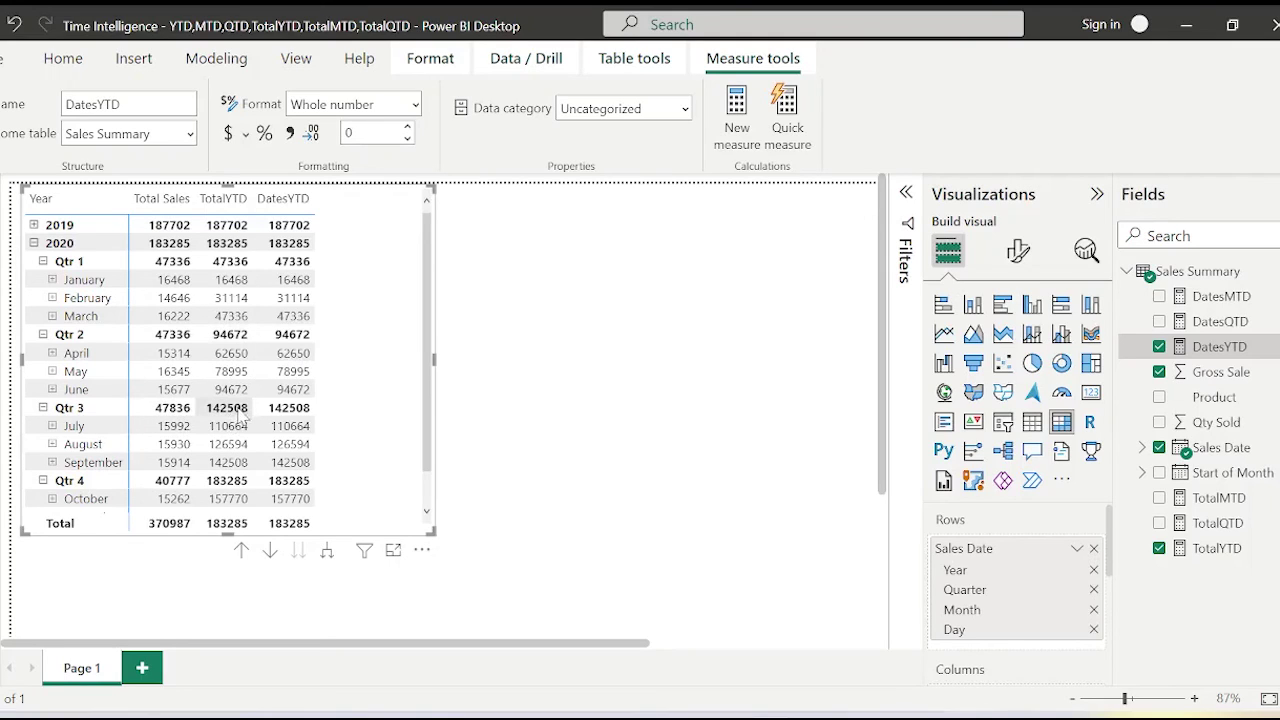
# Expand January, February and March 2020 to their days and examine how the year-to-date values accumulate
pyautogui.click(53, 281)
pyautogui.scroll(-10, 89, 366)
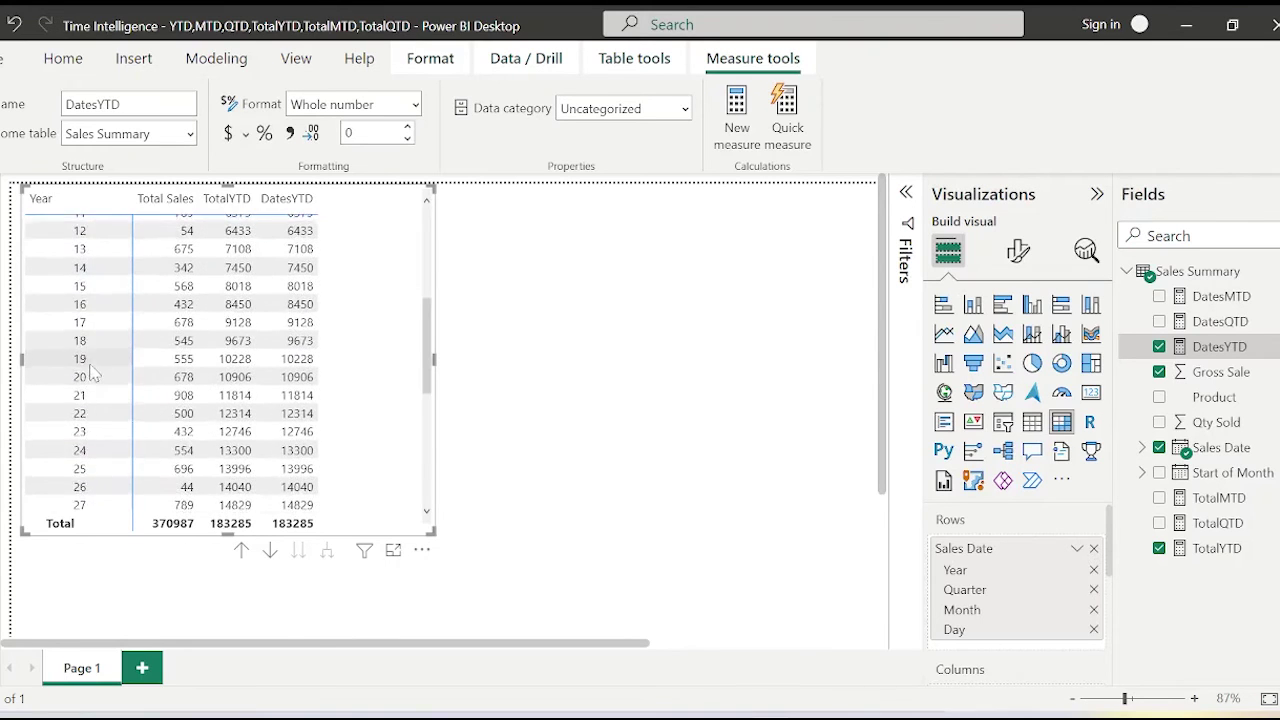
pyautogui.click(52, 332)
pyautogui.scroll(-4, 80, 392)
pyautogui.scroll(-5, 80, 392)
pyautogui.click(52, 383)
pyautogui.scroll(-15, 340, 349)
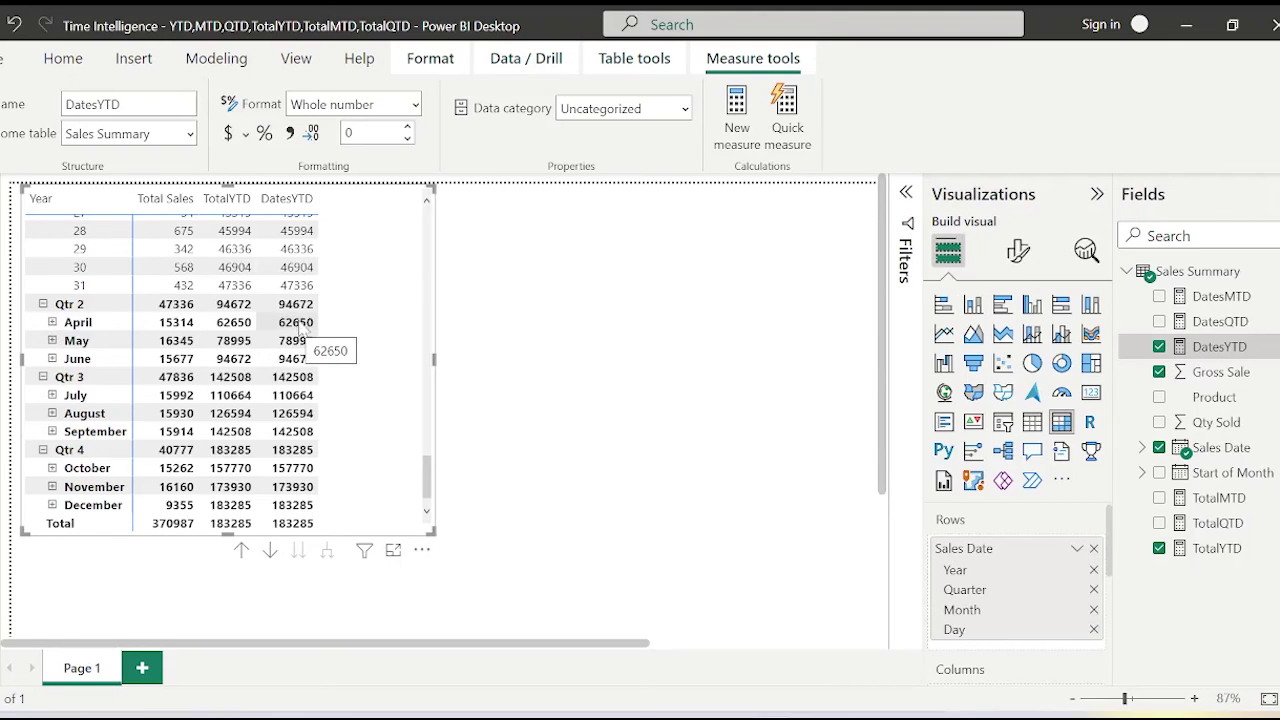
# Collapse January and the four quarters of 2020 so the matrix lists that year by quarter only
pyautogui.scroll(10, 300, 327)
pyautogui.scroll(10, 300, 310)
pyautogui.scroll(5, 250, 378)
pyautogui.click(52, 280)
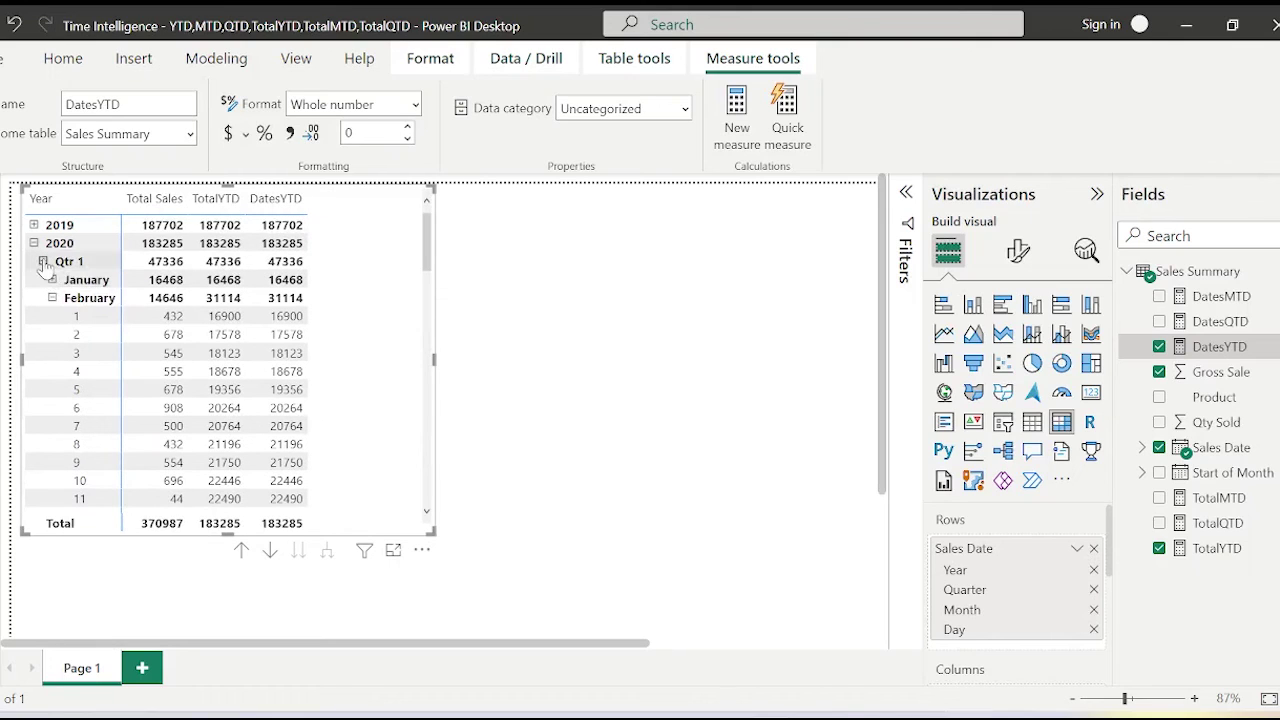
pyautogui.click(43, 262)
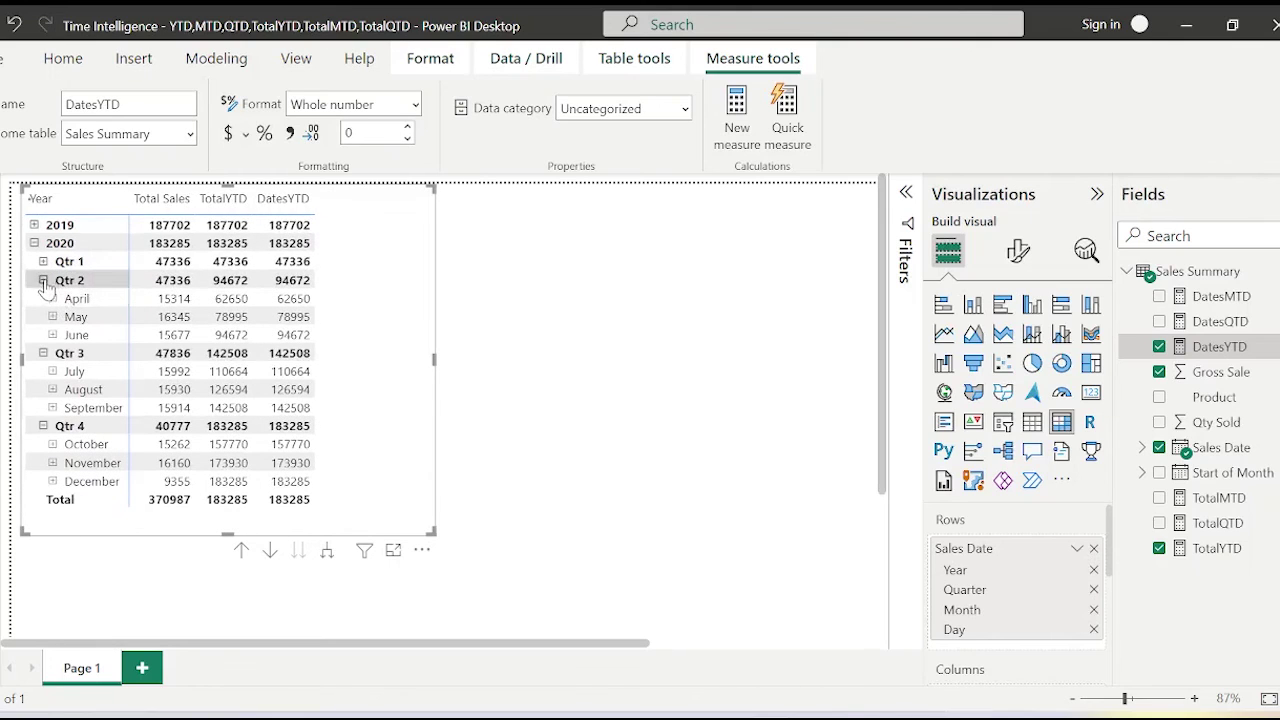
pyautogui.click(43, 281)
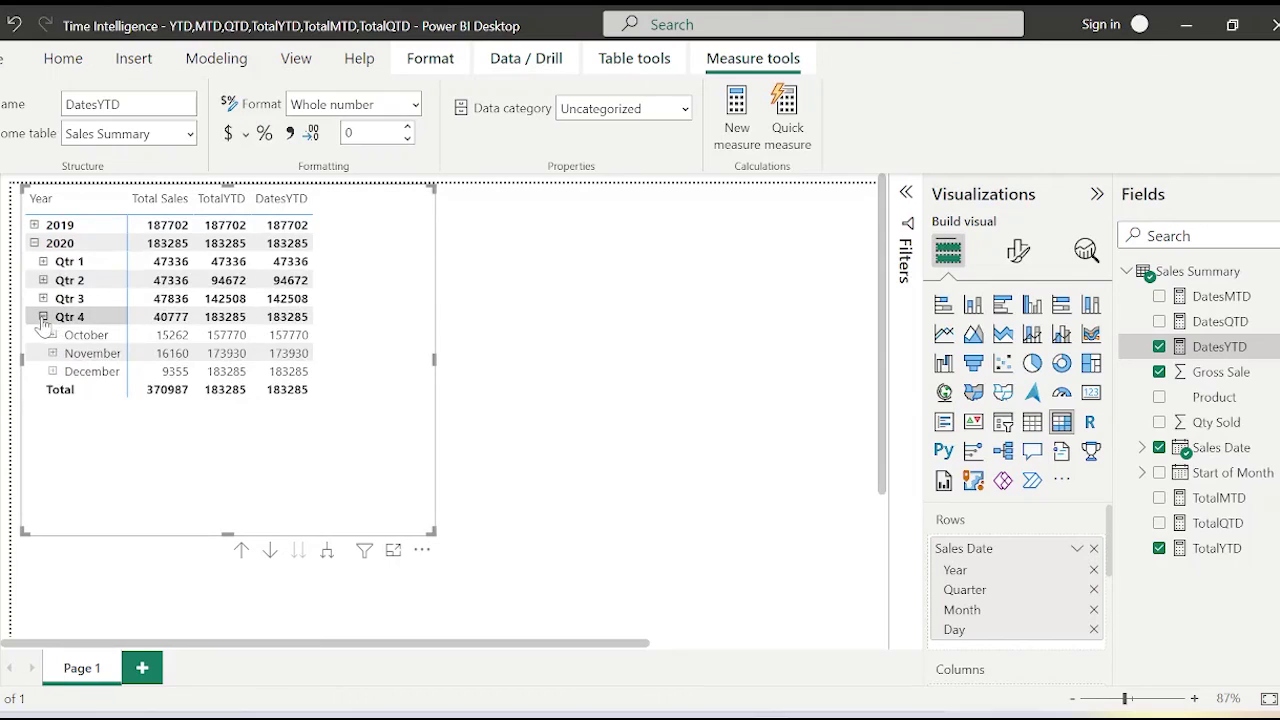
pyautogui.click(43, 316)
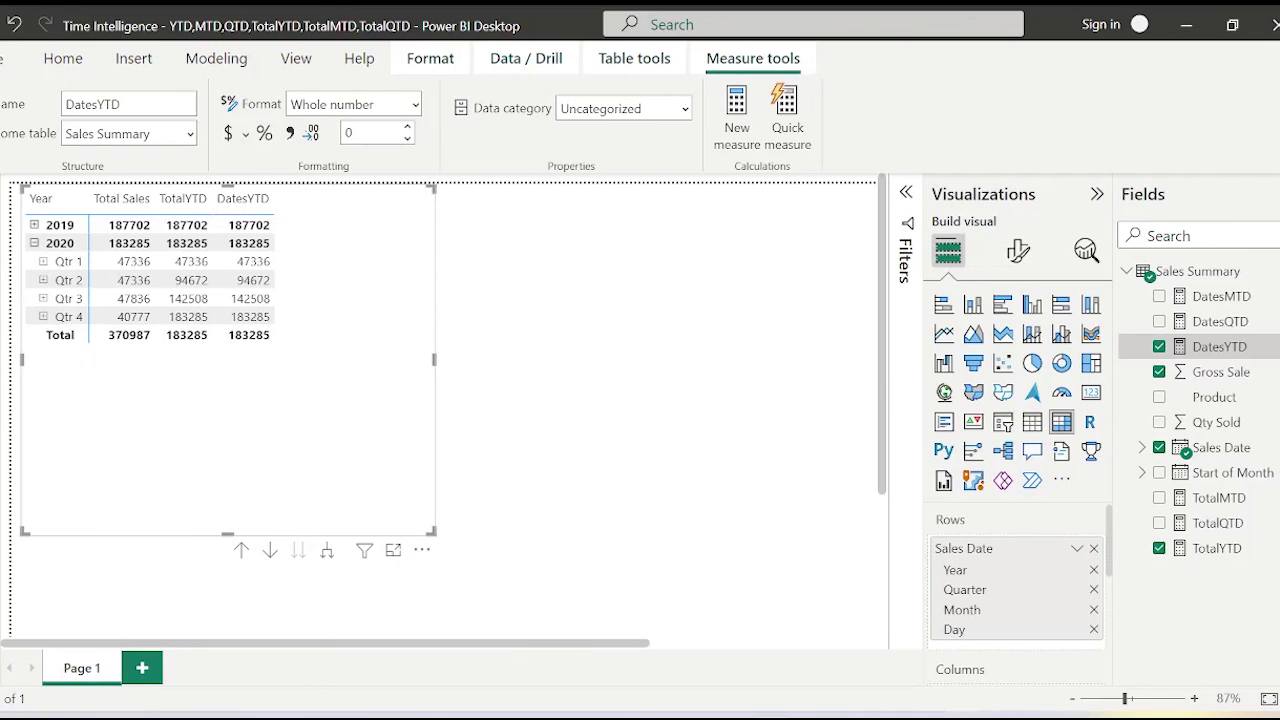
# Switch to the Excel sample workbook and total the 2020 gross sales with =SUM(D367:D720) in the cell below the fourth-quarter sum
pyautogui.hotkey('alt', 'Tab')
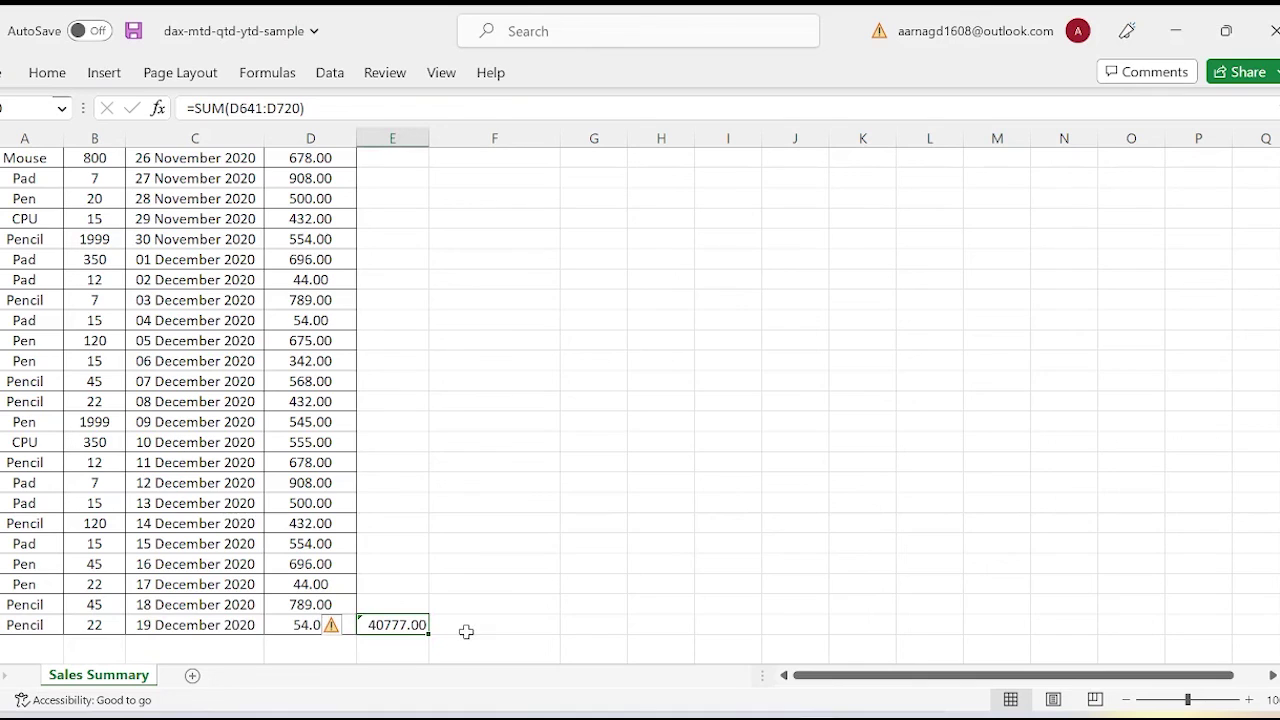
pyautogui.scroll(-1, 463, 631)
pyautogui.click(416, 595)
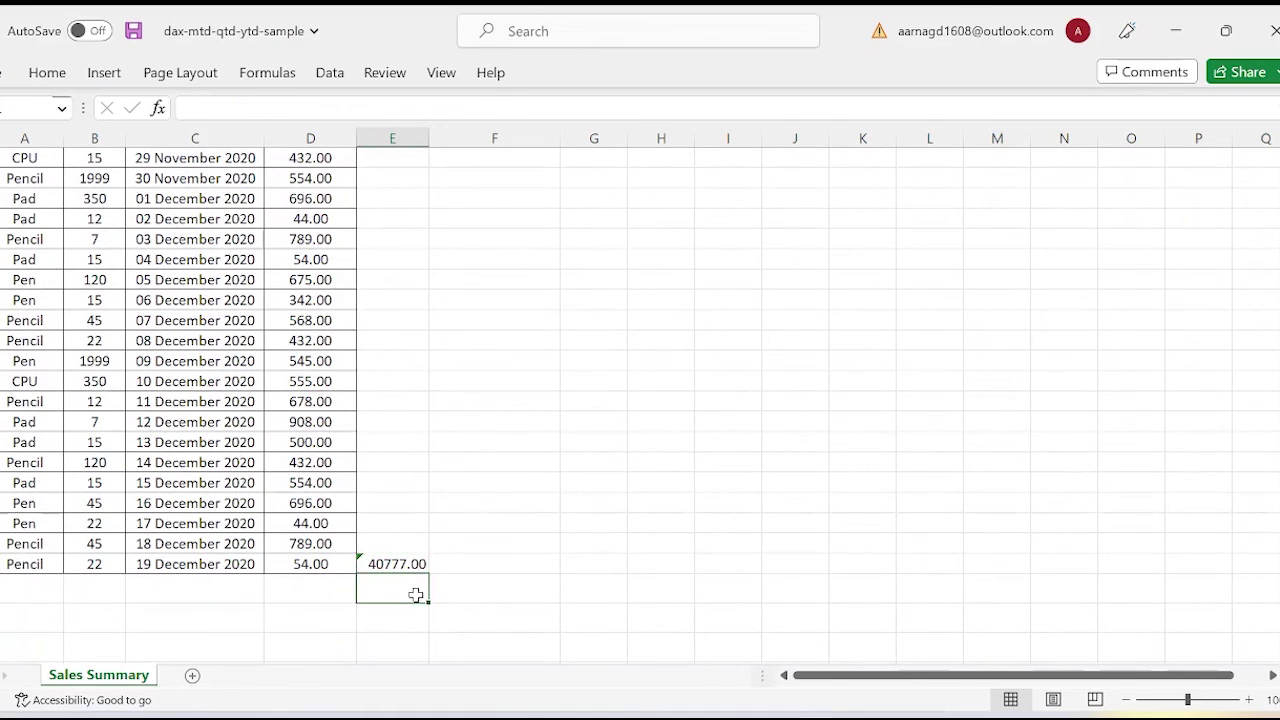
pyautogui.write('=SU')
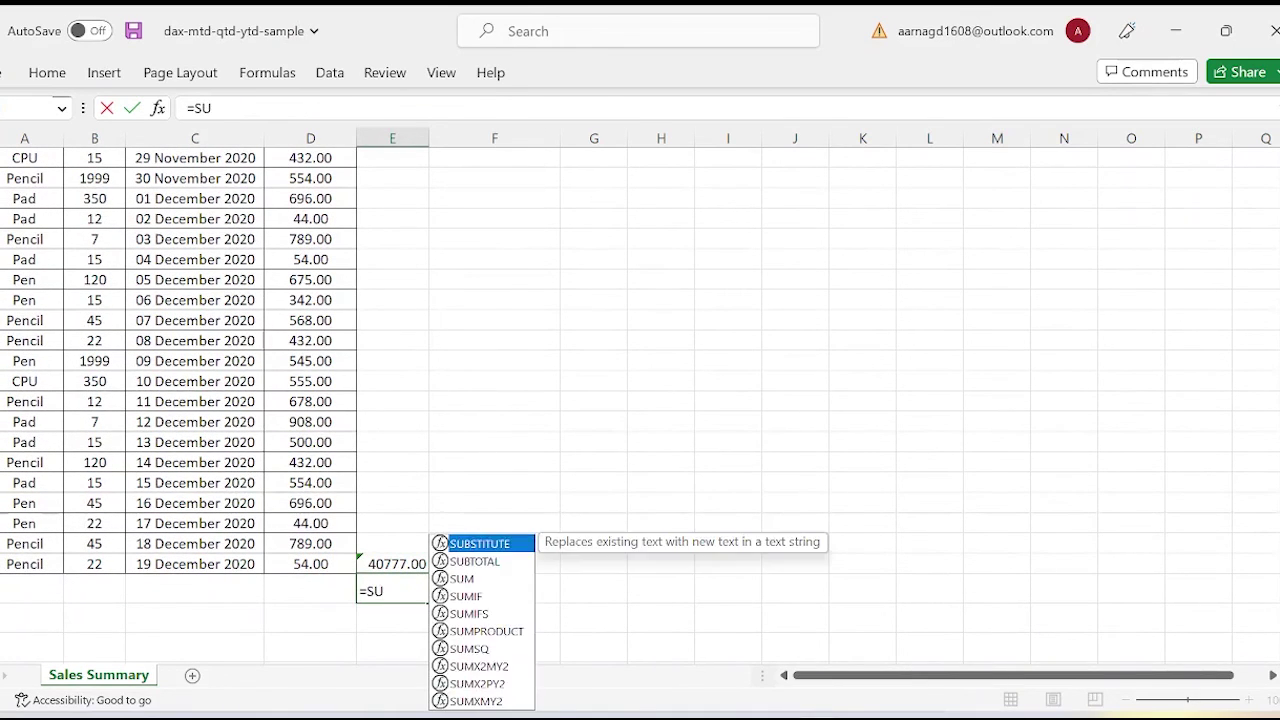
pyautogui.write('M(')
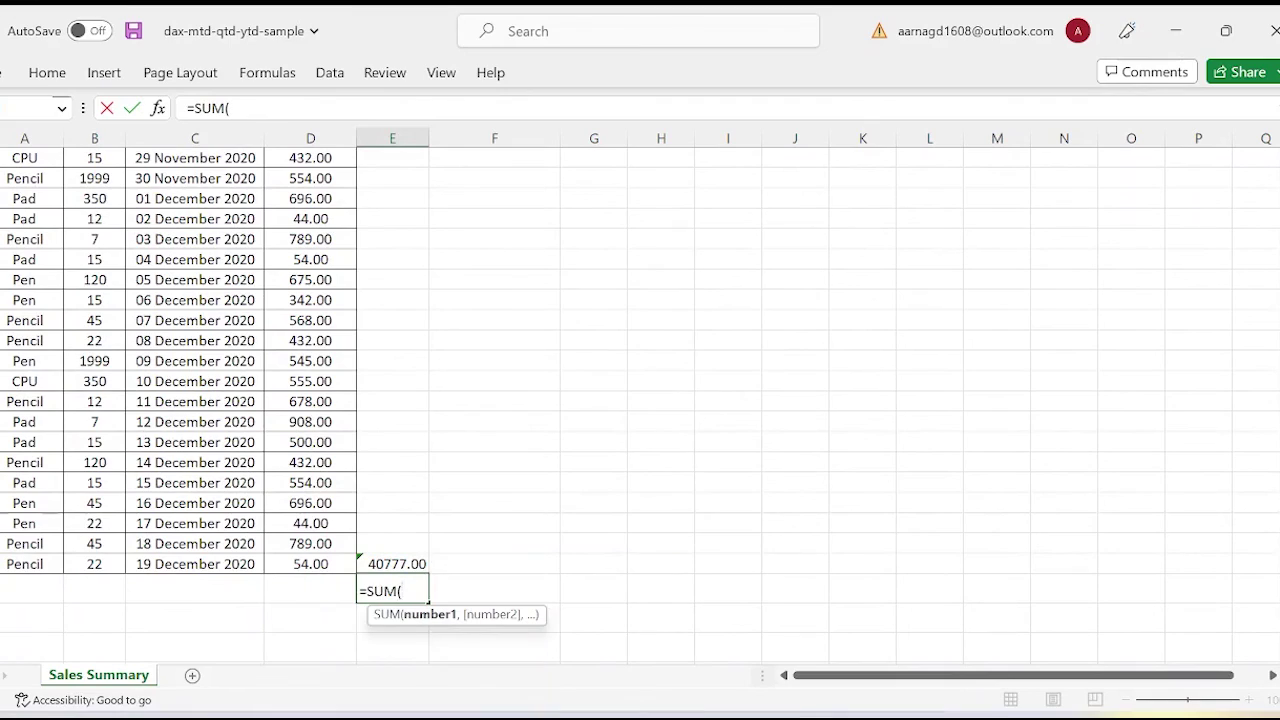
pyautogui.scroll(20, 333, 432)
pyautogui.scroll(20, 333, 432)
pyautogui.scroll(20, 333, 436)
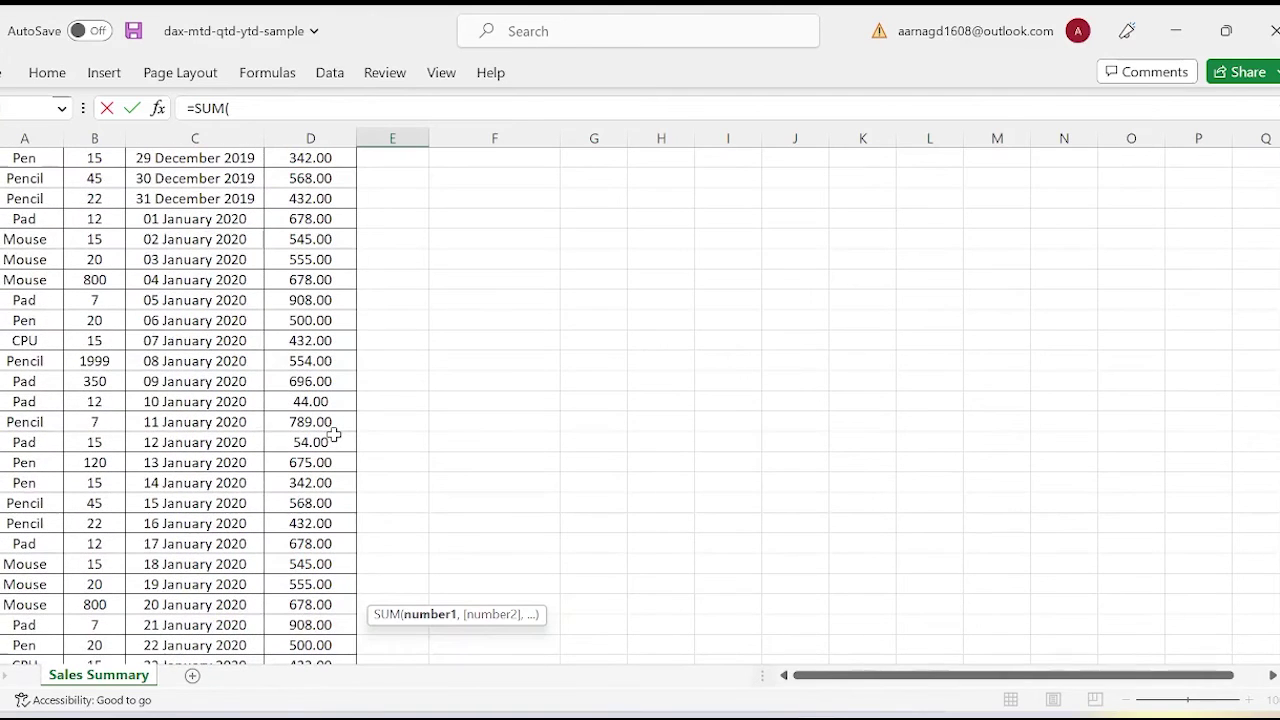
pyautogui.scroll(2, 333, 435)
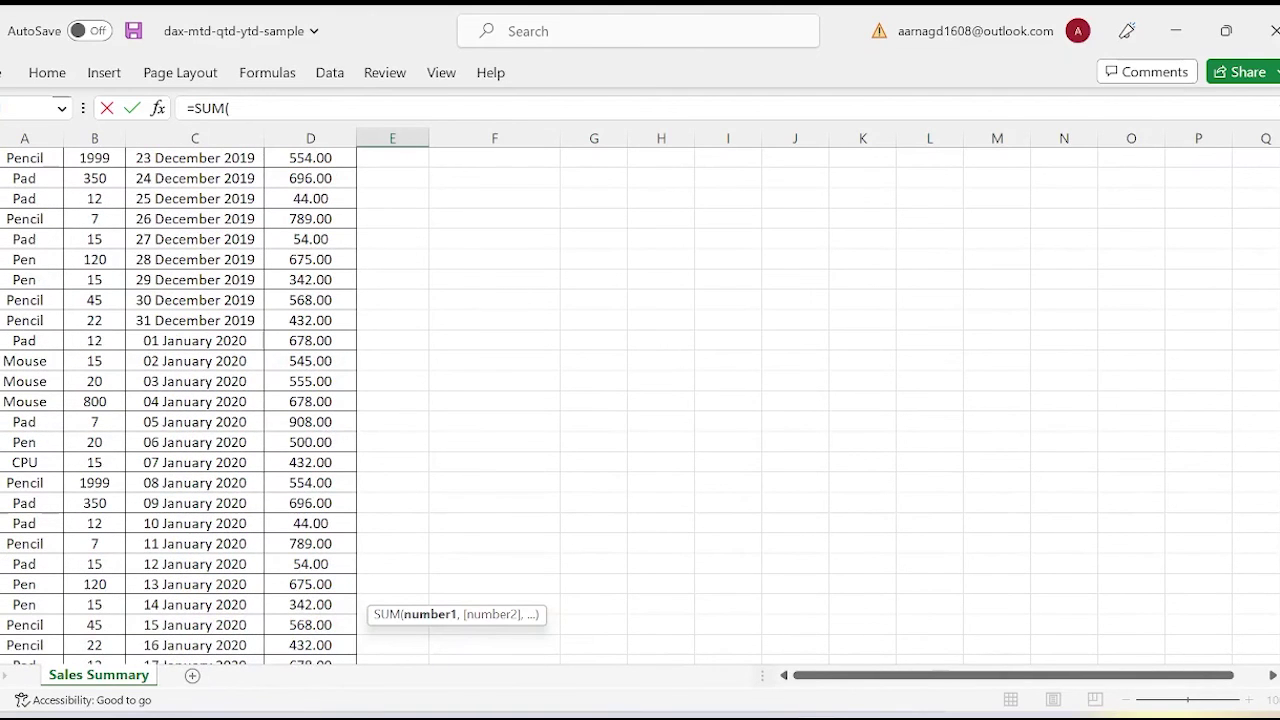
pyautogui.moveTo(316, 340); pyautogui.dragTo(316, 676)
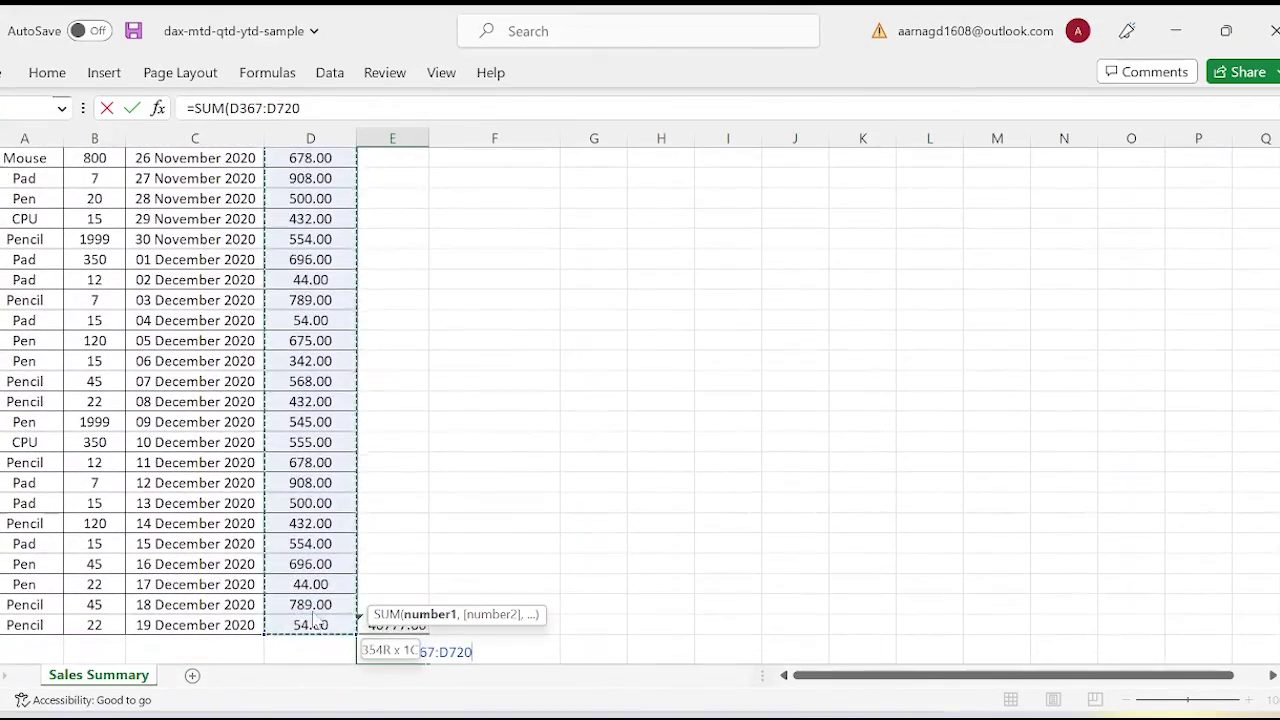
pyautogui.write(')')
pyautogui.press('Return')
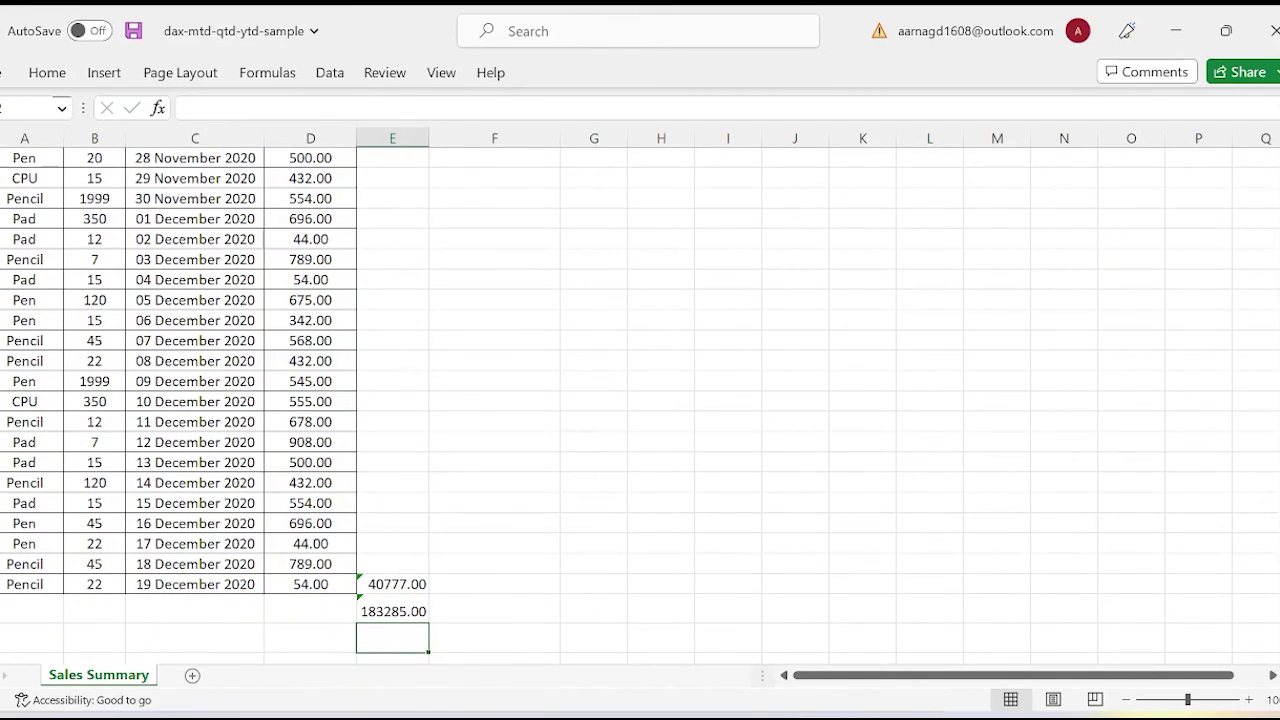
# Switch back to Power BI Desktop to compare the year-to-date matrix values with the Excel sum, and deselect the matrix
pyautogui.hotkey('alt', 'Tab')
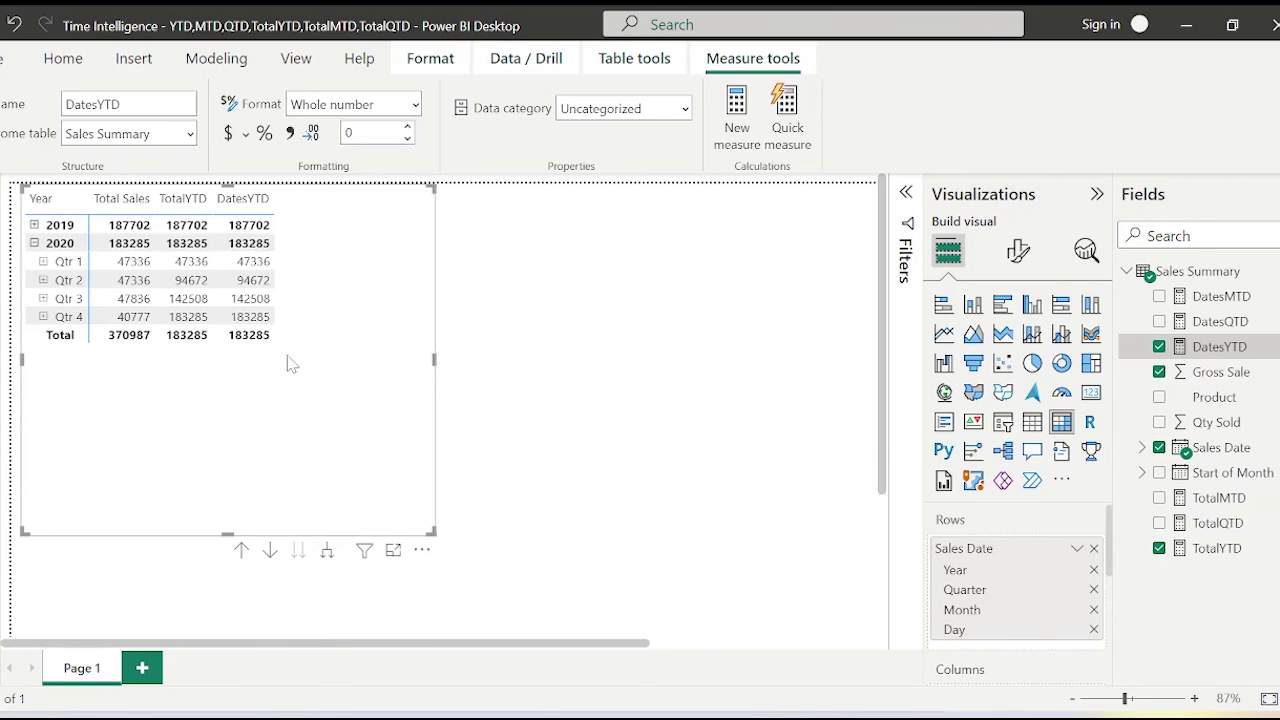
pyautogui.click(648, 413)
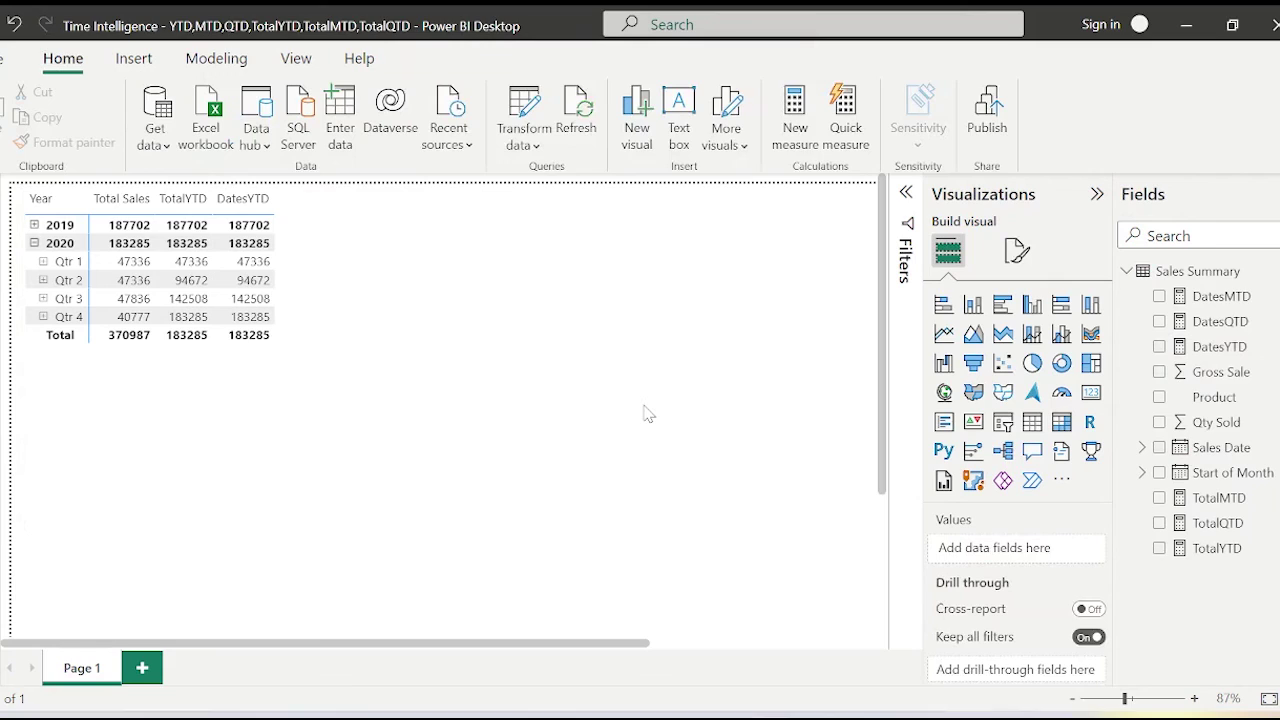